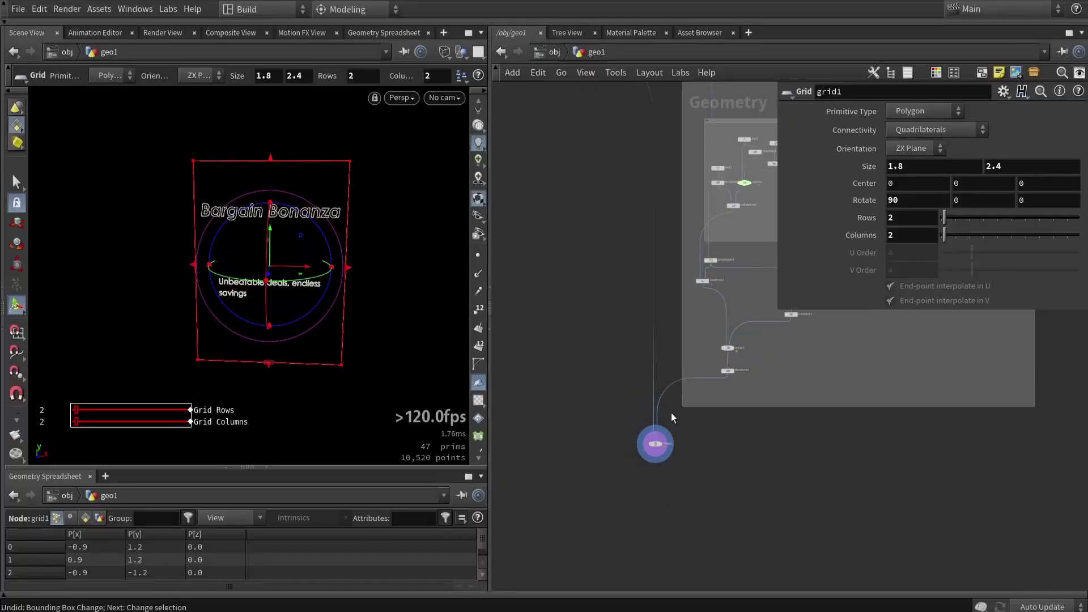
Reposition the grid1 node in open space, display it in the viewport and make the parameter pane smaller
scroll(657, 204, "up", 2)
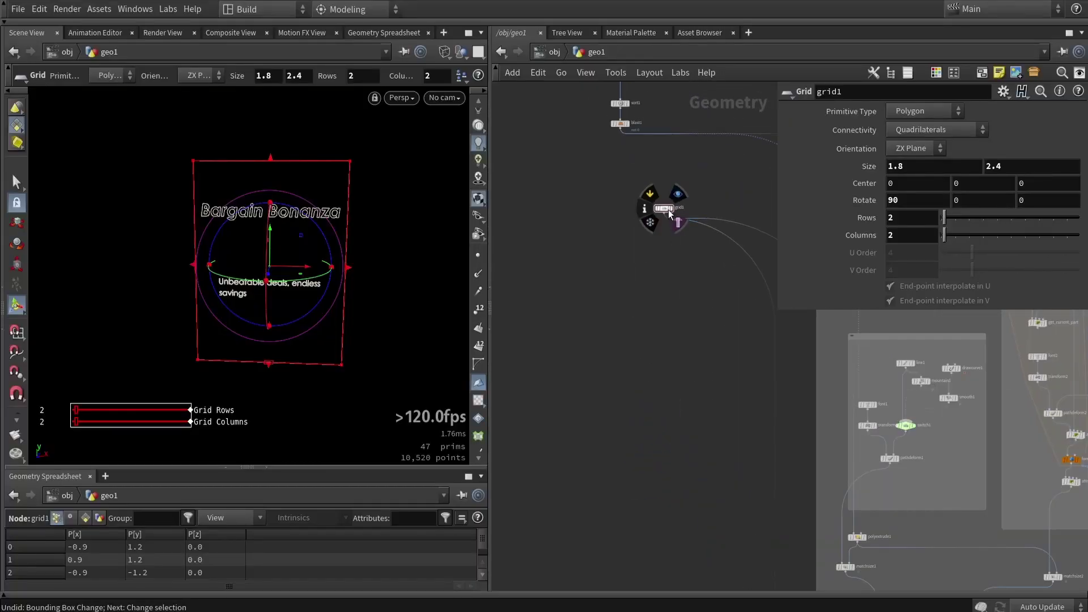
left_click_drag(668, 209, 629, 226)
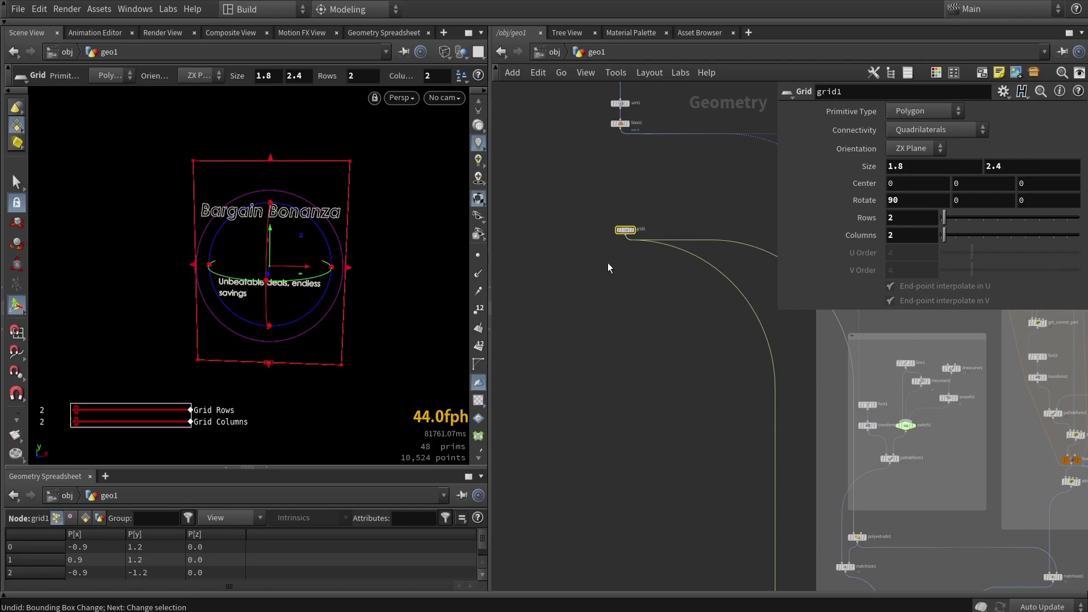
scroll(610, 264, "up", 2)
left_click(632, 245)
key("Escape")
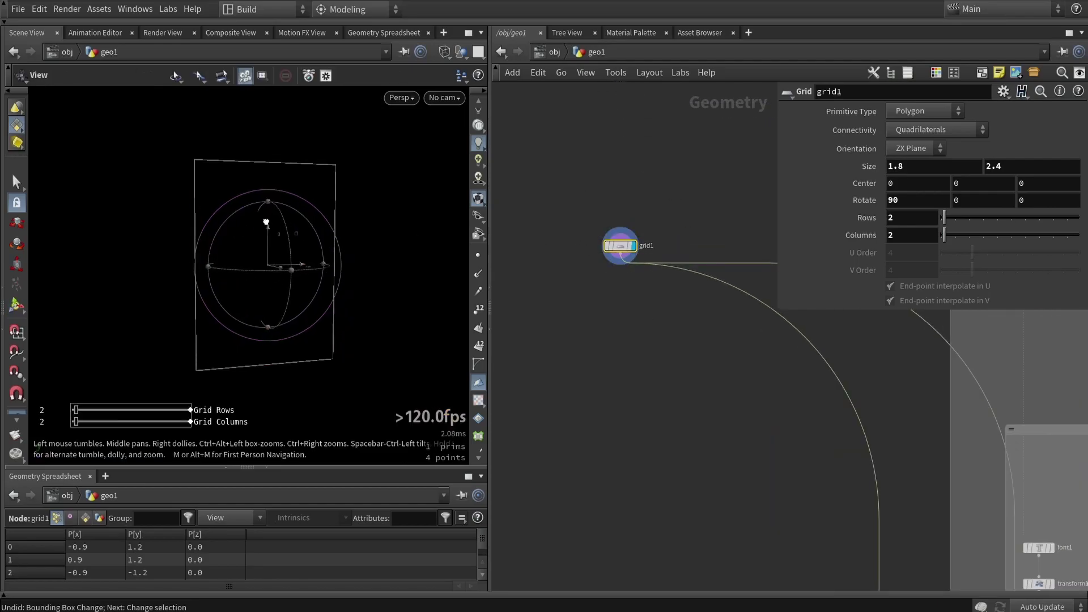
mouse_move(266, 222)
left_mouse_down()
mouse_move(289, 187)
mouse_move(213, 189)
mouse_move(295, 238)
mouse_move(285, 230)
left_mouse_up()
key("Return")
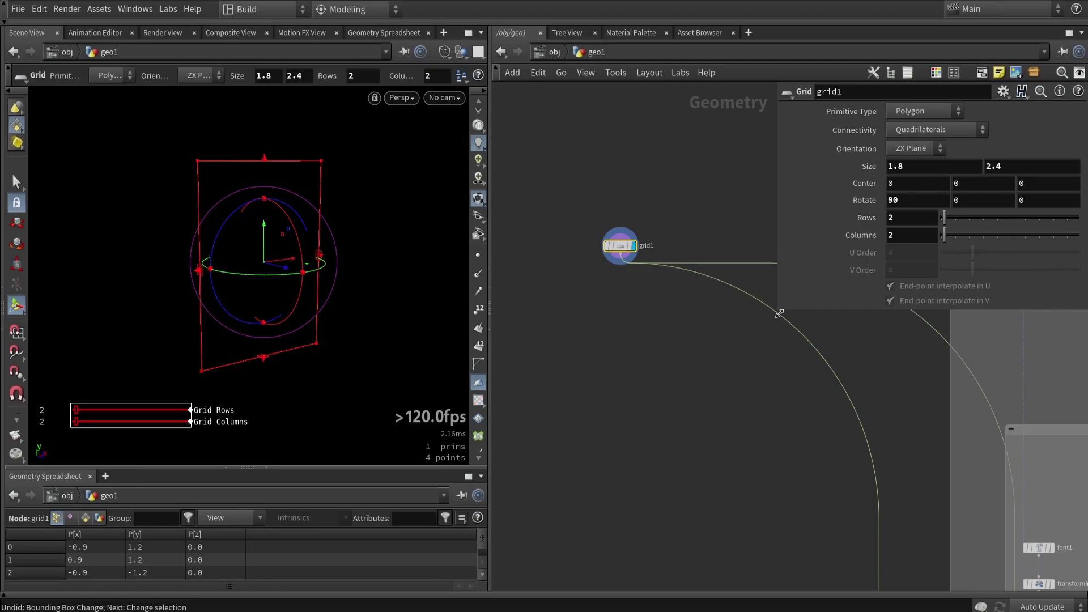
left_click_drag(773, 311, 852, 267)
scroll(709, 368, "down", 2)
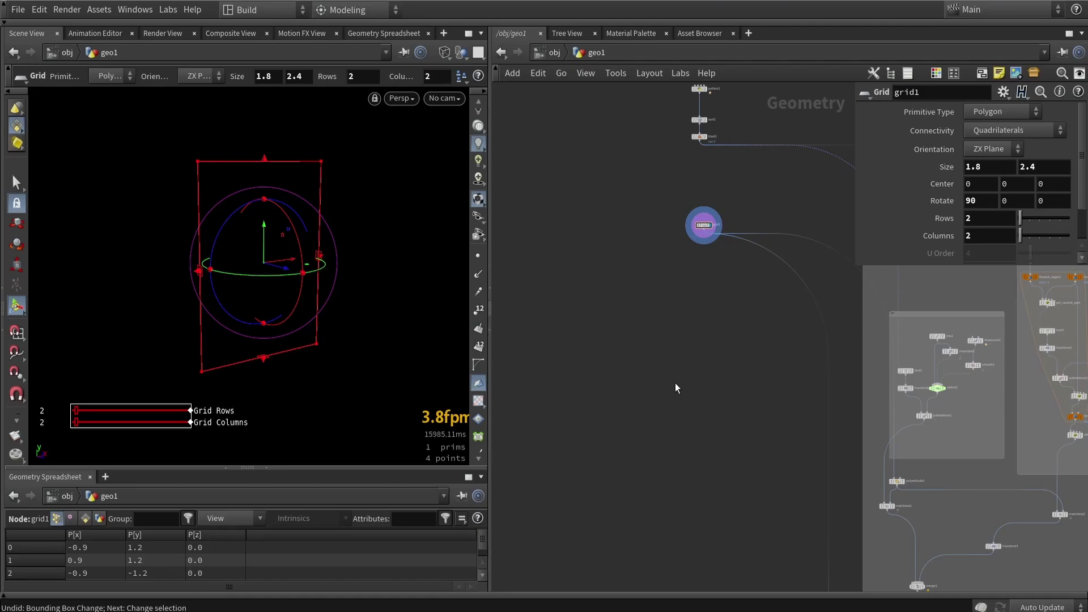
Add a Subnetwork node named Style_1 below grid1 and wire grid1 into its first input
key("Tab")
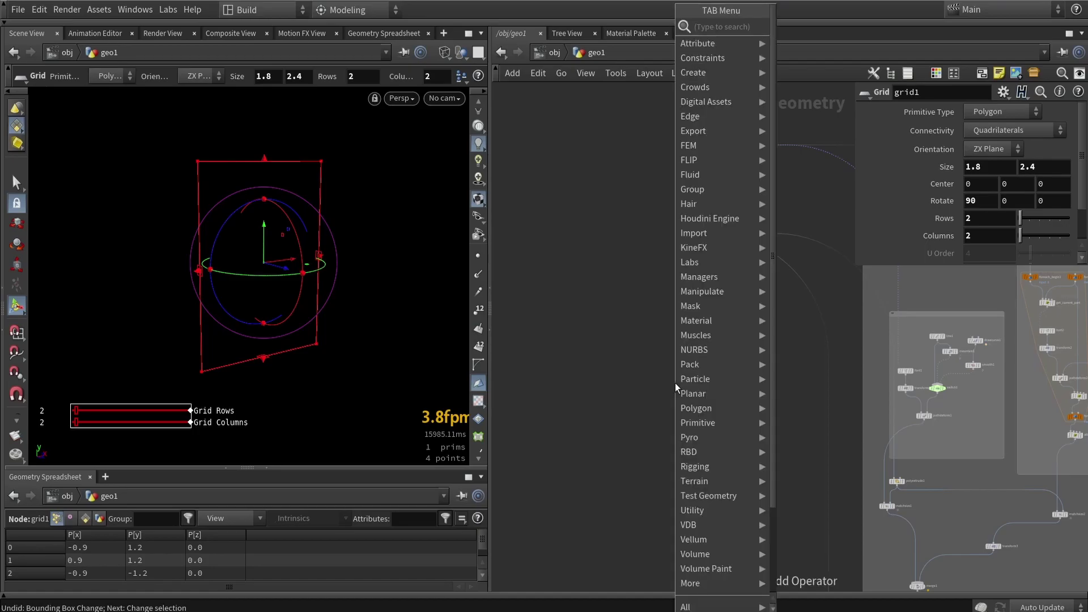
type("sub")
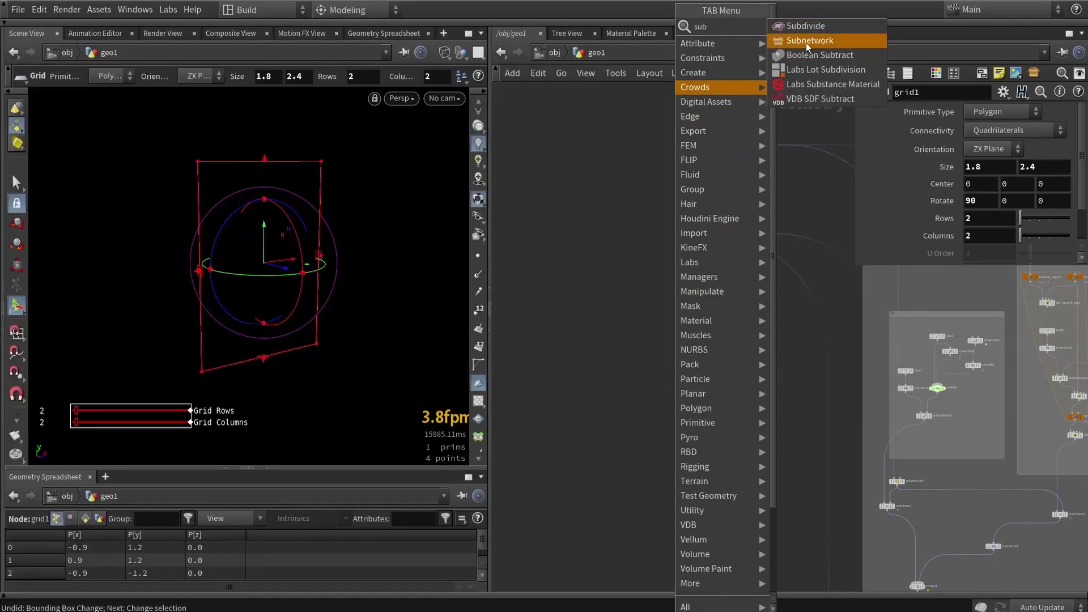
left_click(805, 42)
left_click(658, 303)
double_click(693, 305)
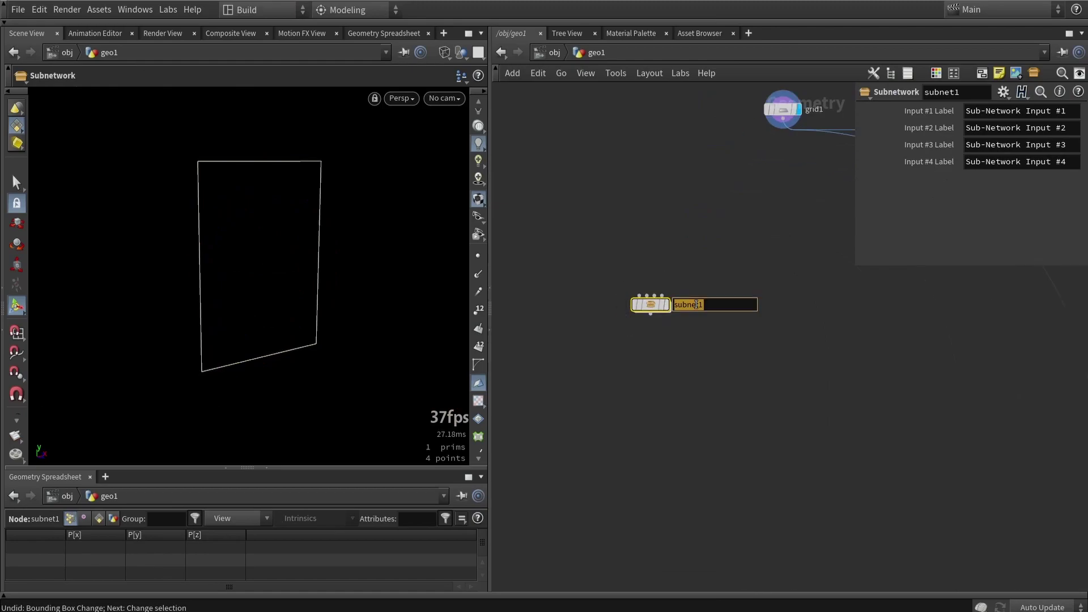
type("s")
key("Return")
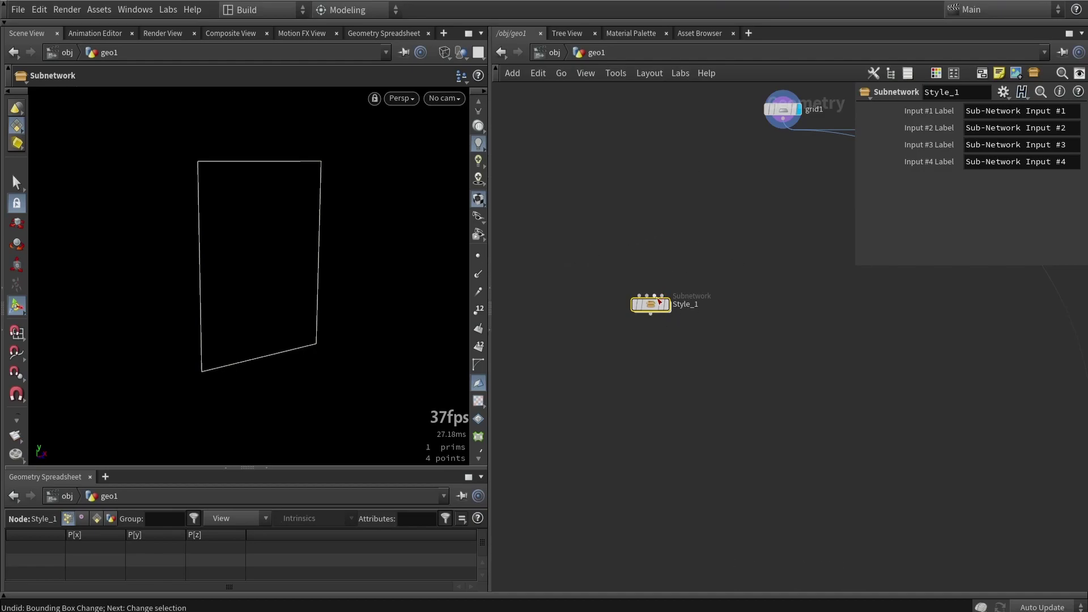
left_click_drag(654, 311, 731, 362)
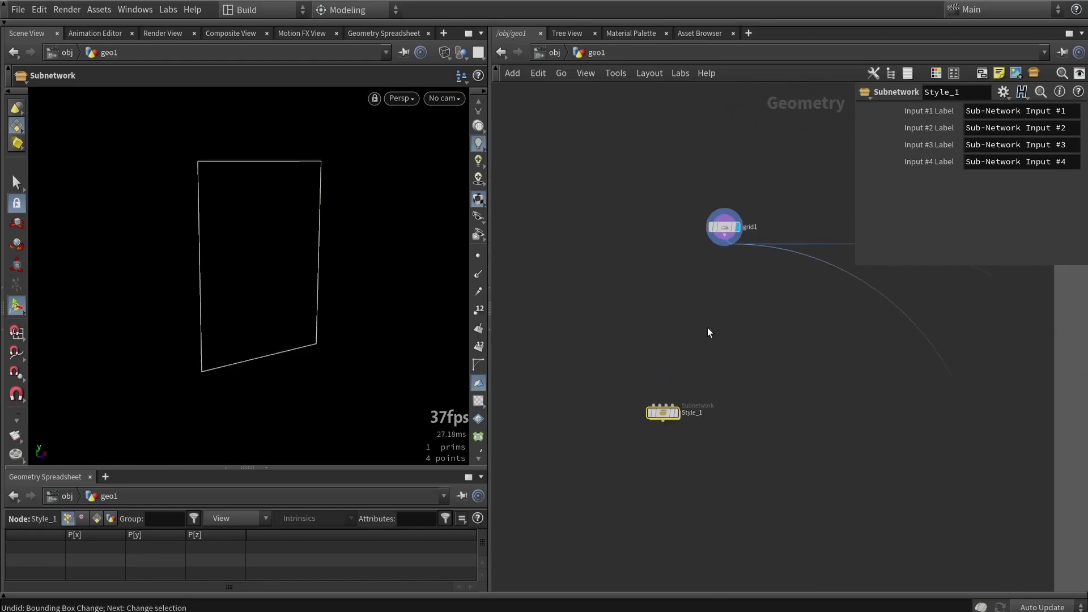
left_click_drag(723, 245, 622, 404)
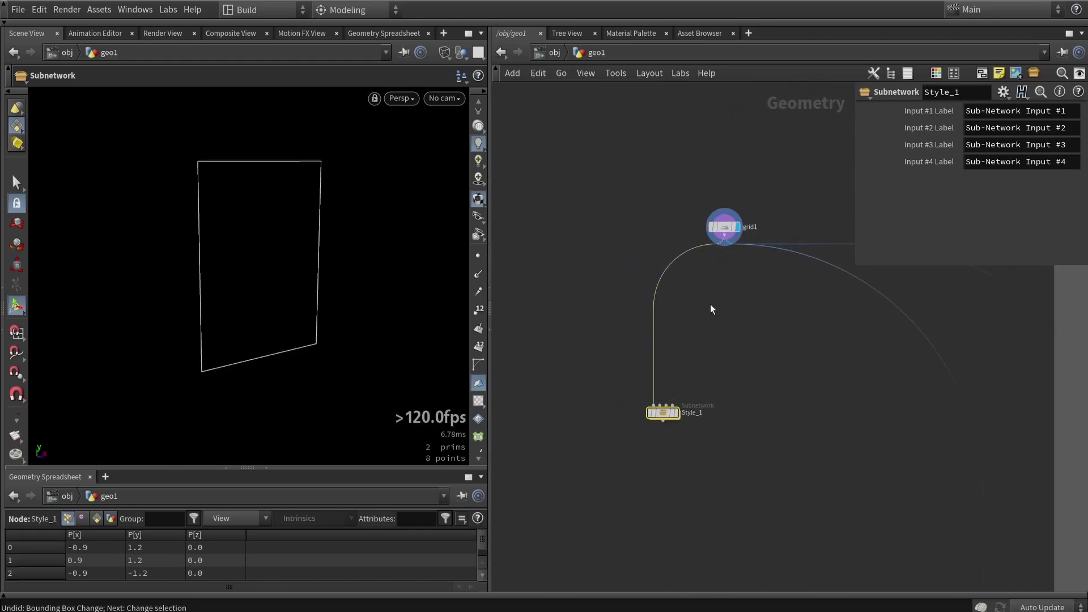
Add a Color node to the network just below grid1
key("Tab")
type("color")
key("Return")
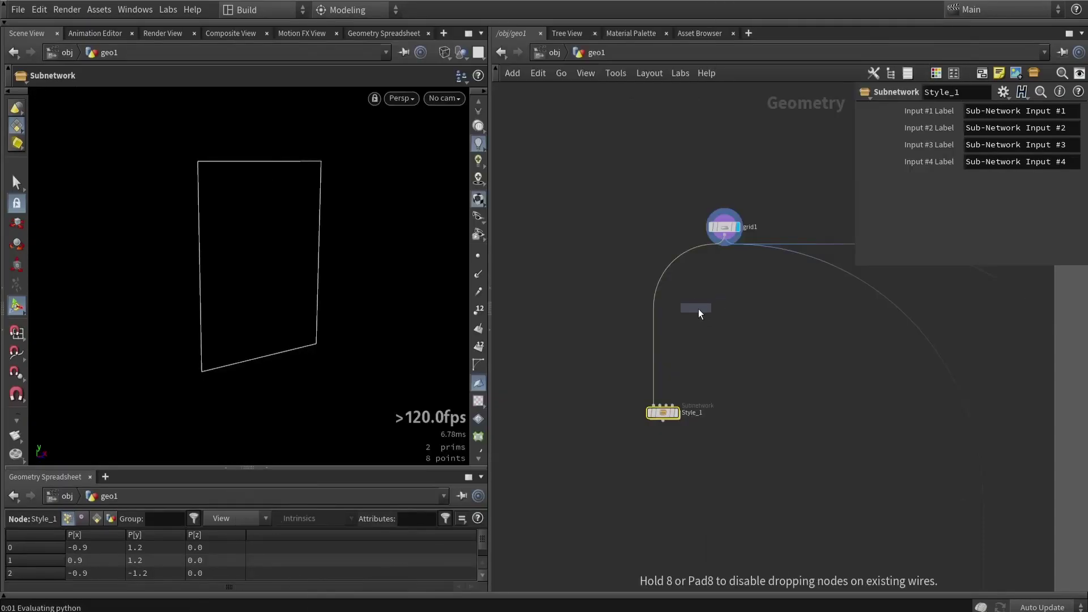
left_click(715, 308)
Display merge2 and examine how the text stands out against the poster background
scroll(745, 398, "down", 3)
middle_click_drag(739, 493, 719, 392)
scroll(729, 445, "up", 4)
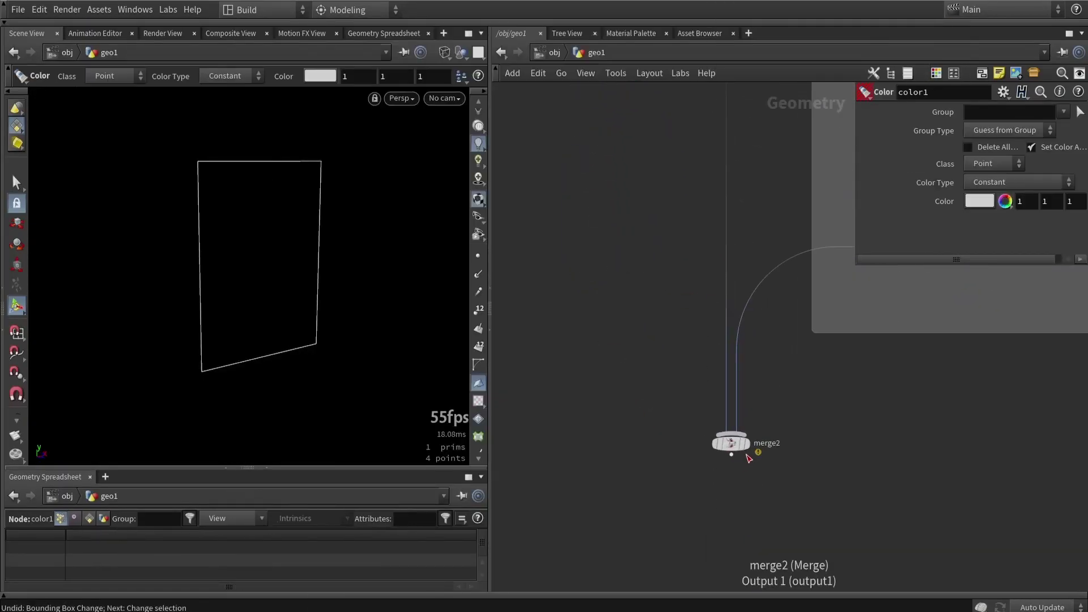
left_click(733, 447)
left_click_drag(353, 288, 318, 254)
scroll(667, 430, "down", 3)
scroll(587, 132, "up", 5)
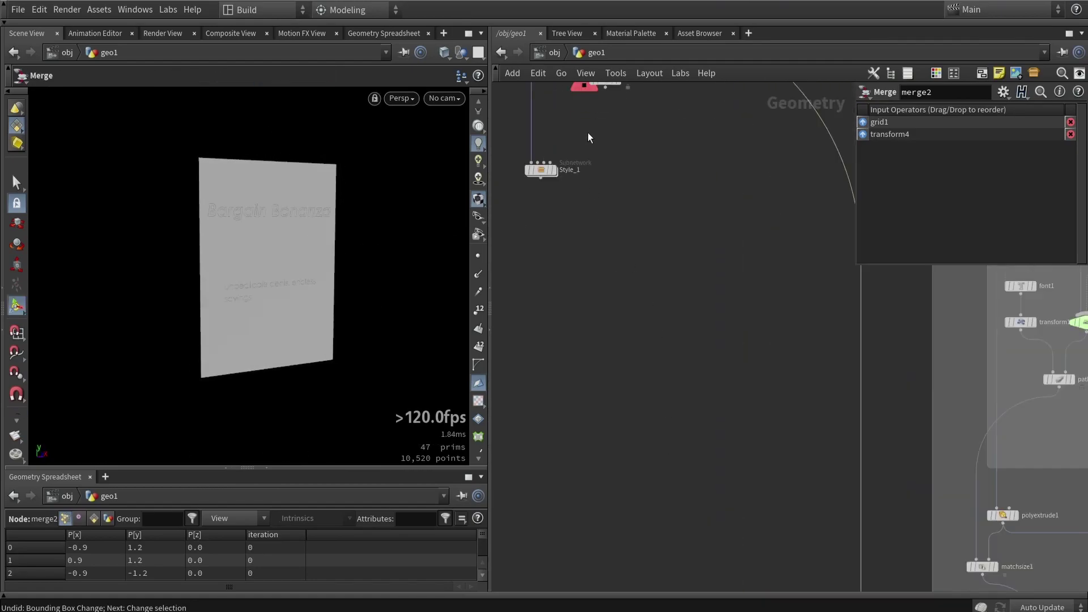
Insert the Color node between grid1 and merge2 and set its color to a near-black 0.025 gray
left_click_drag(674, 253, 624, 233)
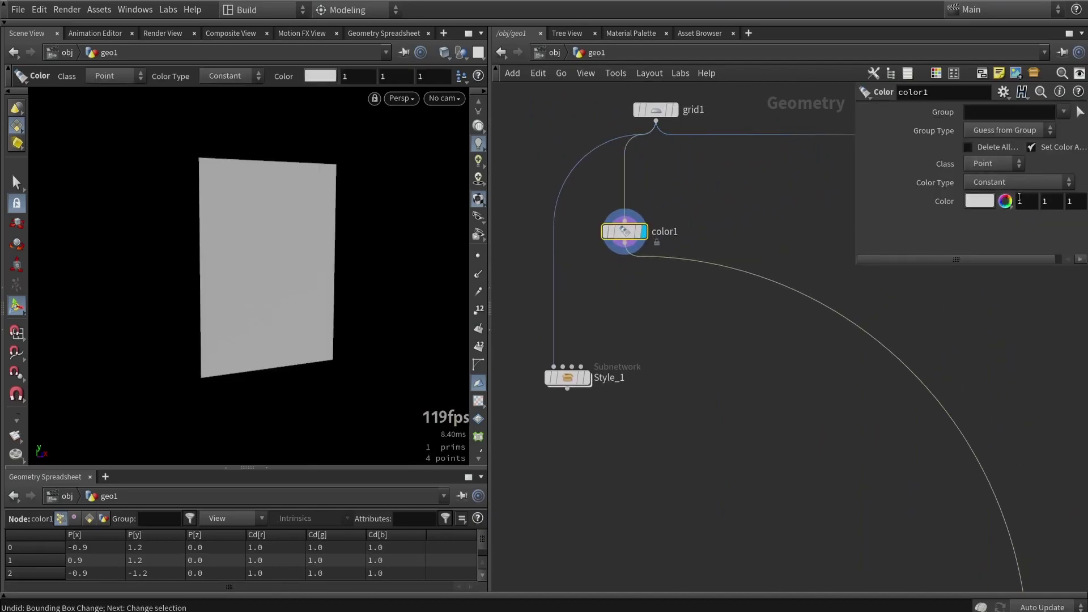
left_click(982, 202)
left_click(869, 175)
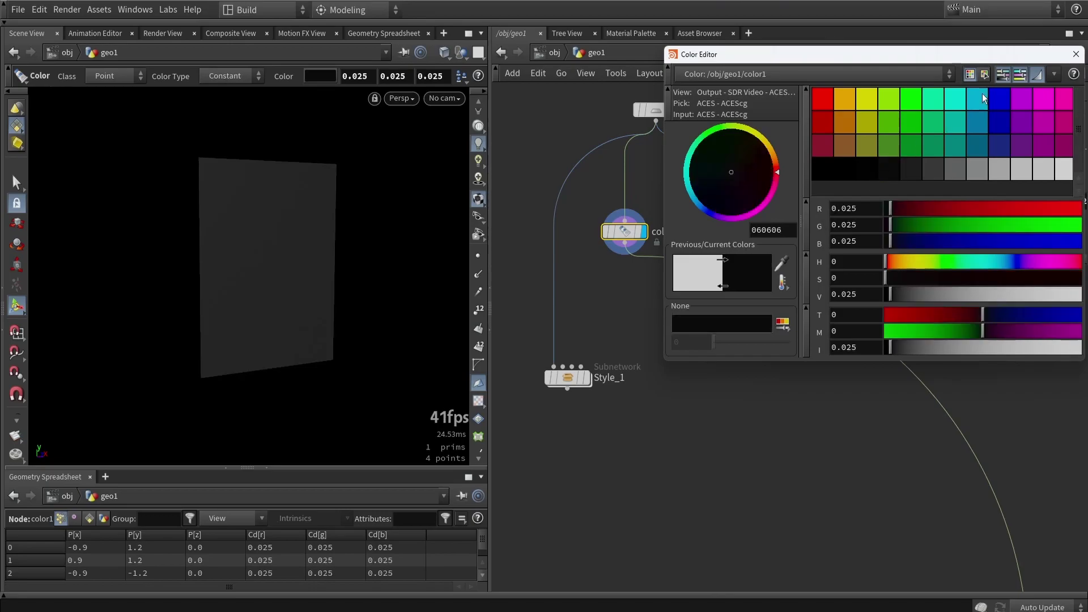
left_click(1077, 55)
Wire color1 into the first input of Style_1 and display merge2 in the viewport
left_click_drag(625, 254, 554, 366)
scroll(636, 418, "down", 5)
scroll(697, 457, "up", 4)
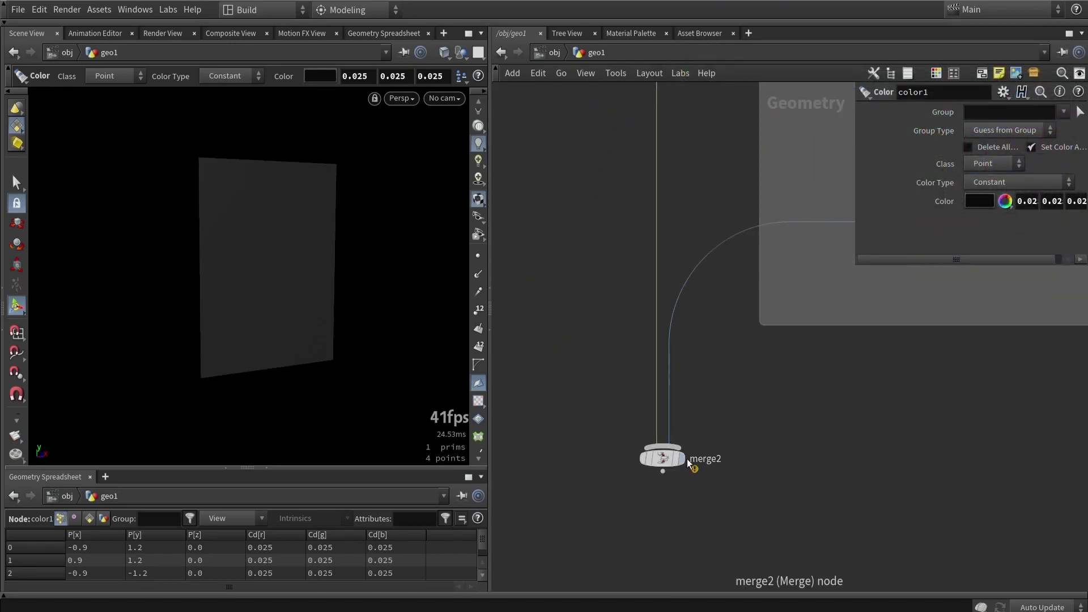
left_click(683, 458)
left_click_drag(329, 286, 379, 297)
scroll(729, 365, "down", 3)
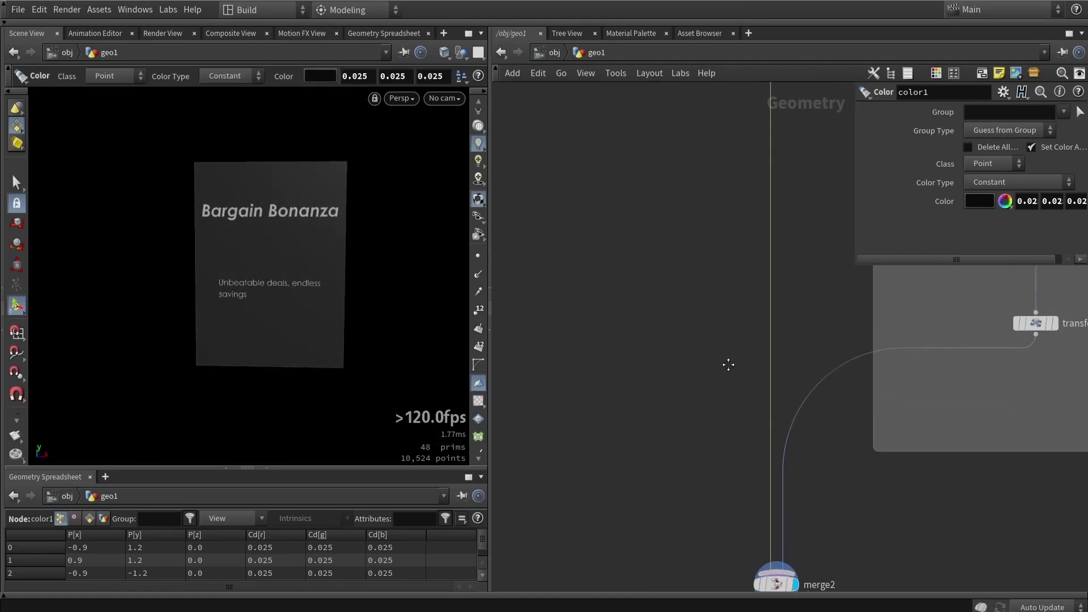
Move the Style_1 subnetwork farther down, away from color1
scroll(637, 200, "down", 3)
scroll(731, 216, "up", 4)
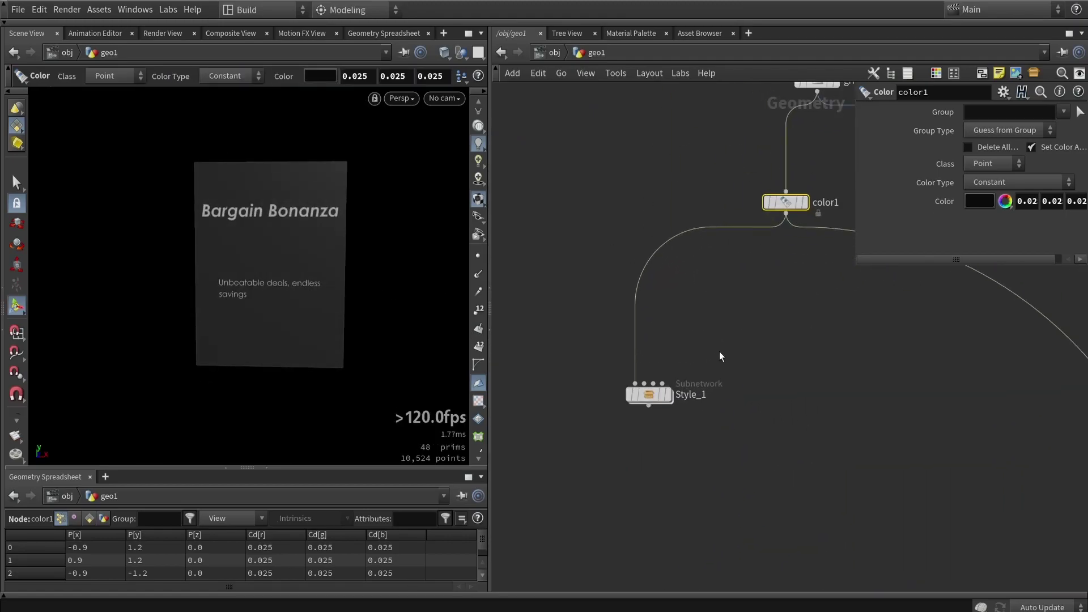
left_click(791, 229)
left_click_drag(790, 230, 811, 228)
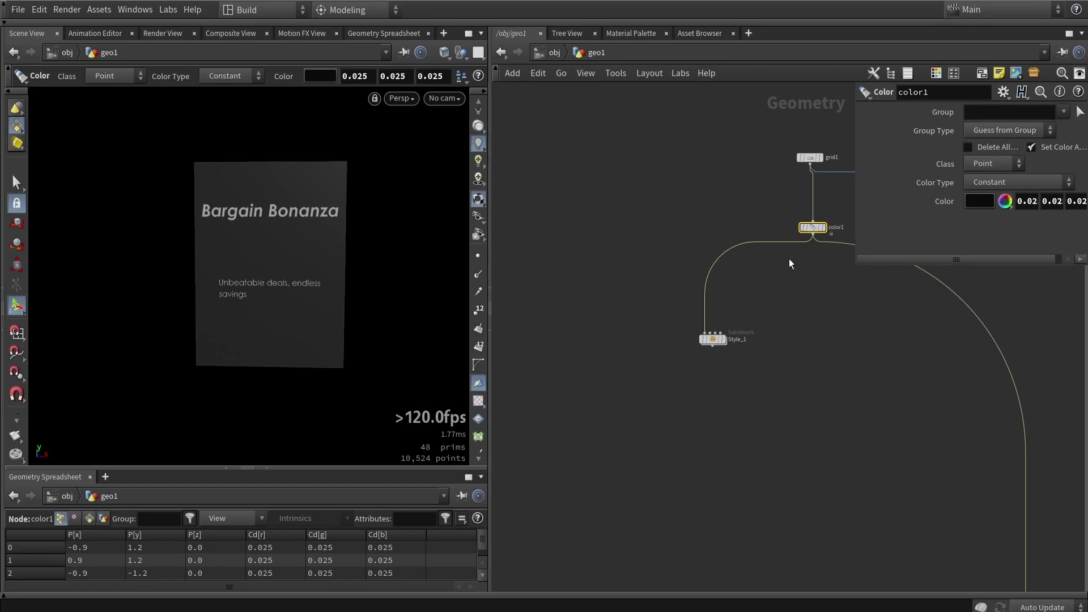
left_click_drag(725, 333, 642, 426)
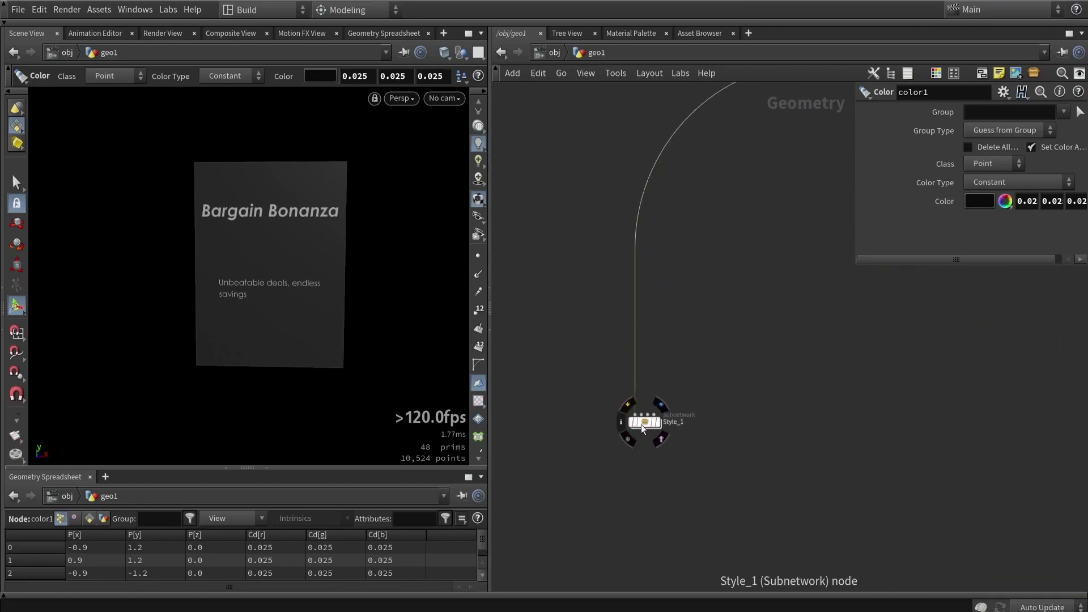
Connect the output of blast1 to the second input of Style_1
scroll(641, 430, "down", 4)
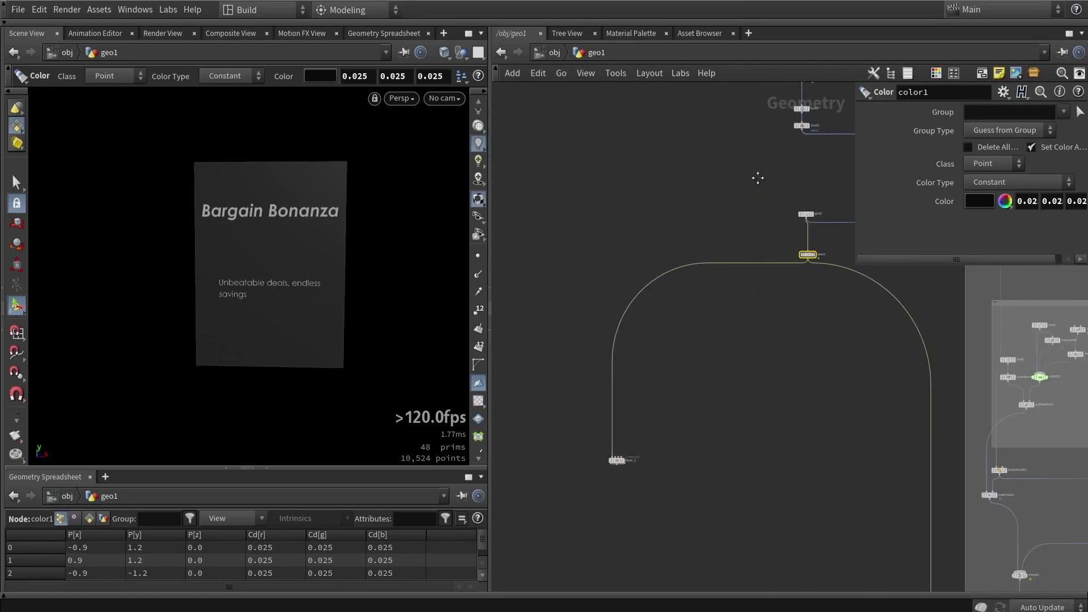
middle_click_drag(757, 178, 723, 244)
scroll(722, 243, "up", 4)
left_click(722, 256)
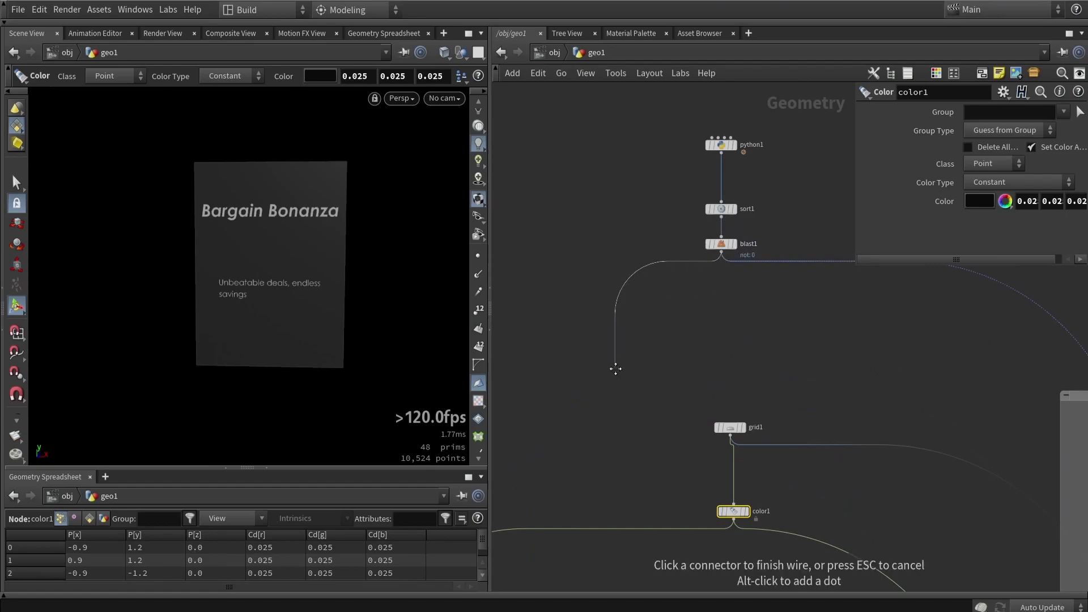
scroll(618, 368, "down", 4)
scroll(623, 420, "up", 5)
left_click(589, 445)
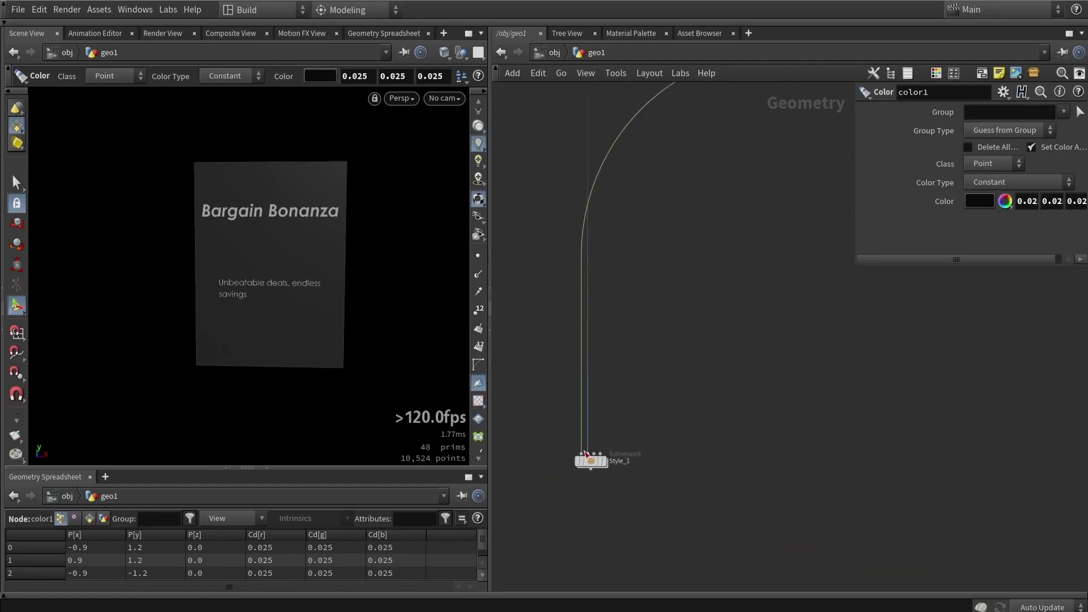
Connect the output of transform4 to the third input of Style_1
scroll(634, 242, "down", 3)
left_click_drag(591, 457, 626, 484)
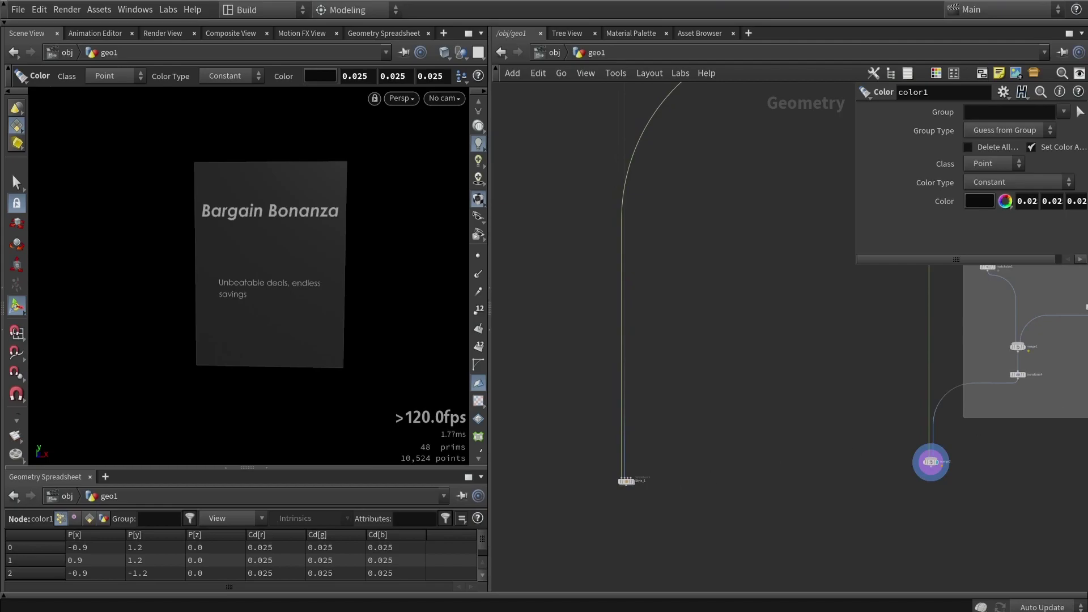
scroll(1007, 377, "up", 3)
left_click(1029, 381)
scroll(718, 316, "down", 2)
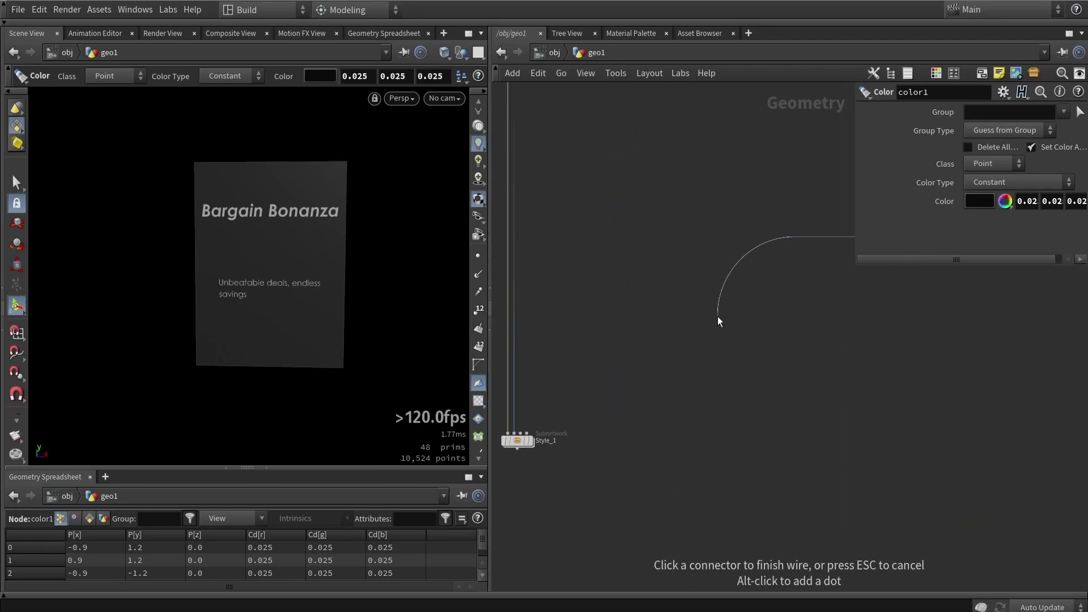
scroll(672, 395, "up", 3)
left_click(599, 462)
scroll(716, 373, "down", 3)
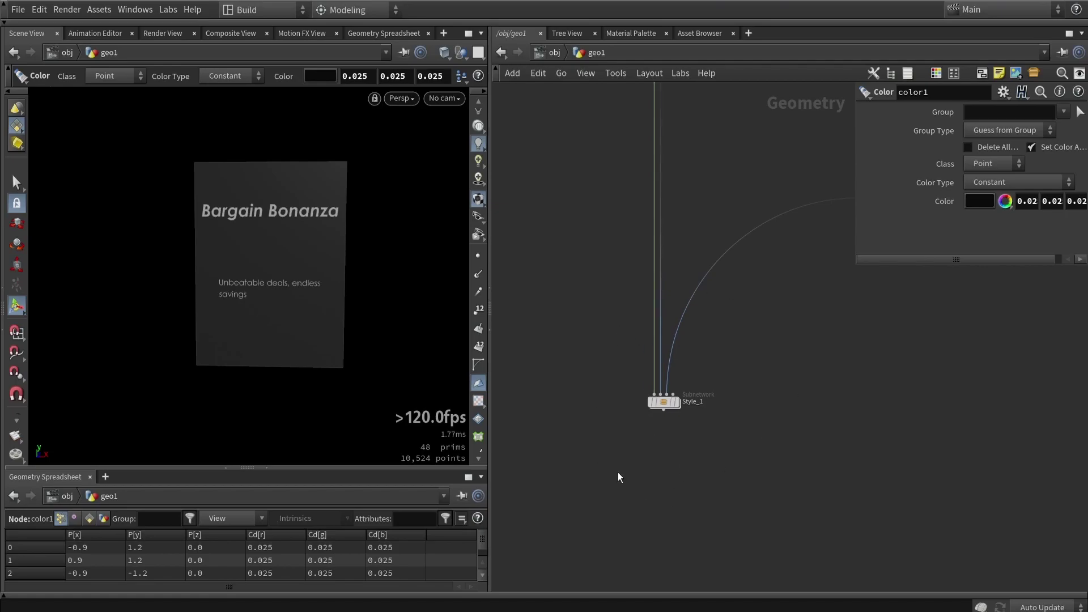
Enter the Style_1 subnetwork and move its output node far below the four inputs
double_click(660, 402)
scroll(680, 406, "down", 3)
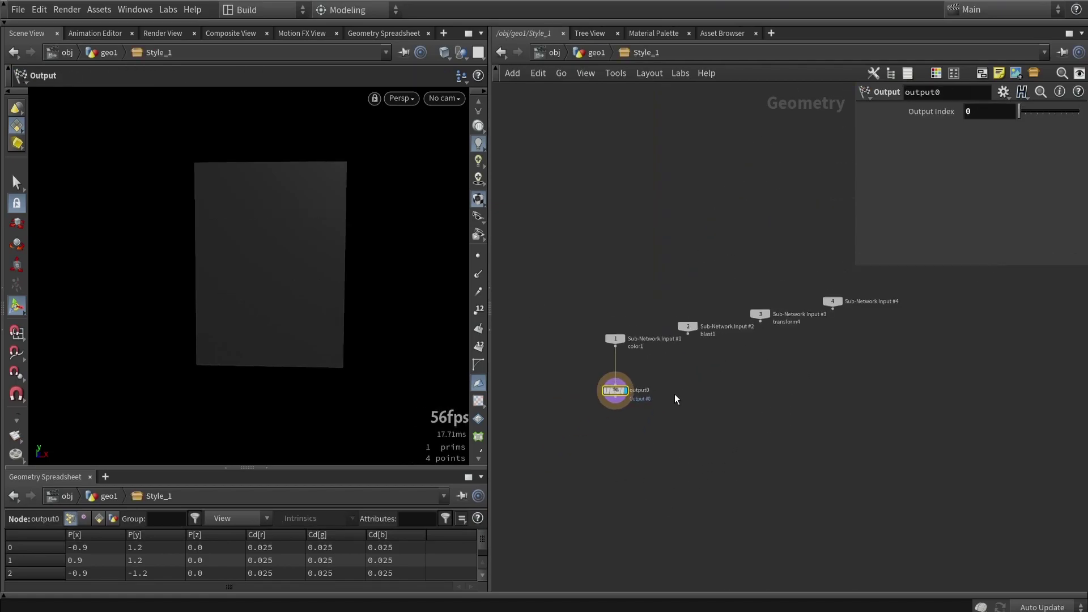
middle_click_drag(674, 393, 702, 218)
left_click_drag(666, 188, 668, 524)
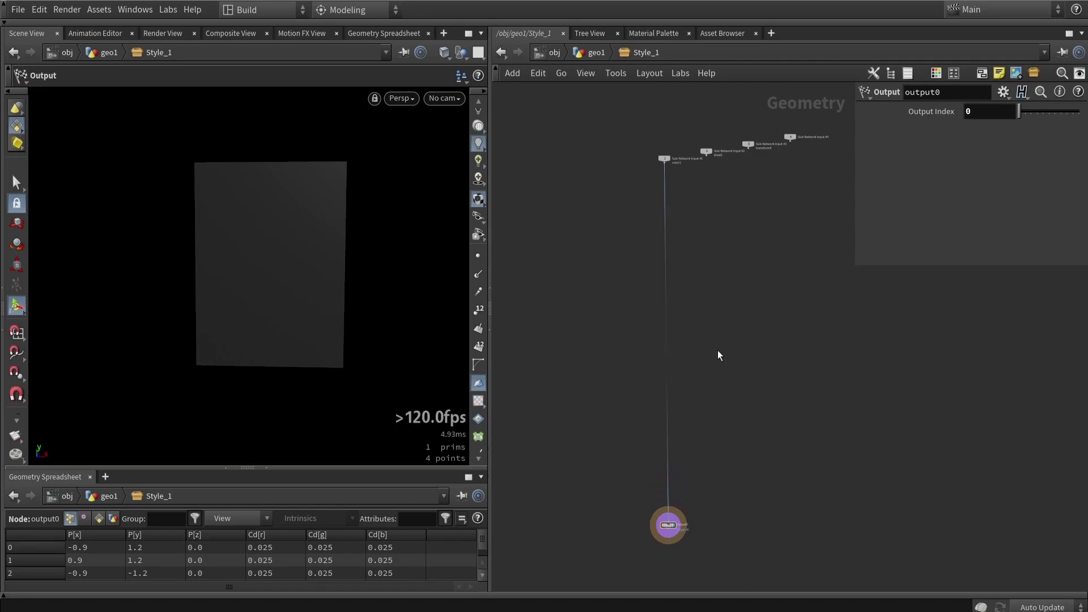
scroll(705, 215, "up", 1)
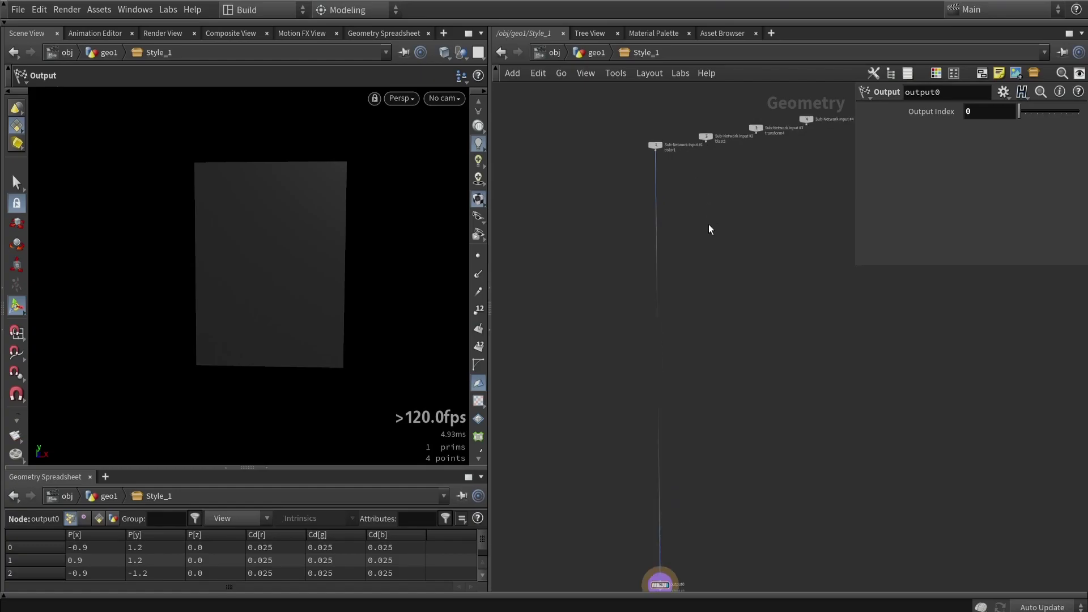
Add a Sweep node and connect Sub-Network Input #1 to its first input
key("Tab")
type("swe")
left_click(827, 25)
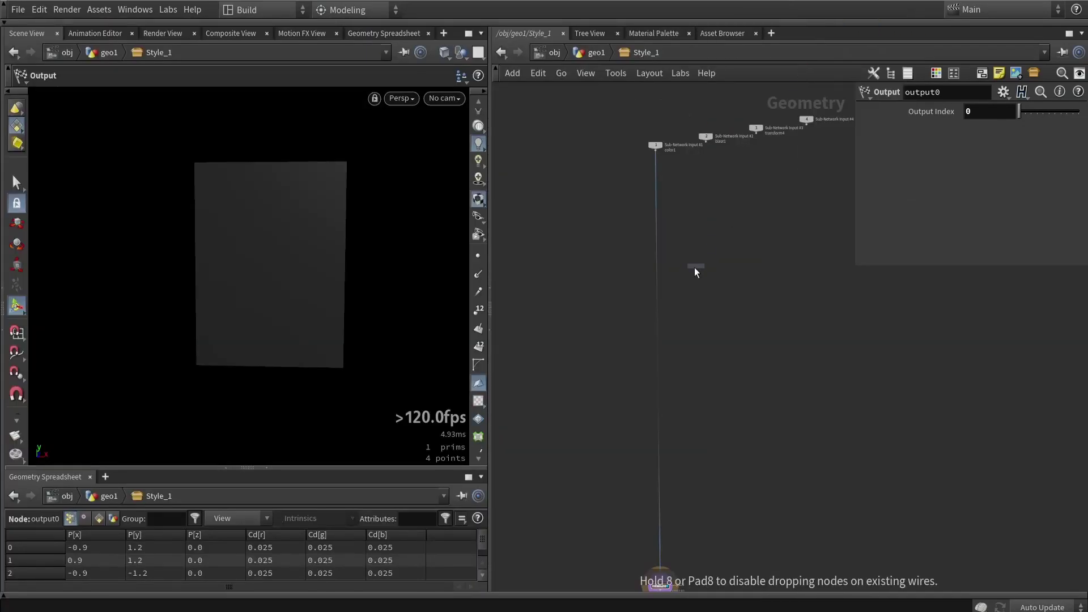
left_click(696, 270)
scroll(656, 164, "up", 3)
left_click_drag(652, 121, 712, 327)
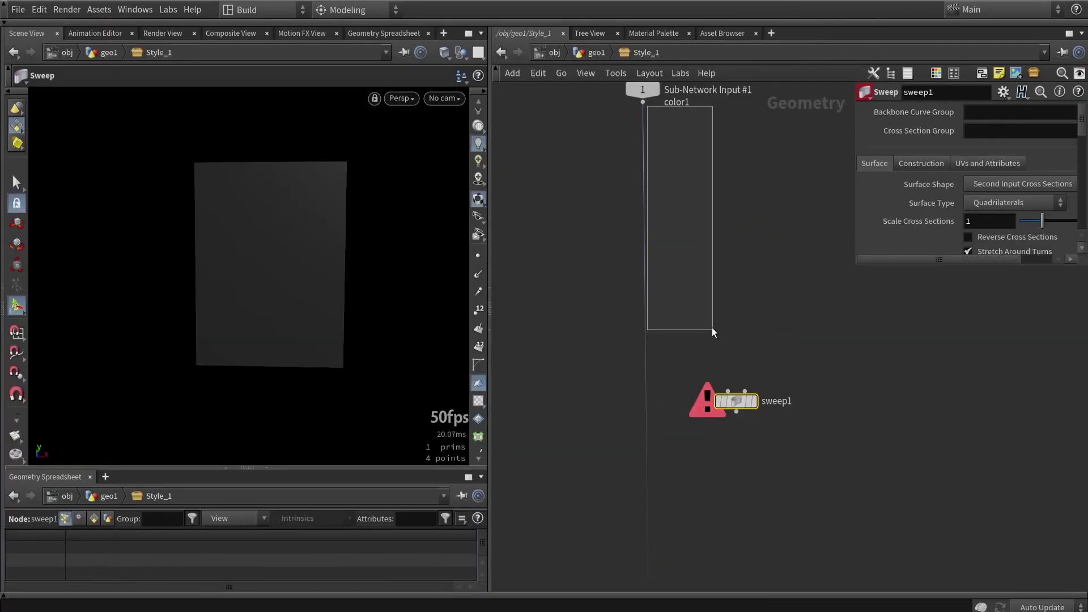
left_click_drag(642, 102, 728, 391)
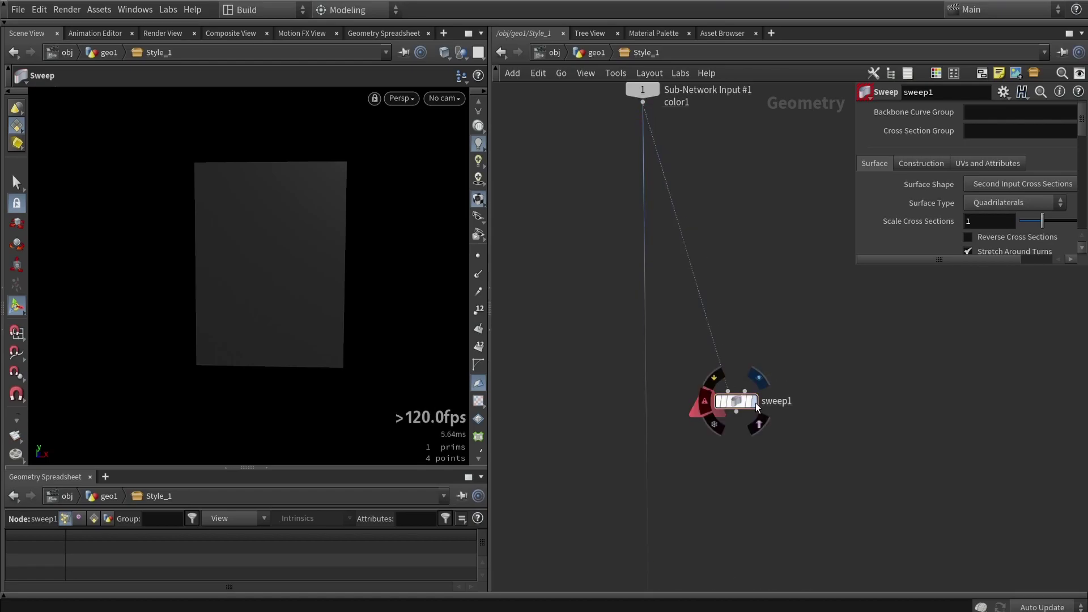
Set the Sweep node's surface shape to Square Tube with 1 column
left_click(1002, 204)
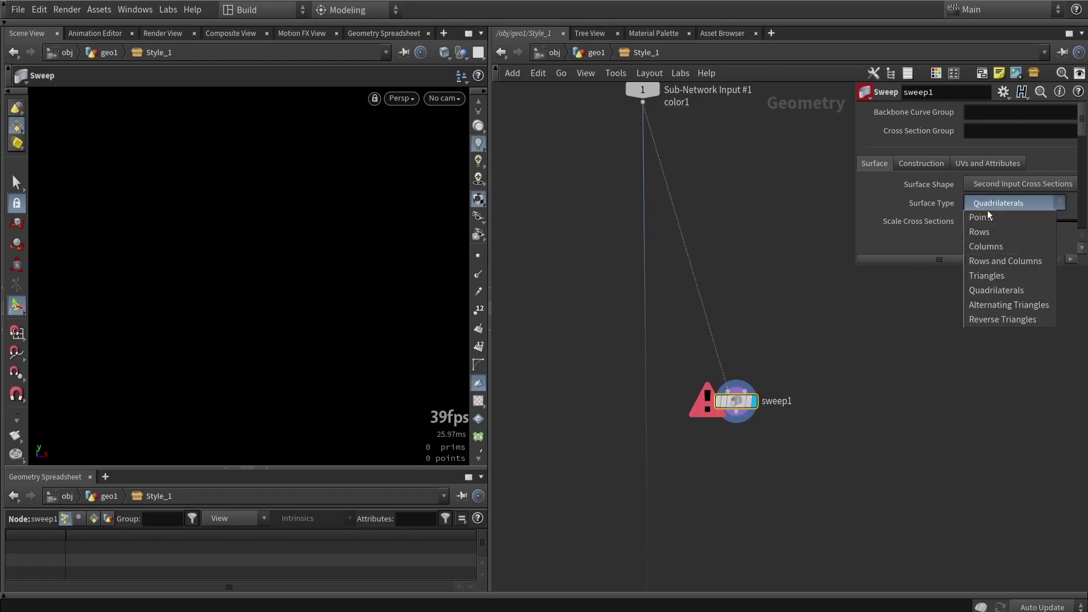
left_click(985, 182)
left_click(984, 227)
left_click(851, 185)
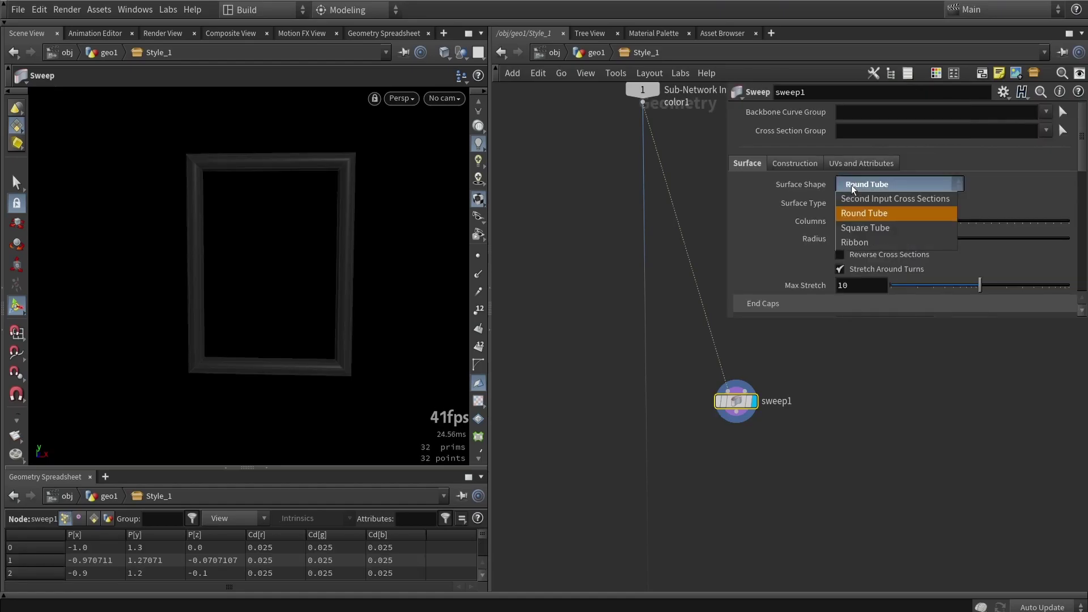
left_click(851, 224)
left_click_drag(946, 221, 893, 223)
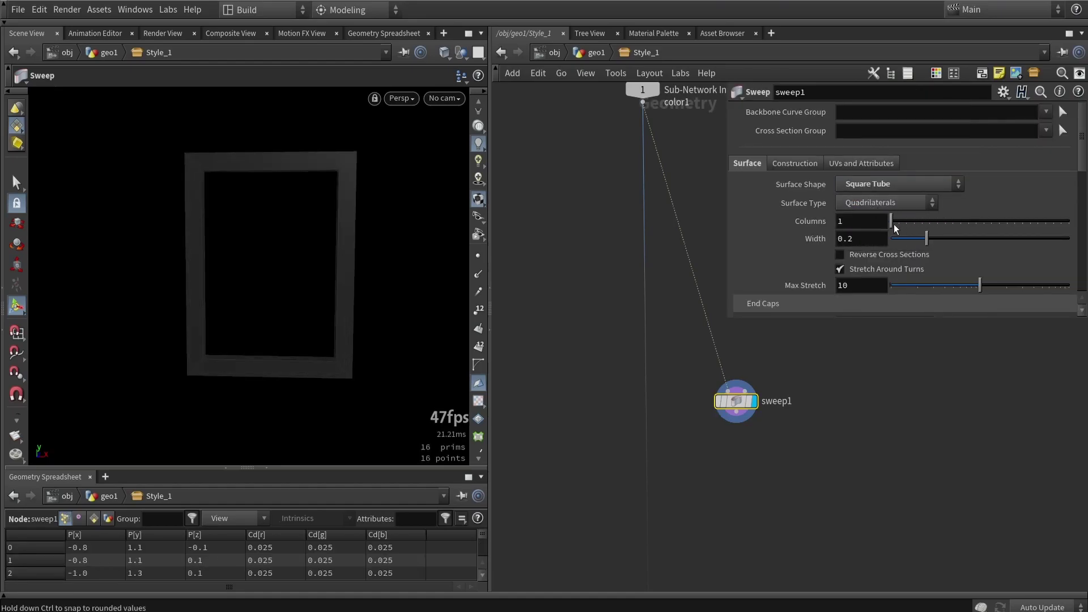
Reduce the width of the swept square tube to 0.057
mouse_move(342, 226)
left_mouse_down()
mouse_move(243, 216)
mouse_move(306, 243)
mouse_move(340, 238)
left_mouse_up()
left_click_drag(926, 238, 901, 245)
key("Escape")
left_click_drag(317, 233, 259, 199)
left_click_drag(727, 319, 890, 334)
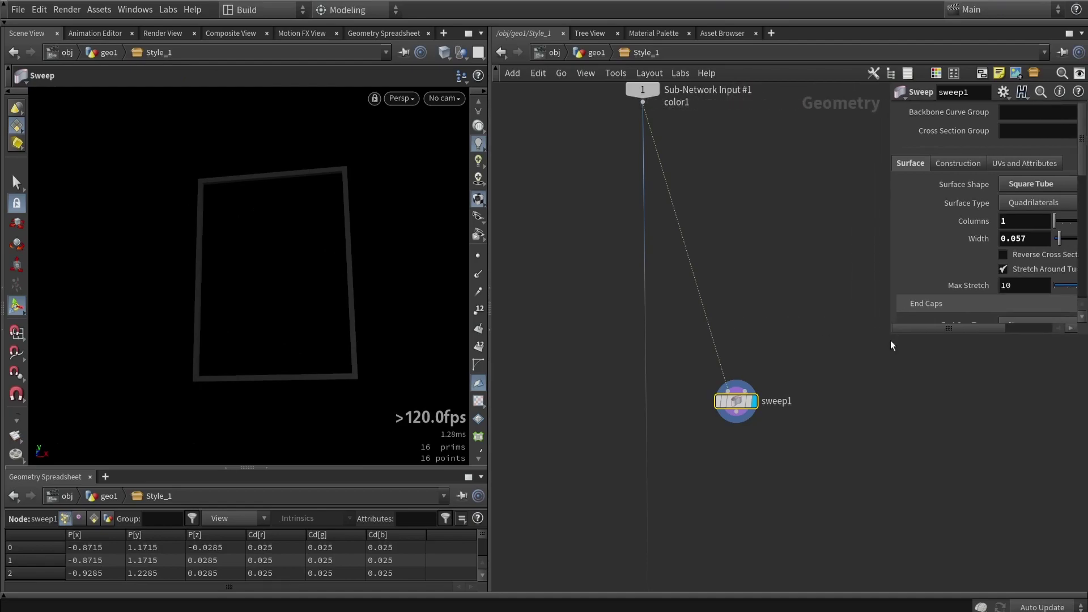
Add a Blast node near Sub-Network Input #1 and connect that input to it
scroll(788, 226, "down", 3)
scroll(753, 259, "up", 2)
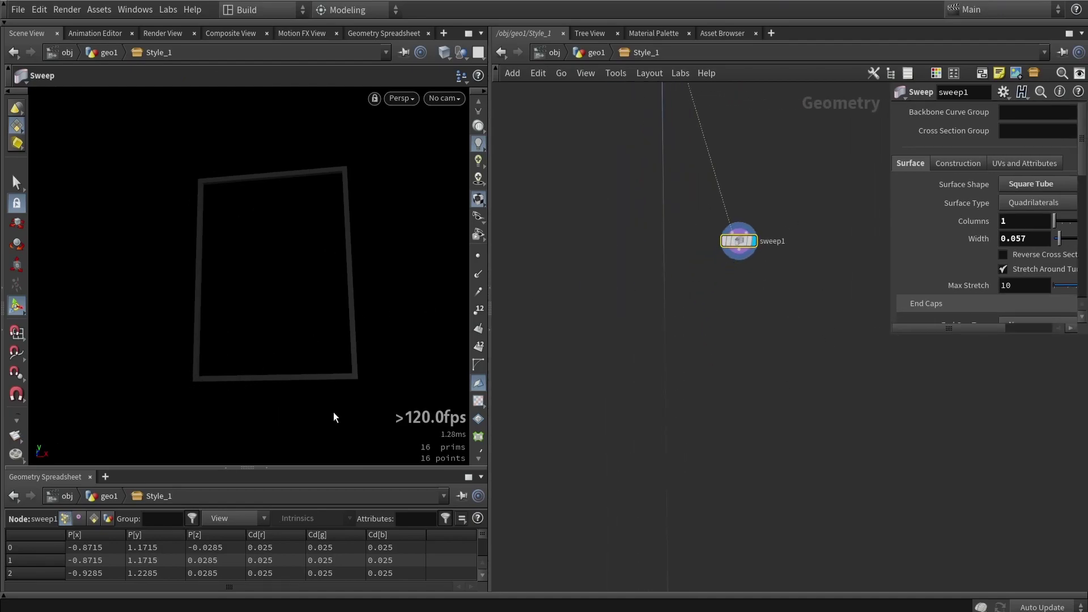
middle_click_drag(756, 239, 757, 379)
middle_click_drag(607, 229, 677, 322)
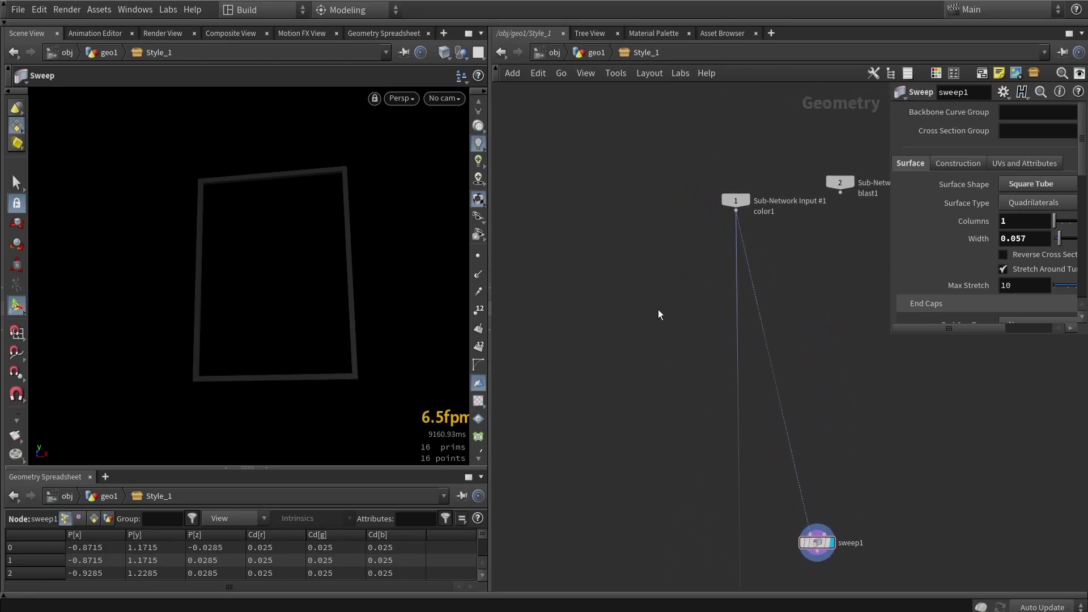
key("Tab")
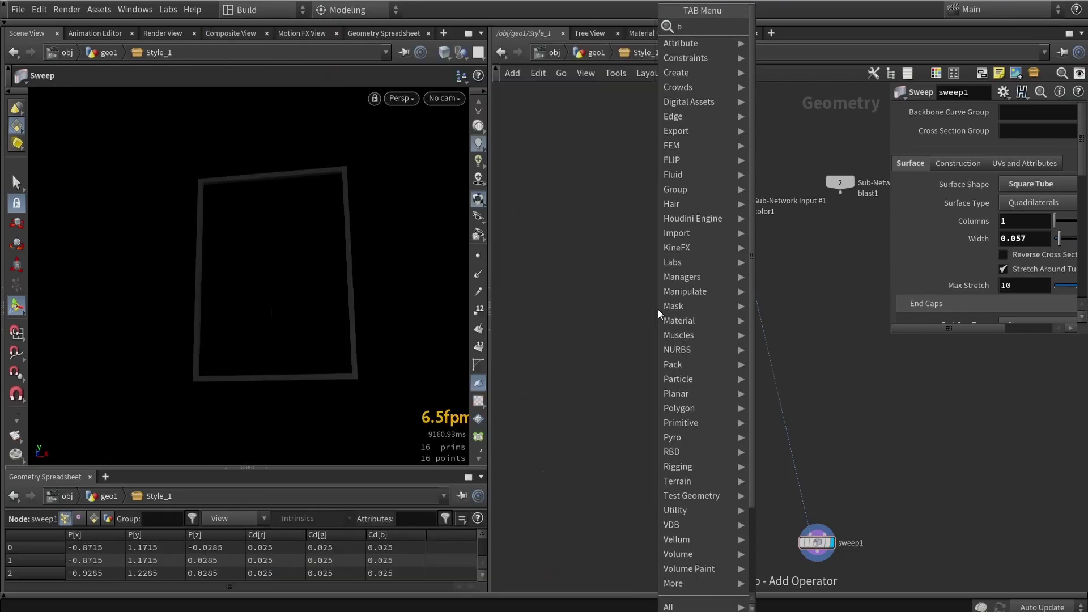
key("Return")
left_click(695, 250)
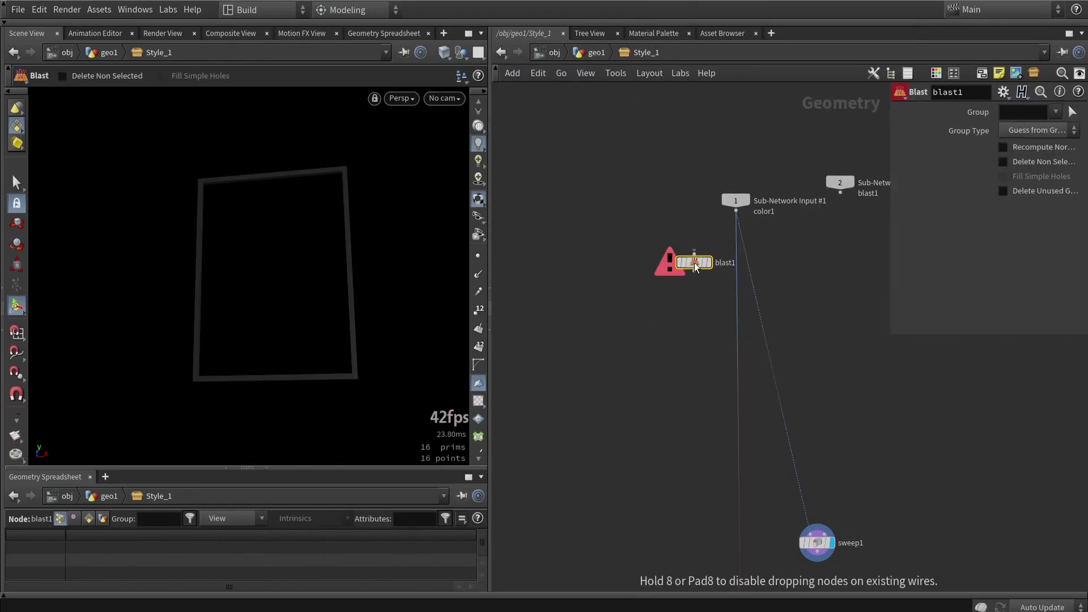
scroll(695, 263, "up", 3)
left_click_drag(770, 190, 683, 279)
Display blast1, set its group to the grid's two lower corner points (2-3), and enable deleting the non-selected points
left_click(713, 298)
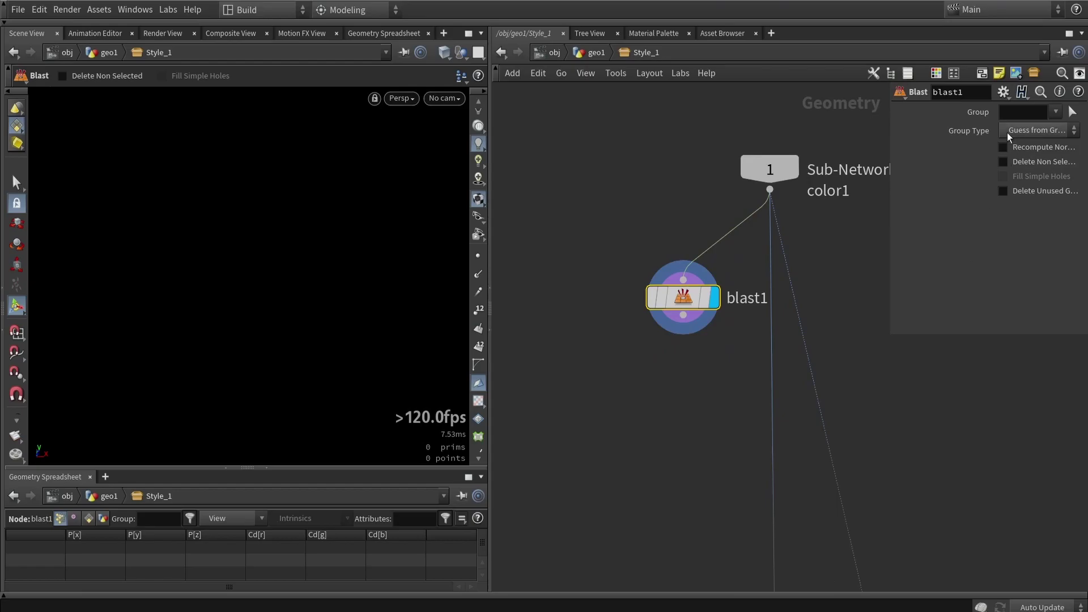
left_click(1073, 112)
key("2")
left_click_drag(129, 320, 402, 414)
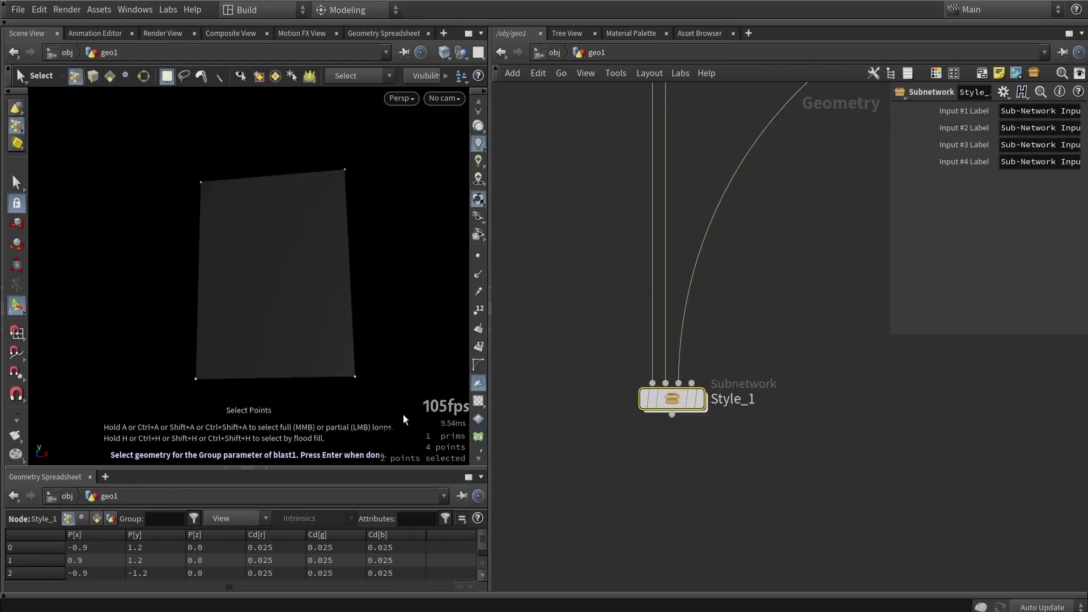
key("Return")
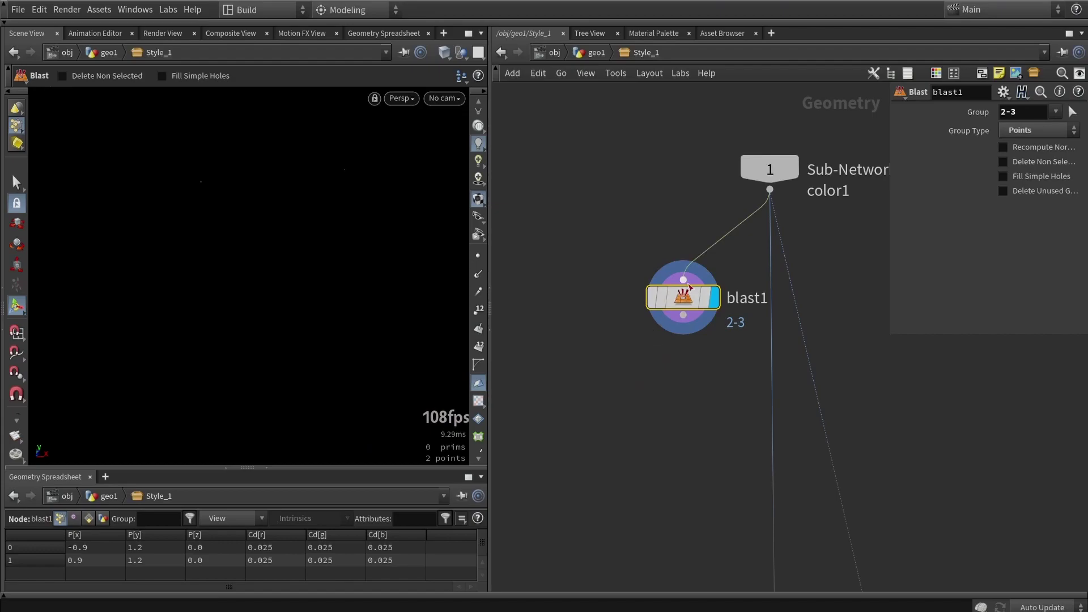
left_click(1025, 162)
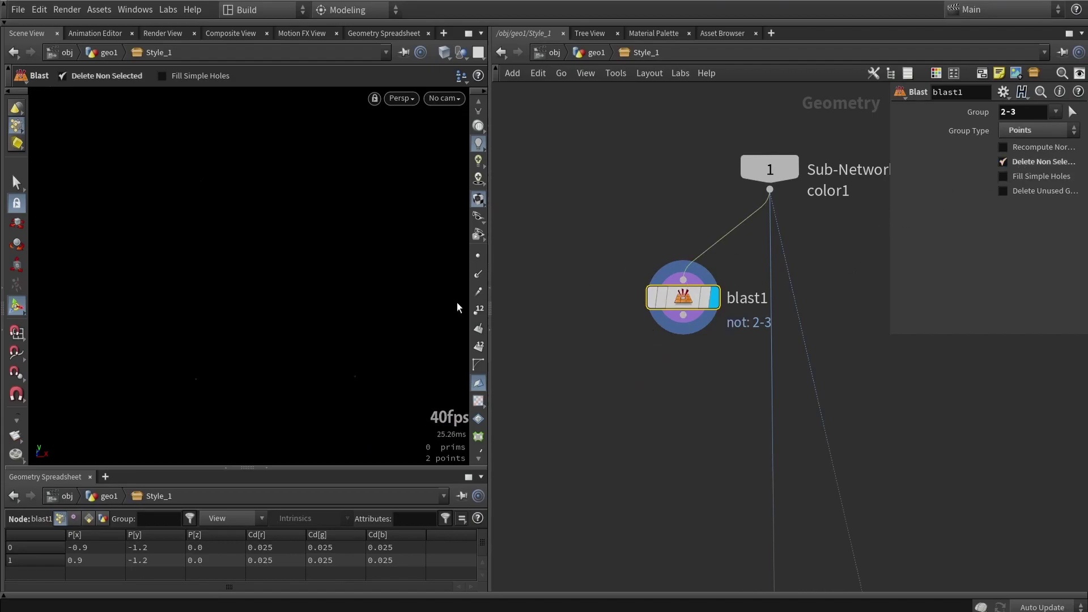
Turn on point display in the viewport
left_click(479, 256)
key("Escape")
key("Return")
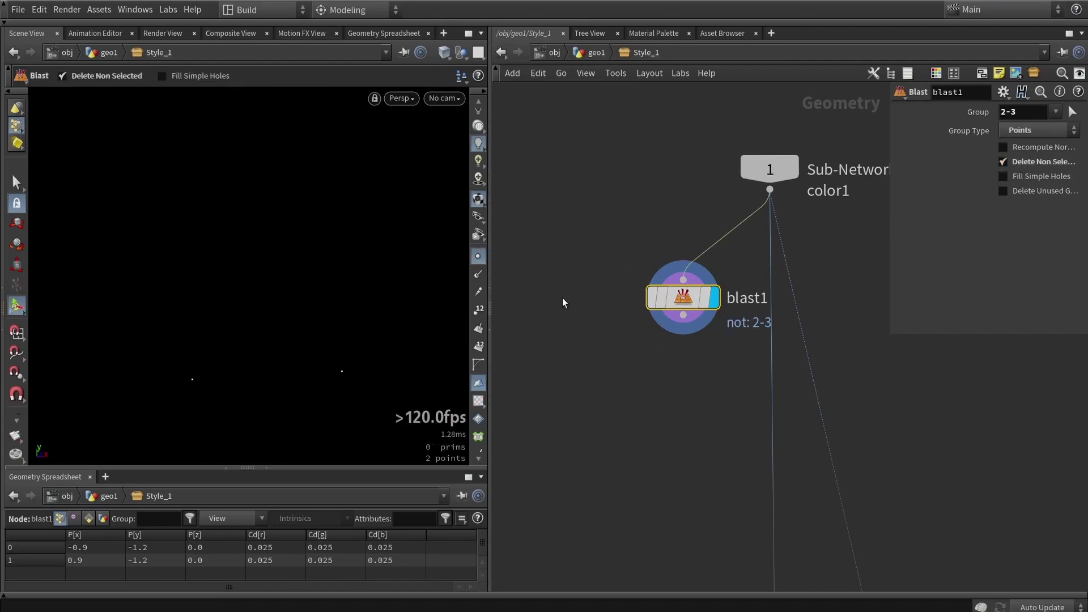
Show sweep1 as a template in the viewport and move blast1 farther away from Sub-Network Input #1
scroll(620, 384, "down", 4)
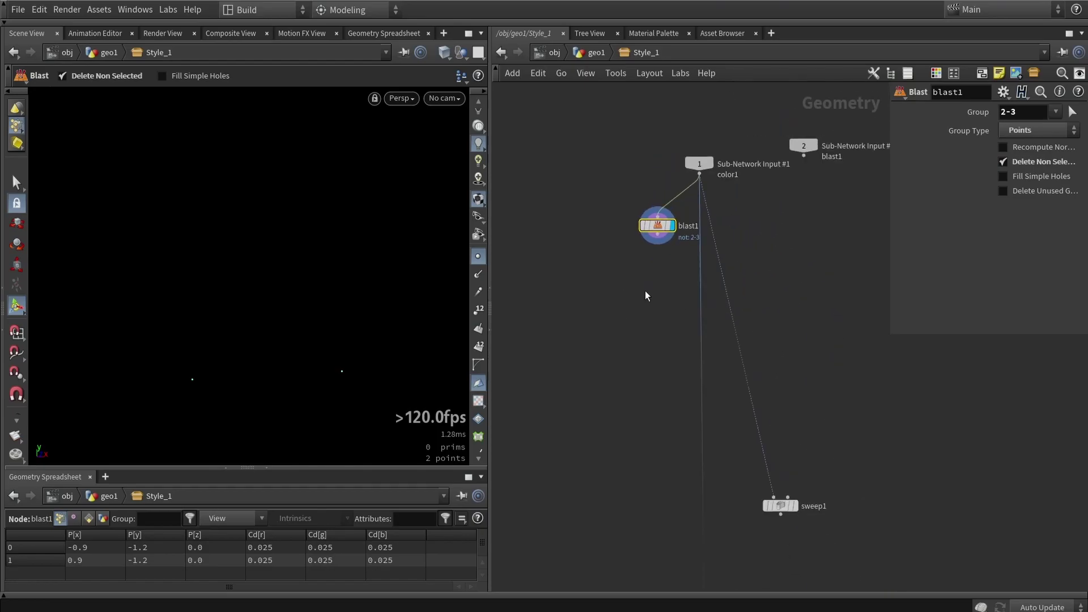
left_click(794, 506)
left_click_drag(600, 200, 672, 261)
key("l")
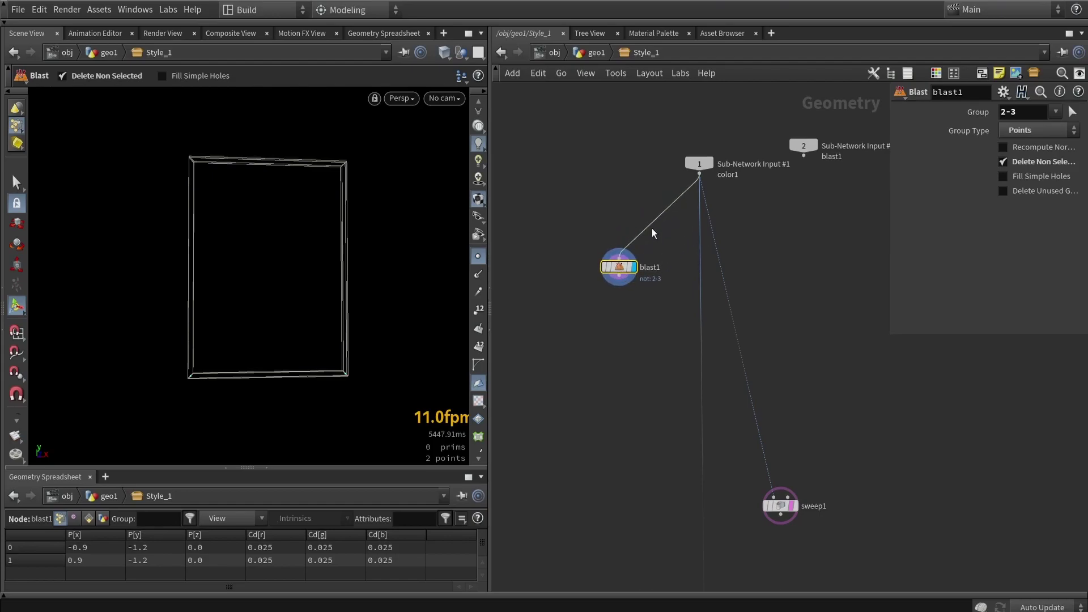
Examine the parameters of grid1 in the parent network and return to the Style_1 subnetwork
key("u")
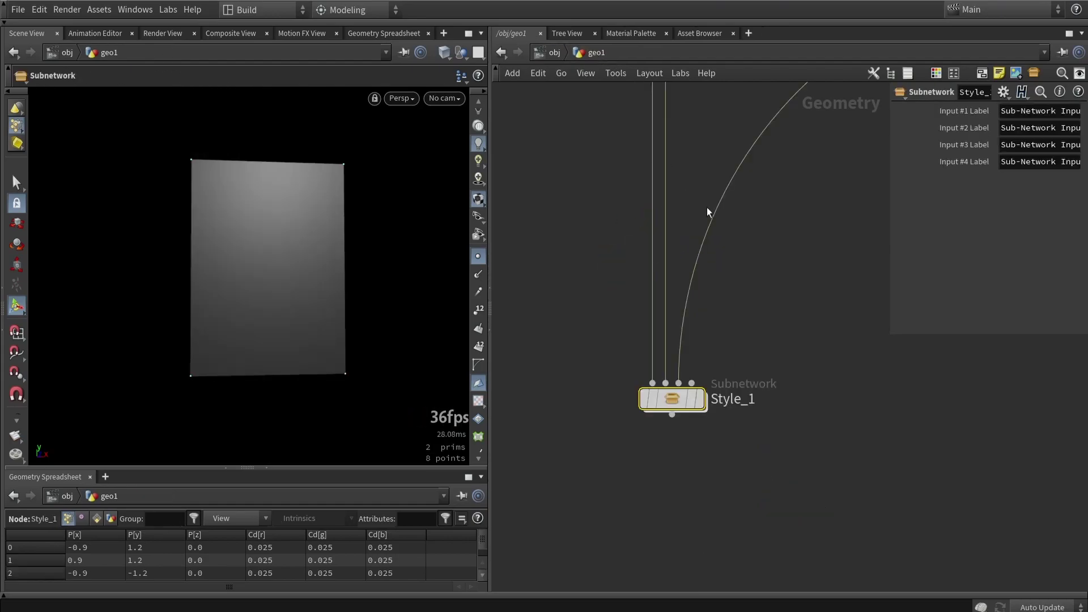
scroll(665, 177, "up", 3)
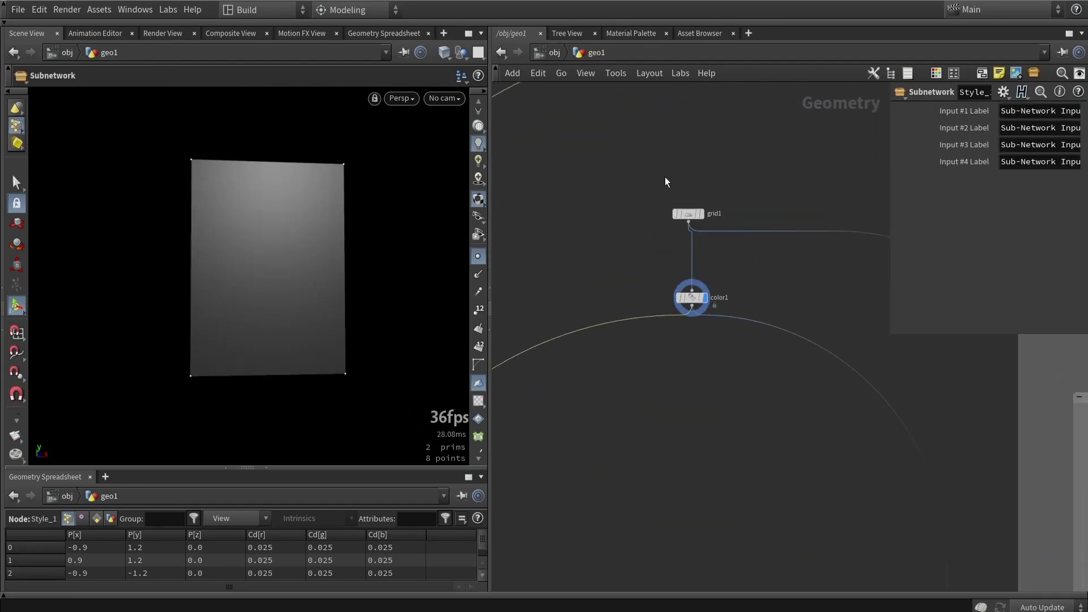
left_click(692, 221)
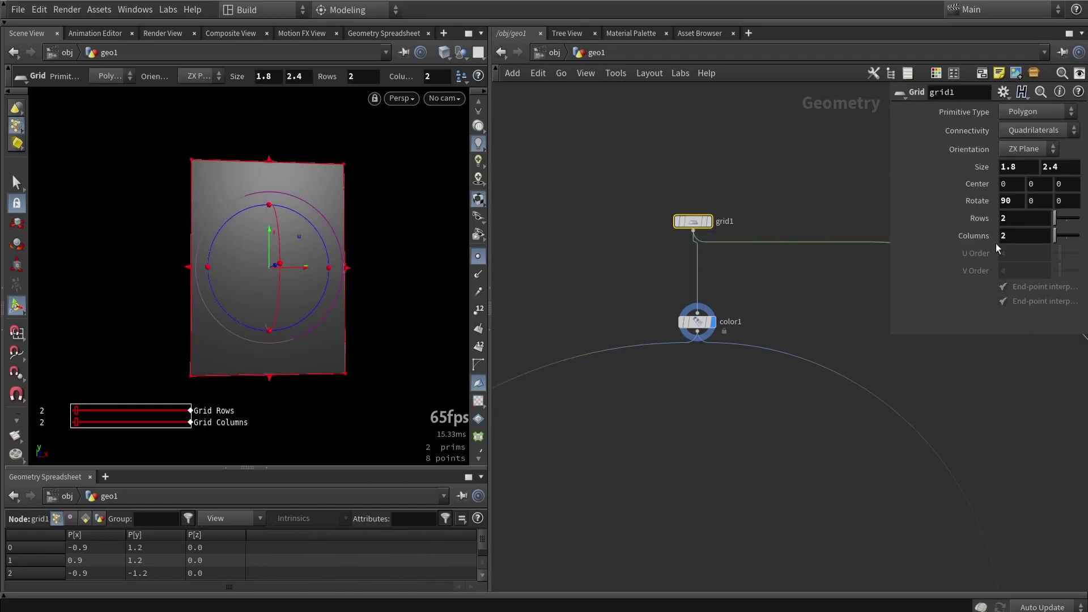
scroll(641, 502, "up", 5)
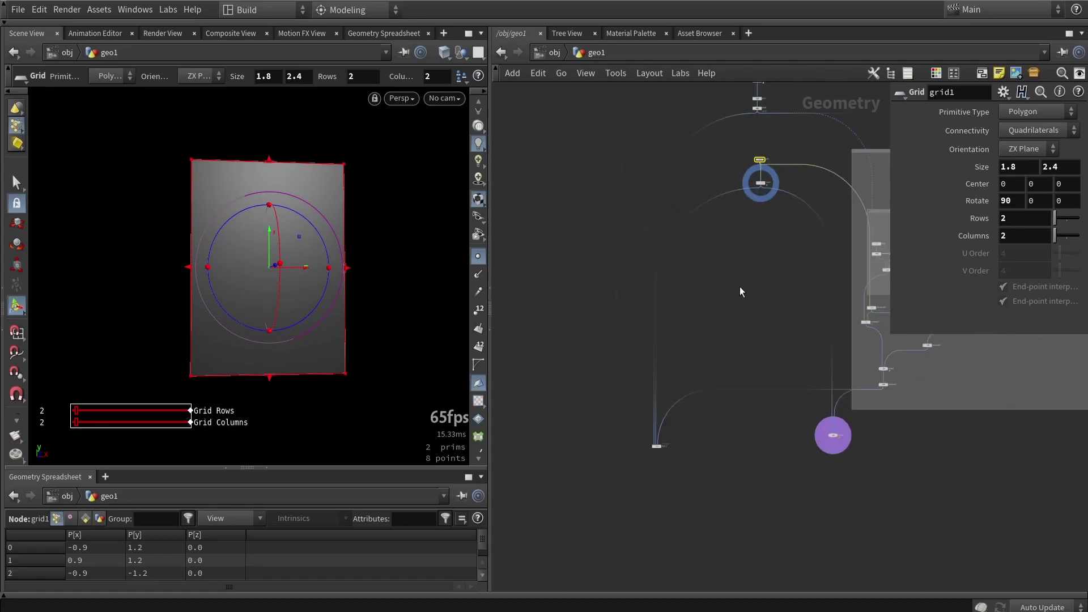
scroll(737, 345, "down", 5)
double_click(752, 301)
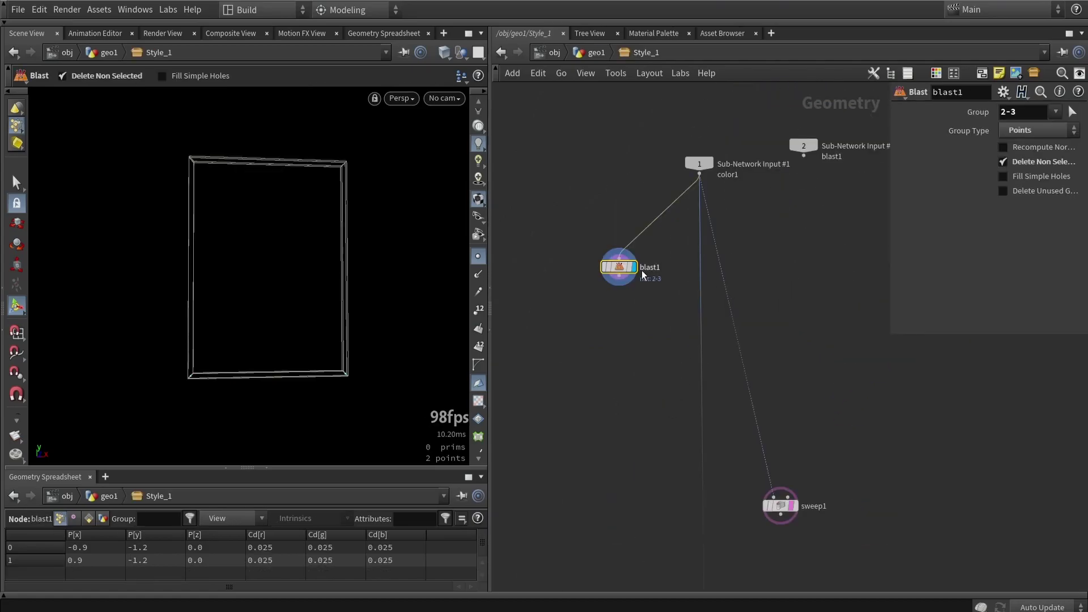
Add a Copy to Points node below blast1
scroll(629, 265, "up", 3)
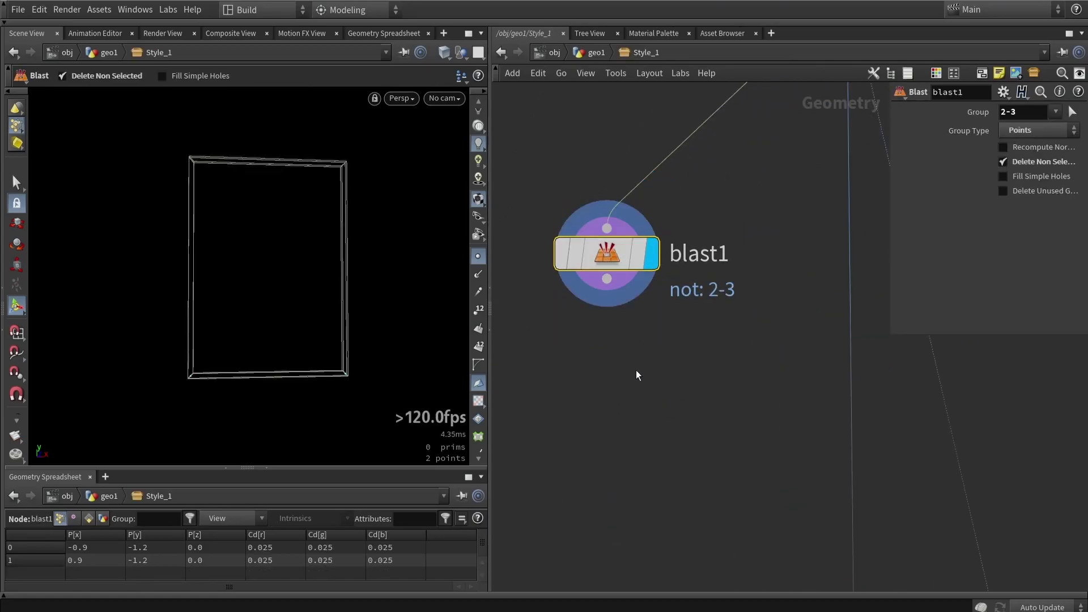
middle_click_drag(636, 370, 661, 355)
left_click(659, 359)
key("Tab")
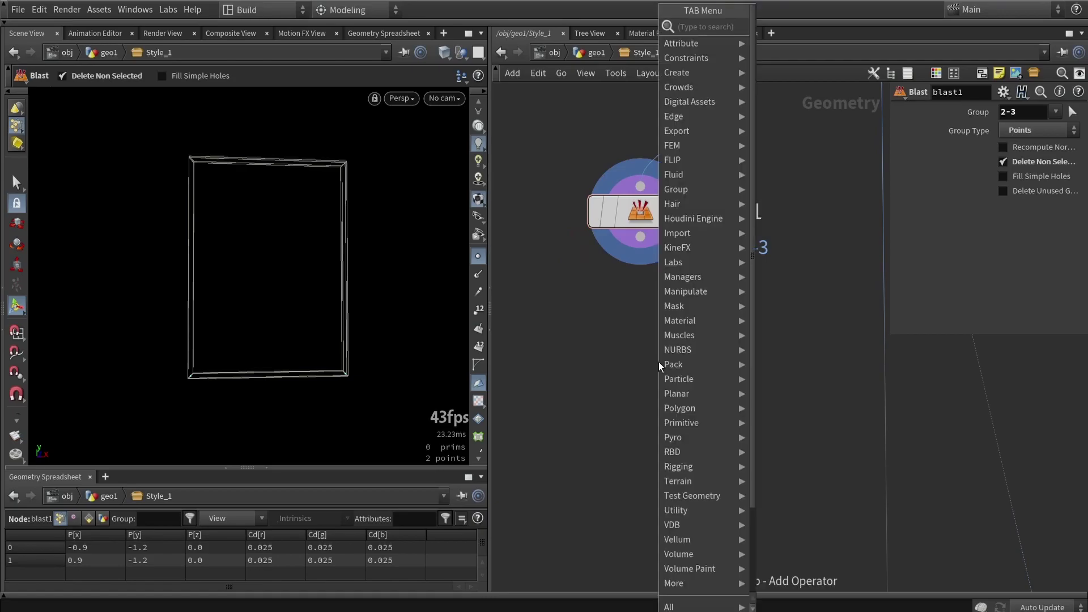
type("copy")
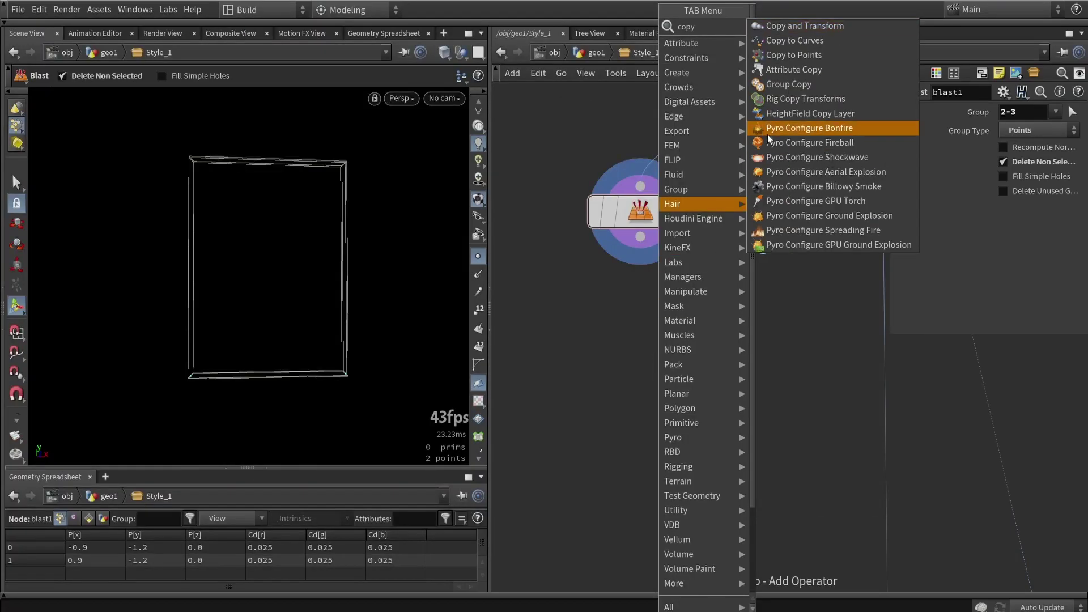
left_click(804, 55)
left_click(590, 374)
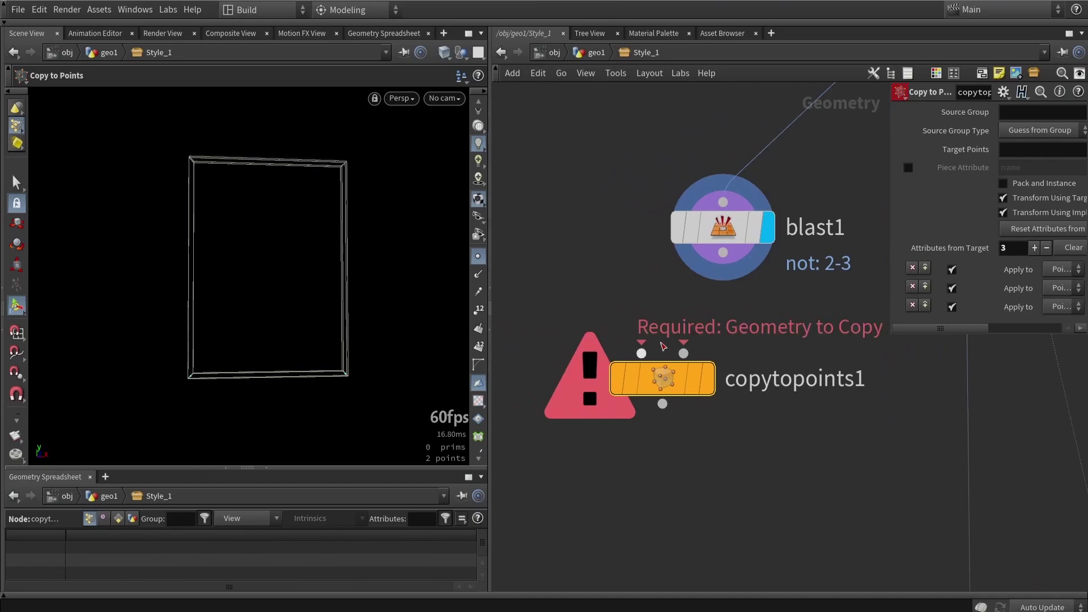
Add a Line node and wire line1 and blast1 into the first and second inputs of copytopoints1
key("Tab")
type("line")
key("Return")
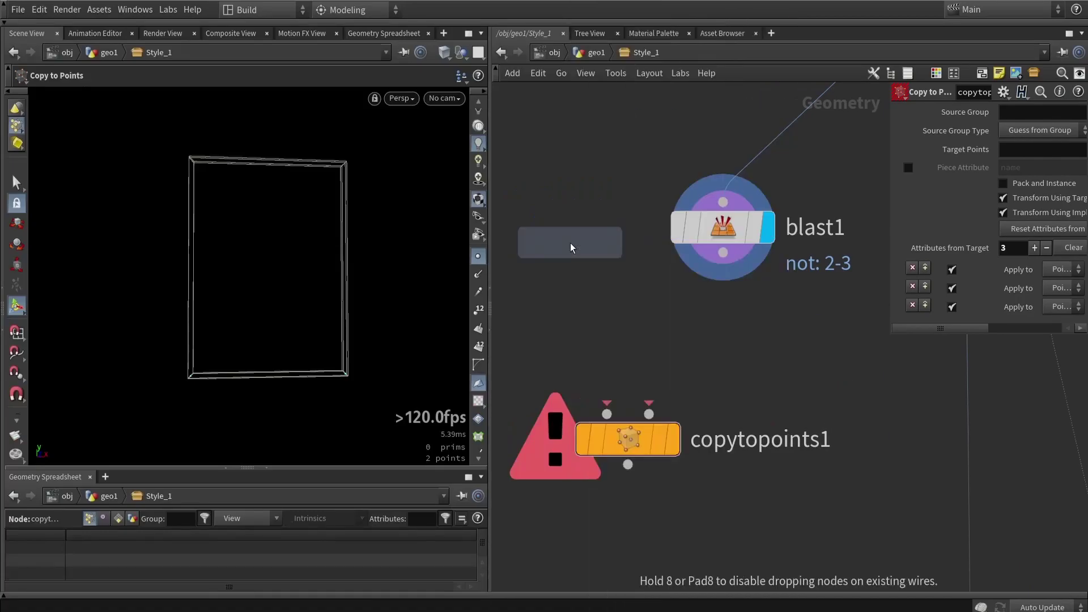
left_click(554, 217)
left_click_drag(554, 217, 712, 365)
left_click(692, 379)
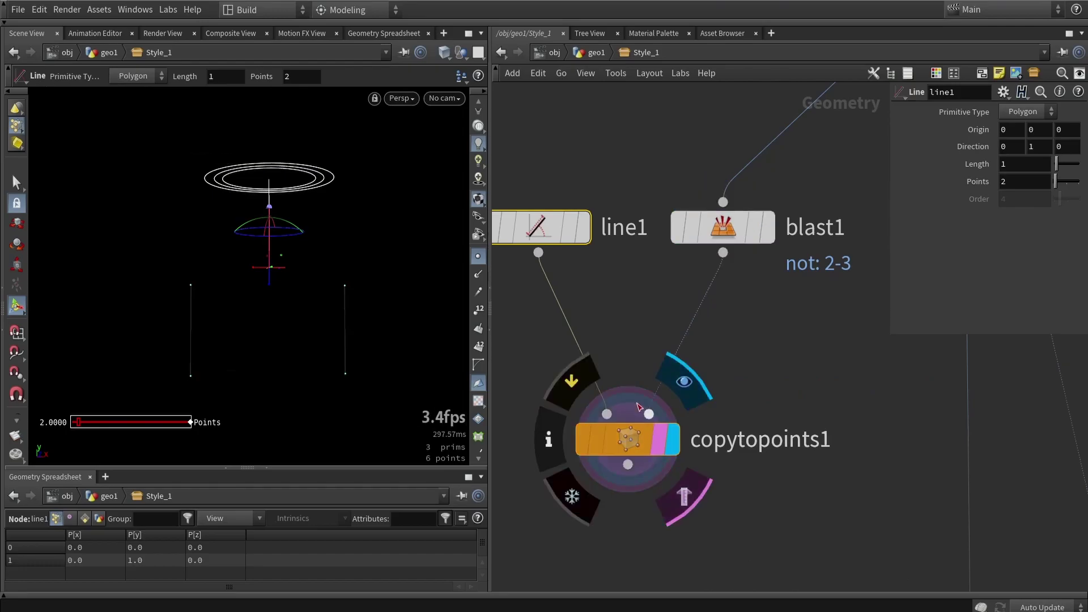
Set the line's Y direction to -1 and its length to 0.55
key("w")
left_click_drag(317, 261, 289, 205, "alt")
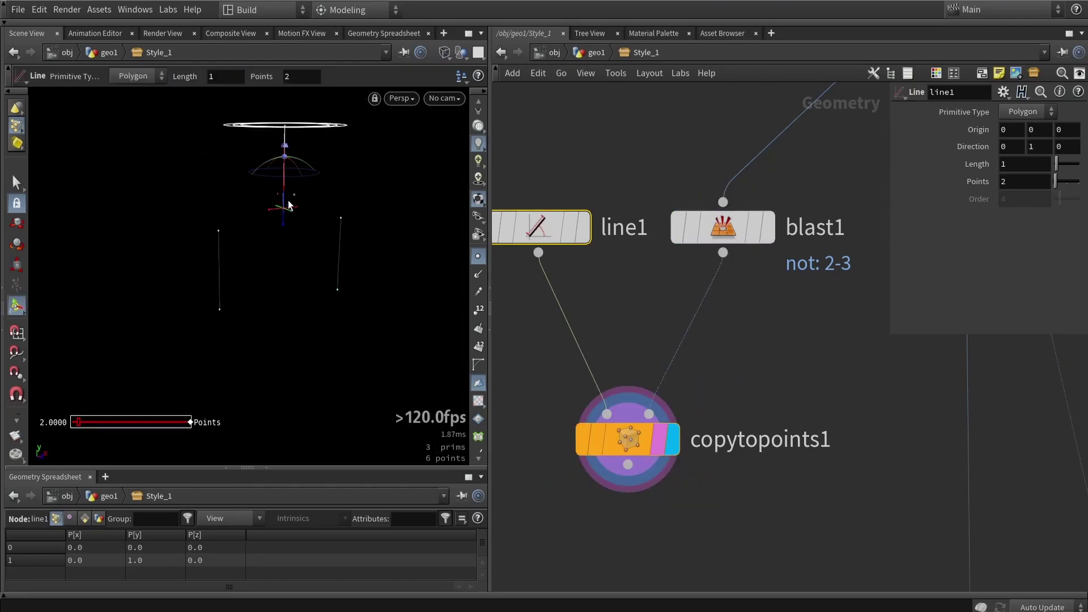
left_click_drag(296, 167, 252, 343)
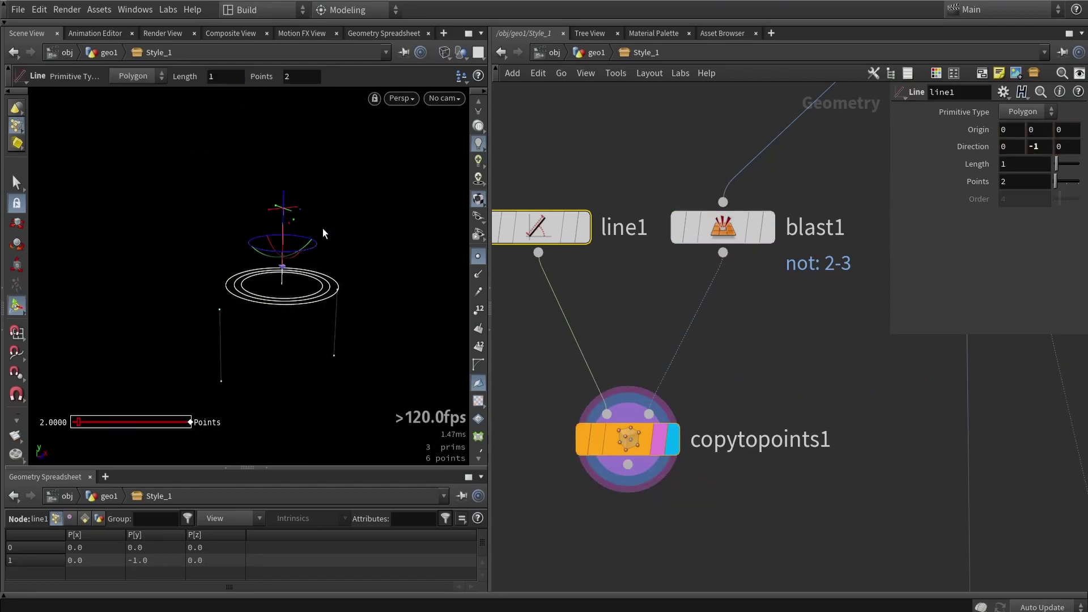
key("Escape")
mouse_move(322, 229)
left_mouse_down()
mouse_move(210, 192)
mouse_move(316, 221)
left_mouse_up()
key("Return")
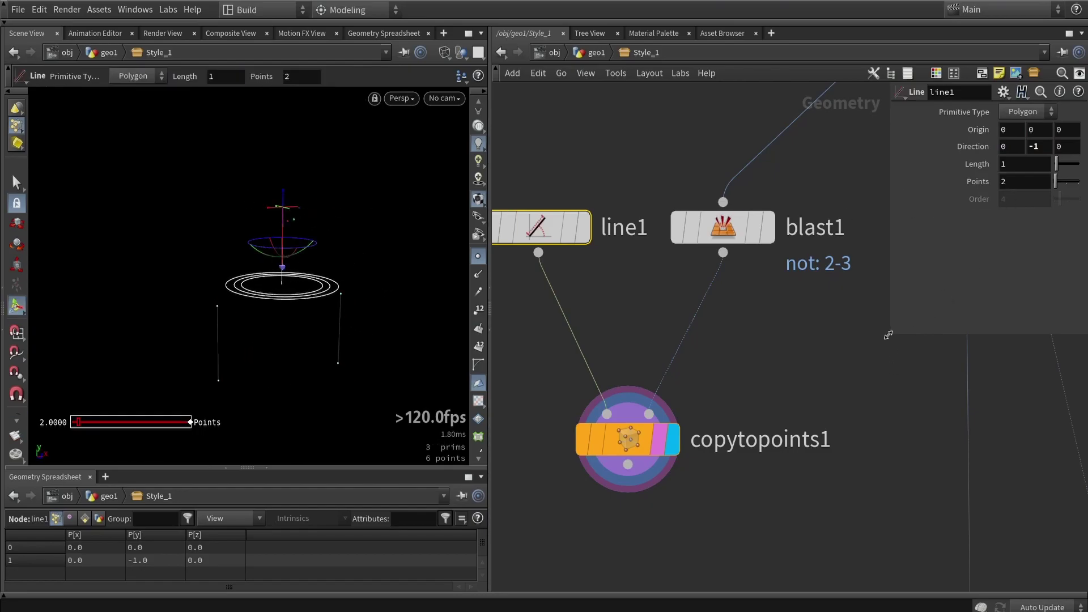
left_click_drag(888, 335, 688, 321)
left_click_drag(869, 159, 865, 172)
Add a Merge node and connect copytopoints1 and Sub-Network Input #1 to it
scroll(794, 403, "down", 5)
key("Tab")
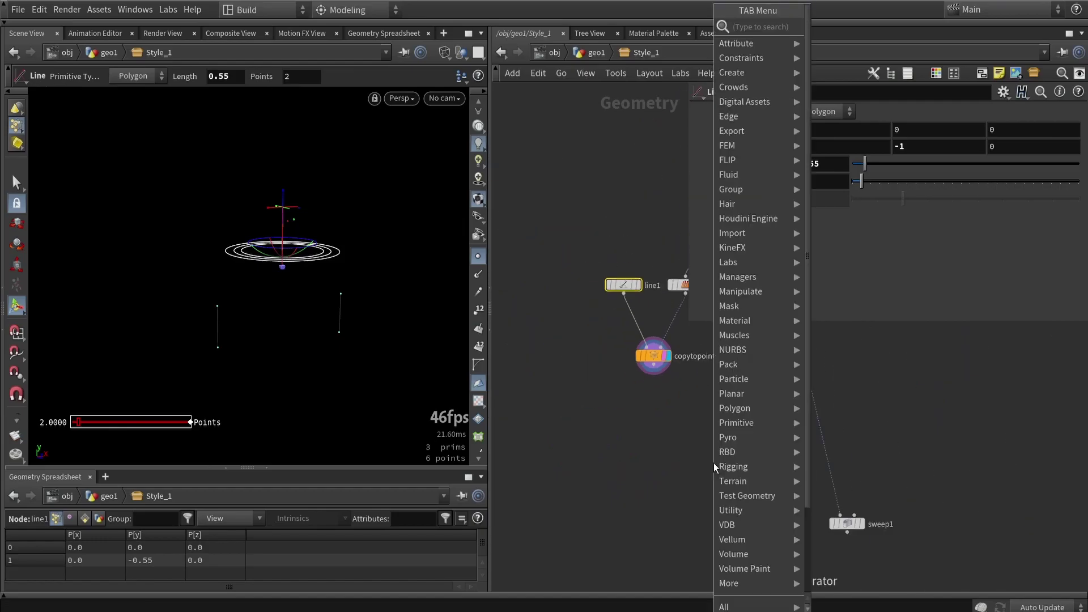
type("merge")
key("Return")
left_click(722, 420)
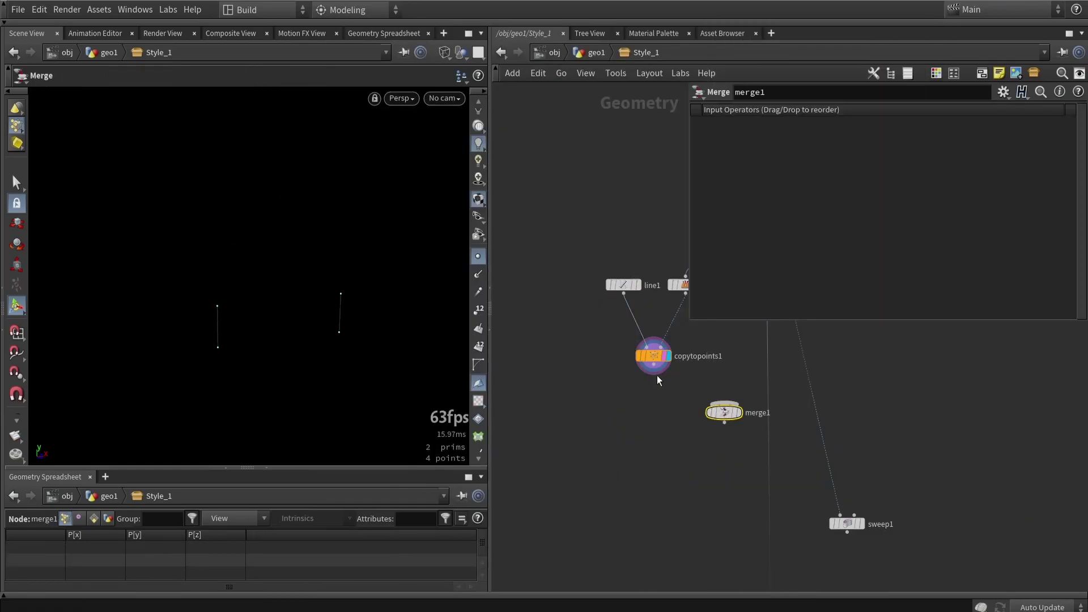
left_click_drag(655, 375, 723, 404)
left_click(723, 420)
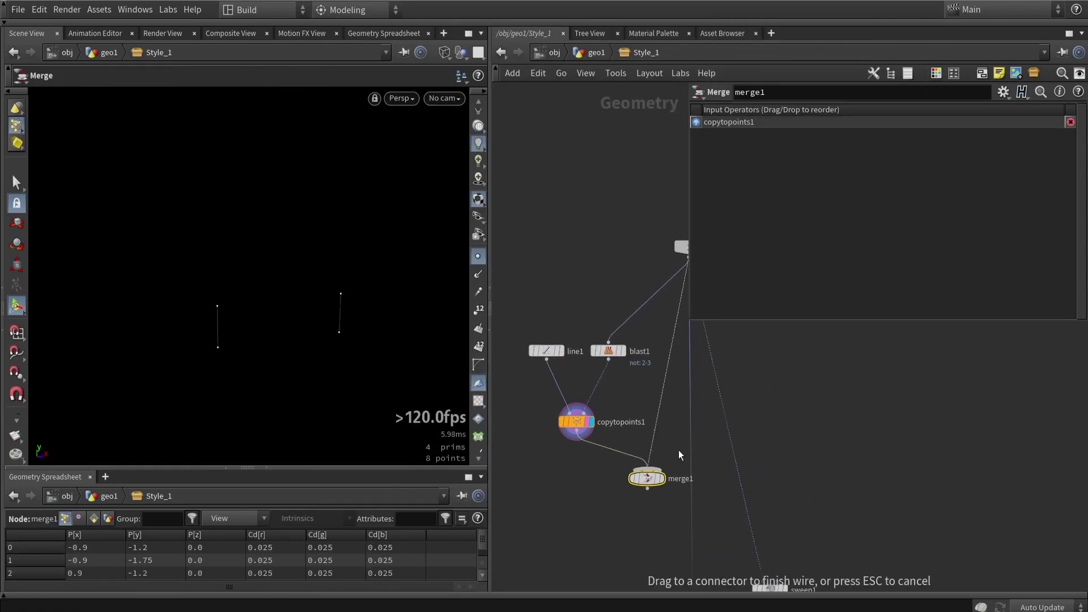
left_click(646, 470)
Connect the output of merge1 to sweep1's first input, and display sweep1 placed directly below merge1
middle_click_drag(679, 527, 641, 461)
left_click(609, 422)
left_click(732, 520)
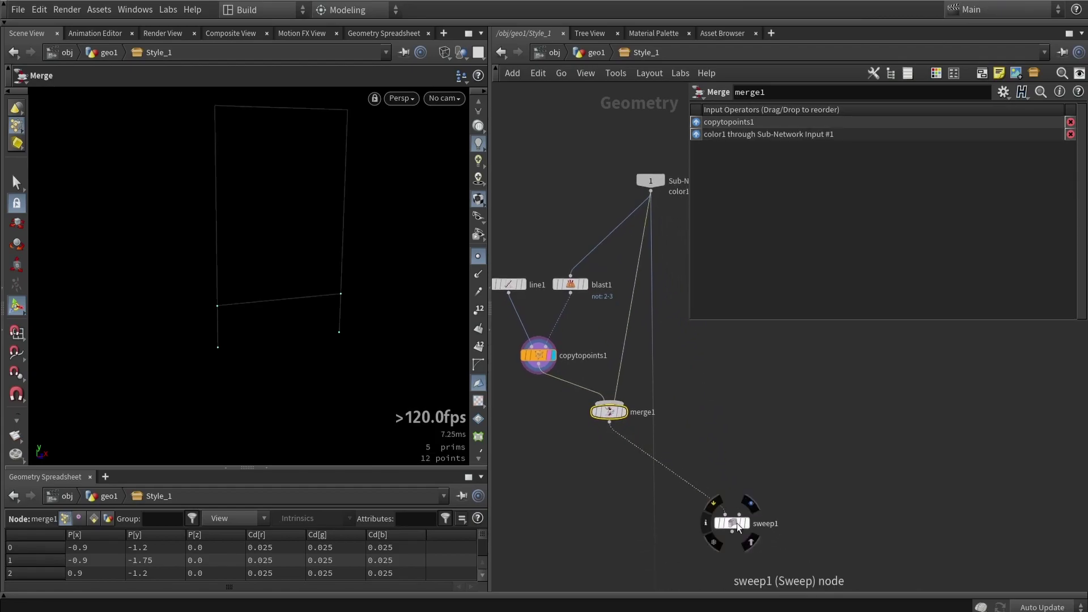
left_click(748, 524)
left_click_drag(732, 523, 612, 453)
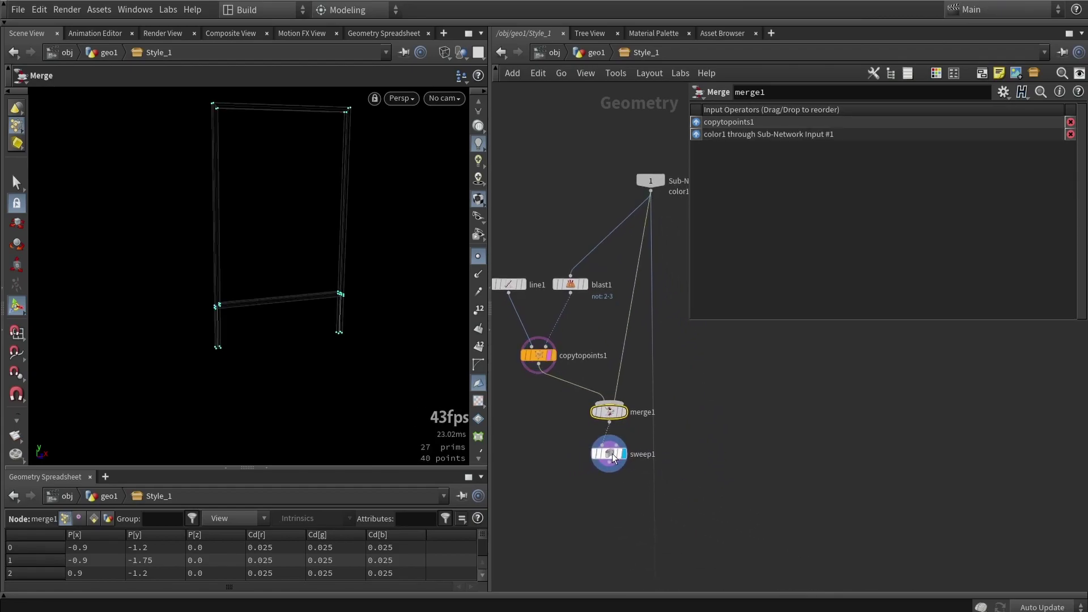
scroll(362, 278, "up", 3)
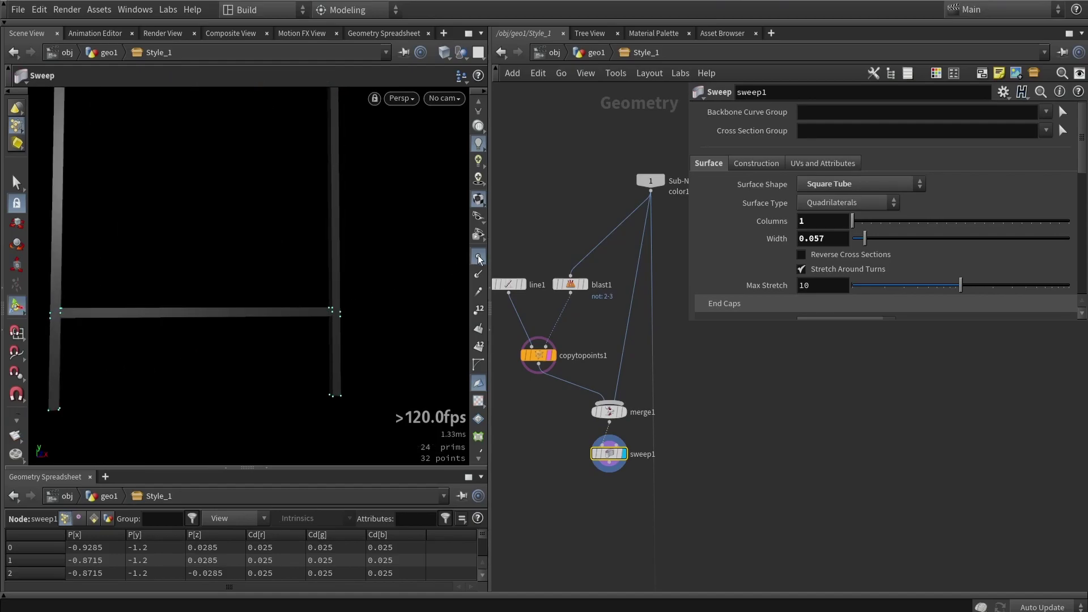
Set the width of the sweep's square tube to 0.11
scroll(308, 263, "down", 3)
left_click_drag(309, 263, 352, 223)
key("Return")
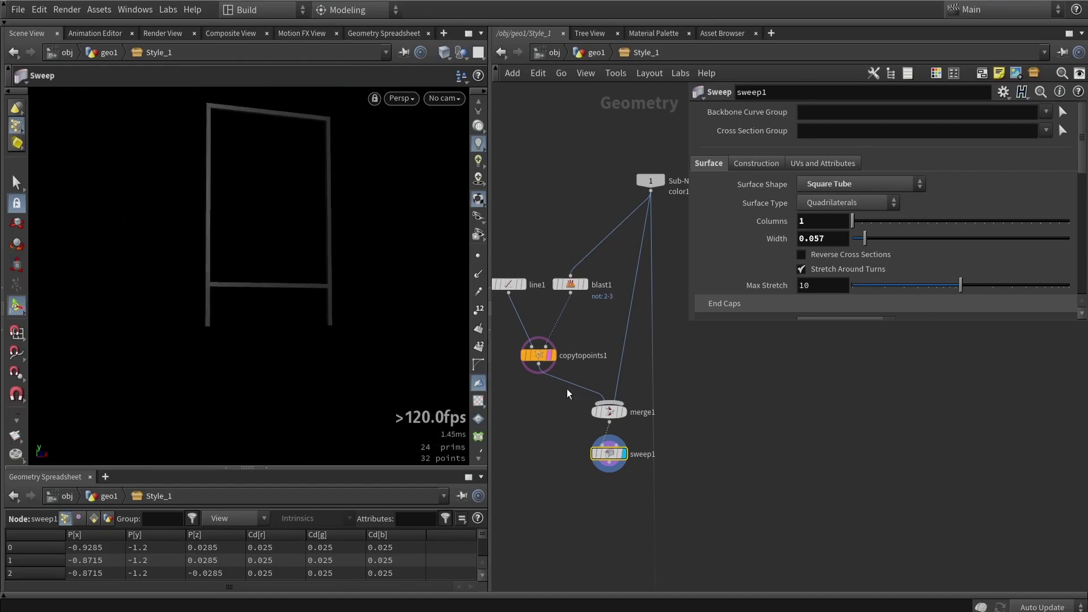
scroll(622, 464, "up", 3)
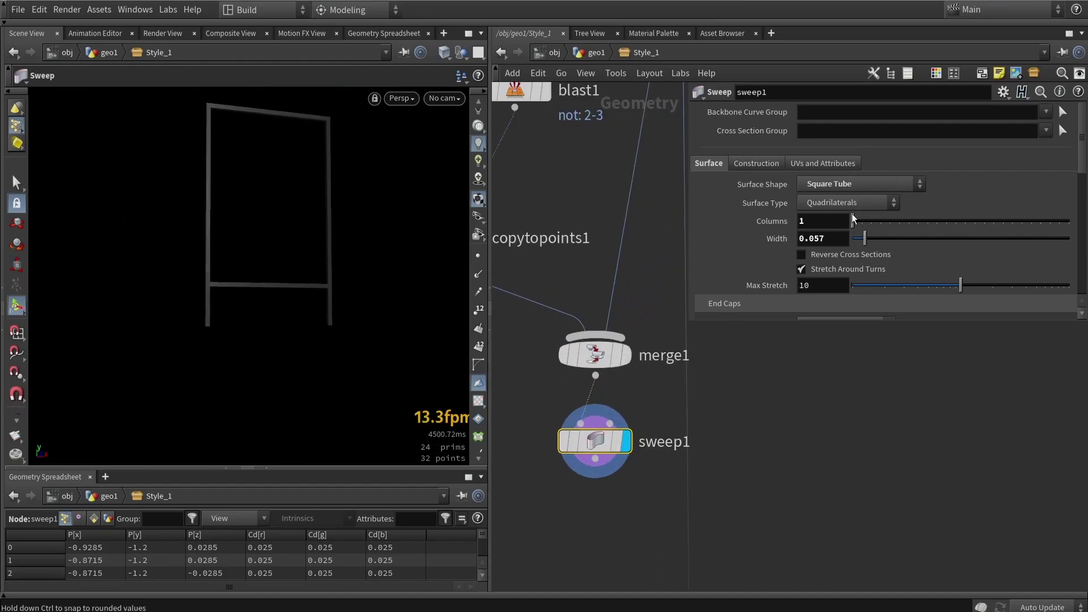
mouse_move(865, 239)
left_mouse_down()
mouse_move(890, 242)
mouse_move(876, 239)
left_mouse_up()
key("Escape")
mouse_move(296, 233)
left_mouse_down()
mouse_move(382, 239)
mouse_move(248, 238)
mouse_move(312, 233)
left_mouse_up()
key("Return")
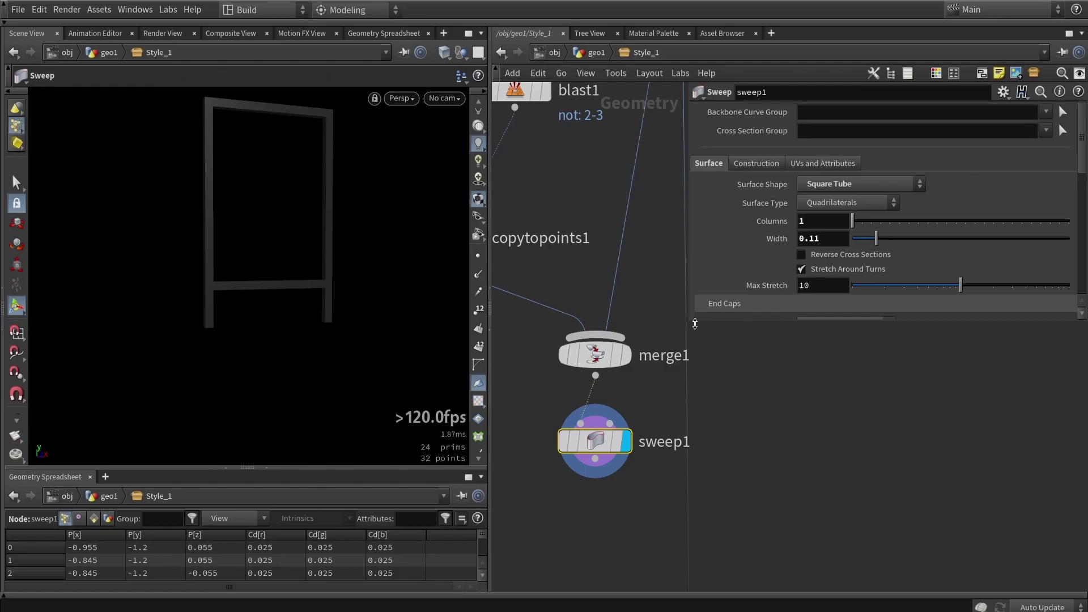
Add an Attribute Wrangle node below sweep1
left_click_drag(694, 324, 864, 317)
scroll(797, 302, "down", 5)
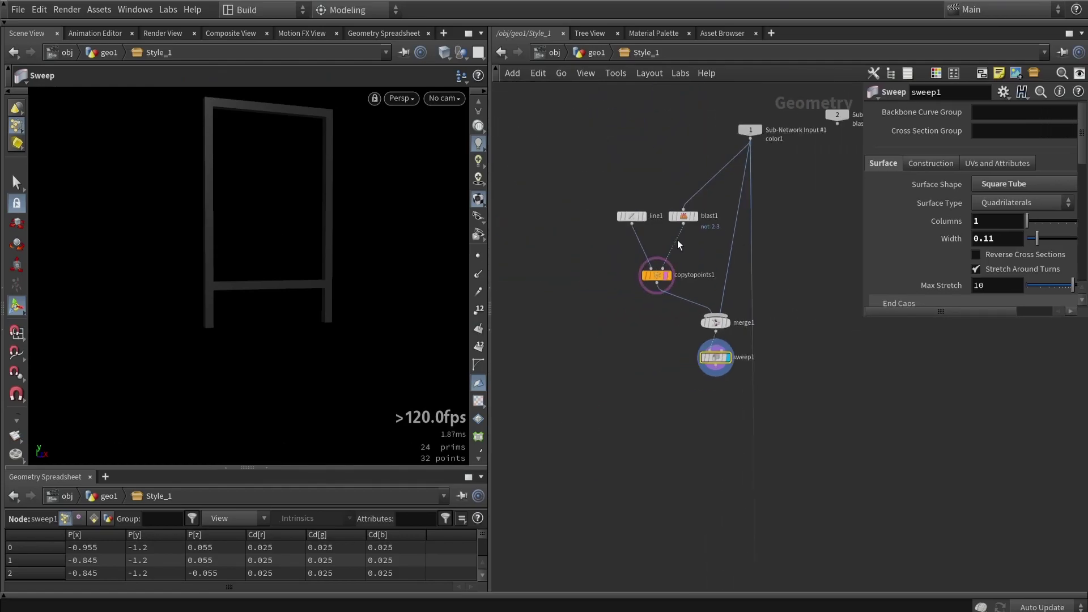
scroll(678, 244, "up", 3)
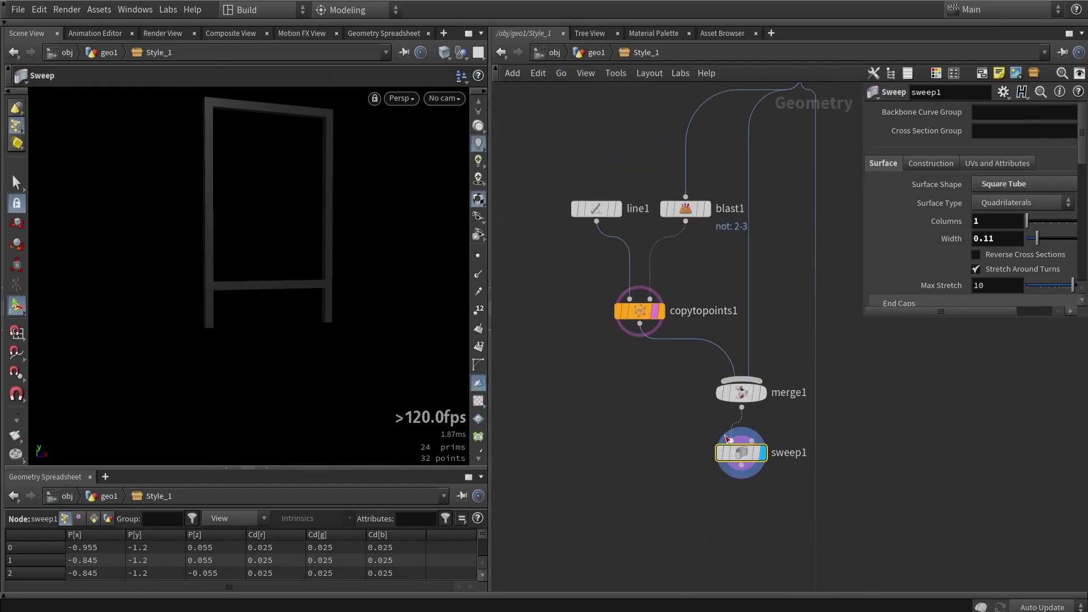
middle_click_drag(728, 438, 626, 380)
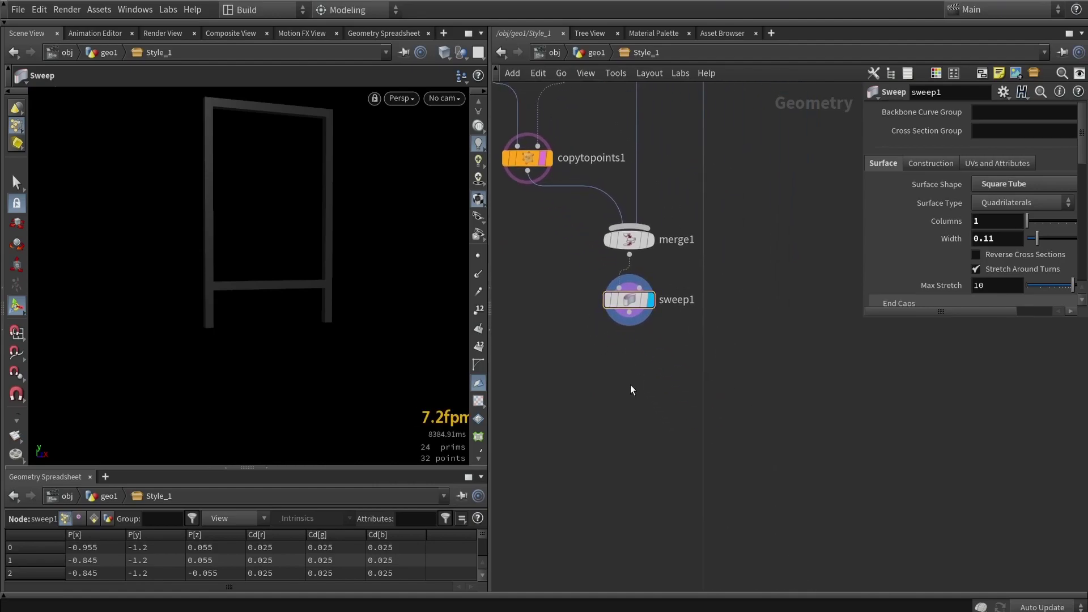
key("Tab")
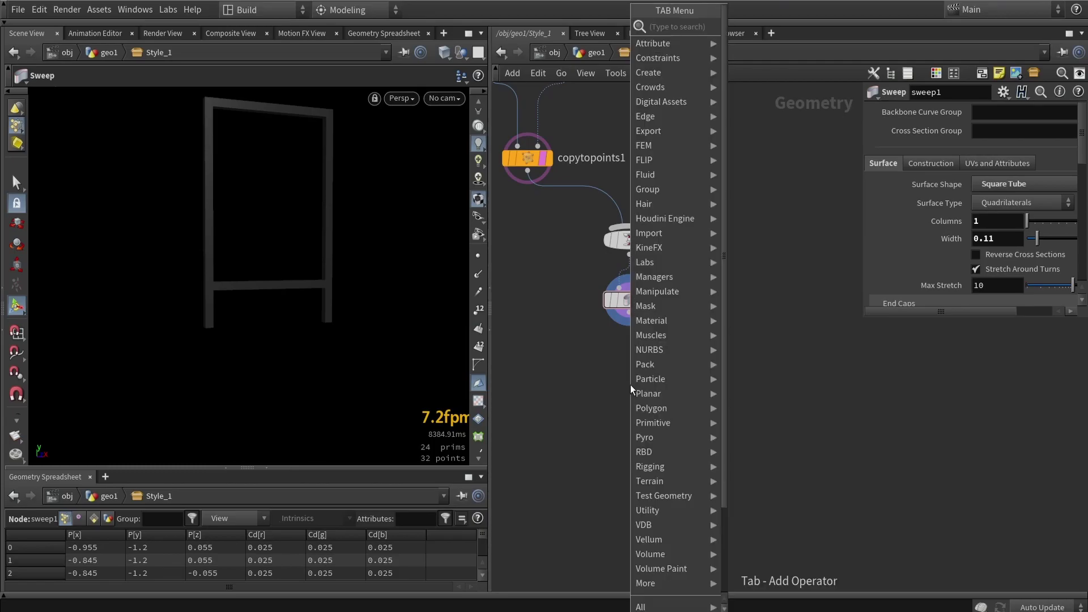
type("wra")
key("Return")
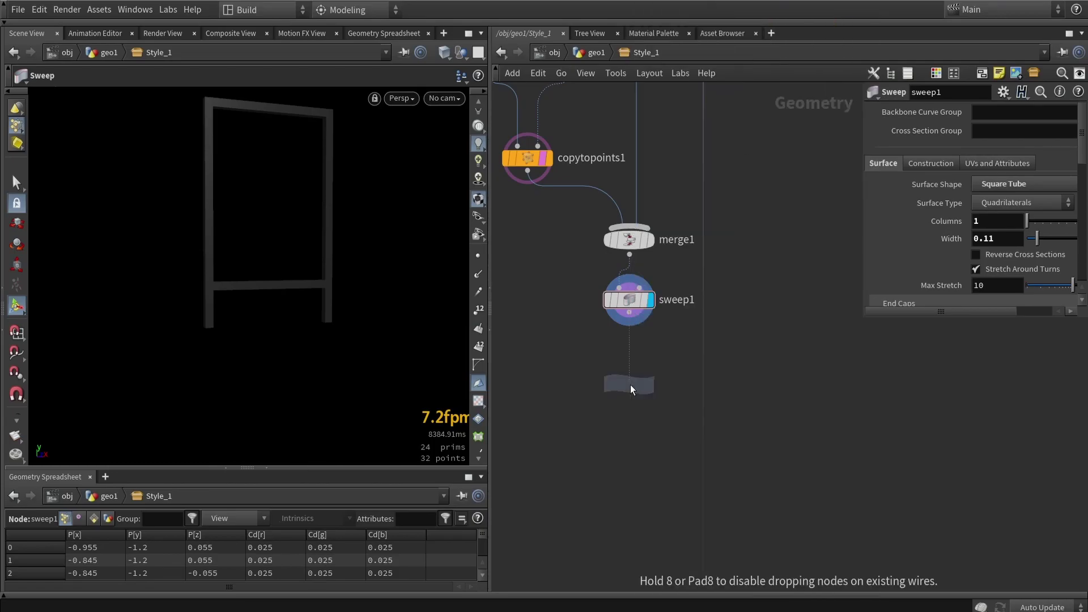
left_click(636, 420)
scroll(694, 367, "down", 4)
scroll(740, 212, "up", 3)
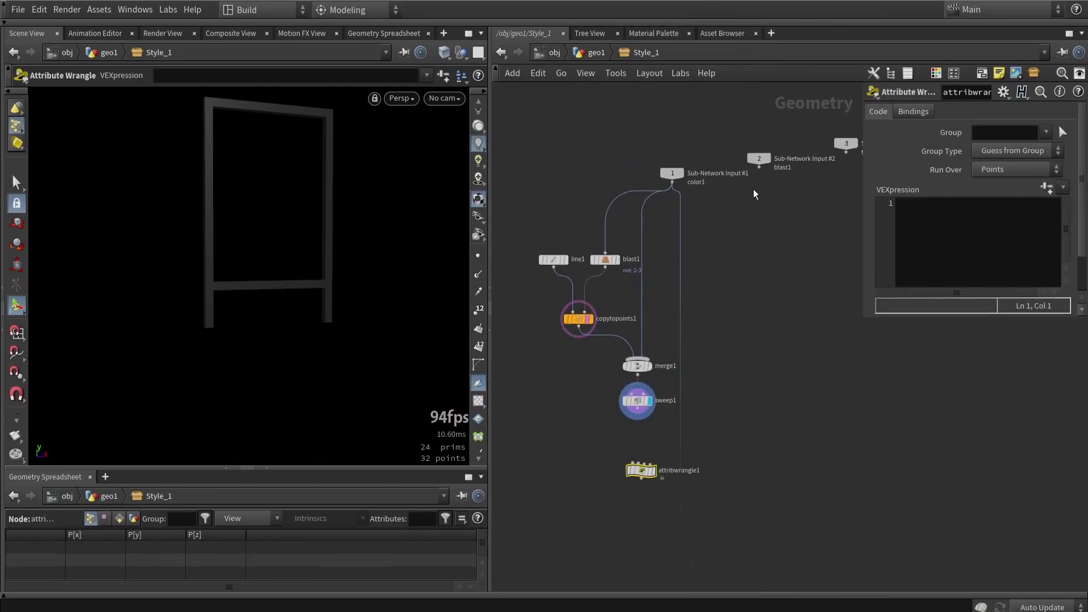
Connect sweep1 and Sub-Network Input #2 to the wrangle's first and second inputs, and rename the wrangle set_color
middle_click_drag(650, 493, 646, 320)
left_click_drag(593, 418, 735, 377)
left_click_drag(587, 340, 732, 366)
middle_click_drag(731, 368, 708, 491)
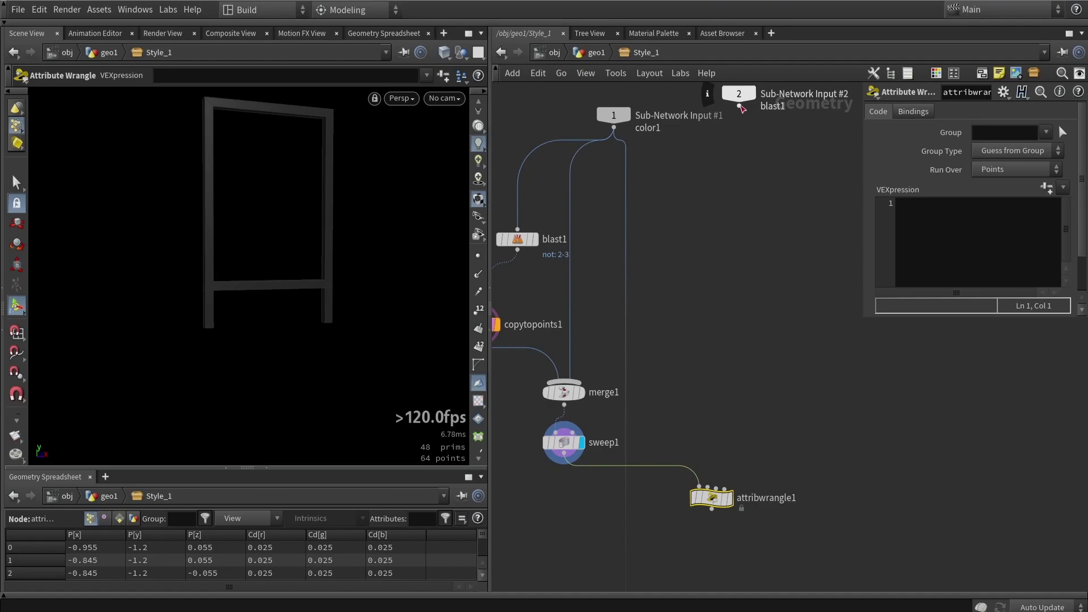
left_click_drag(739, 107, 712, 497)
double_click(771, 496)
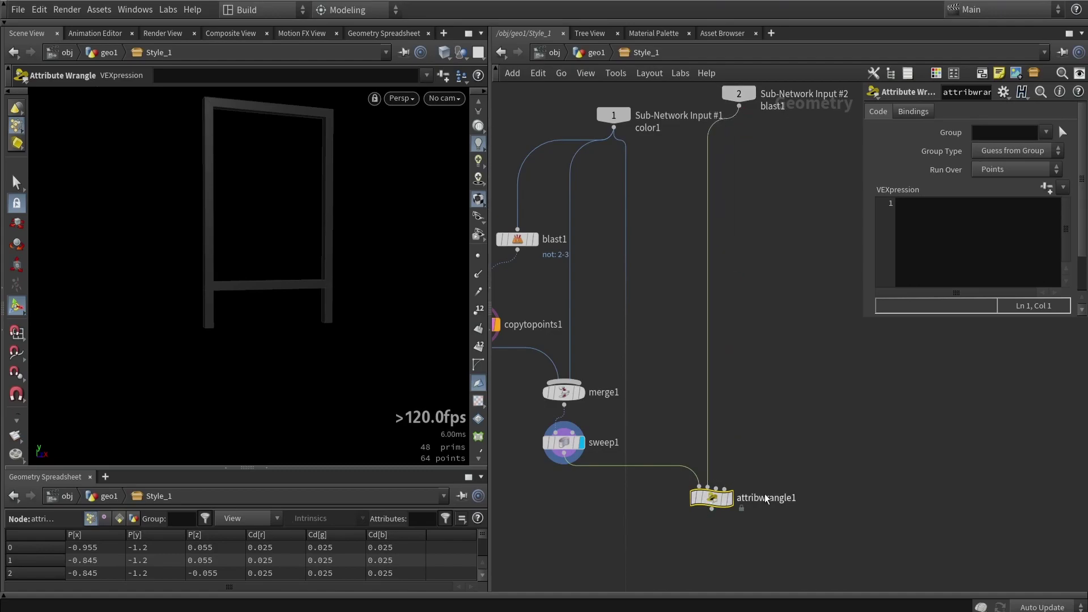
type("set_color")
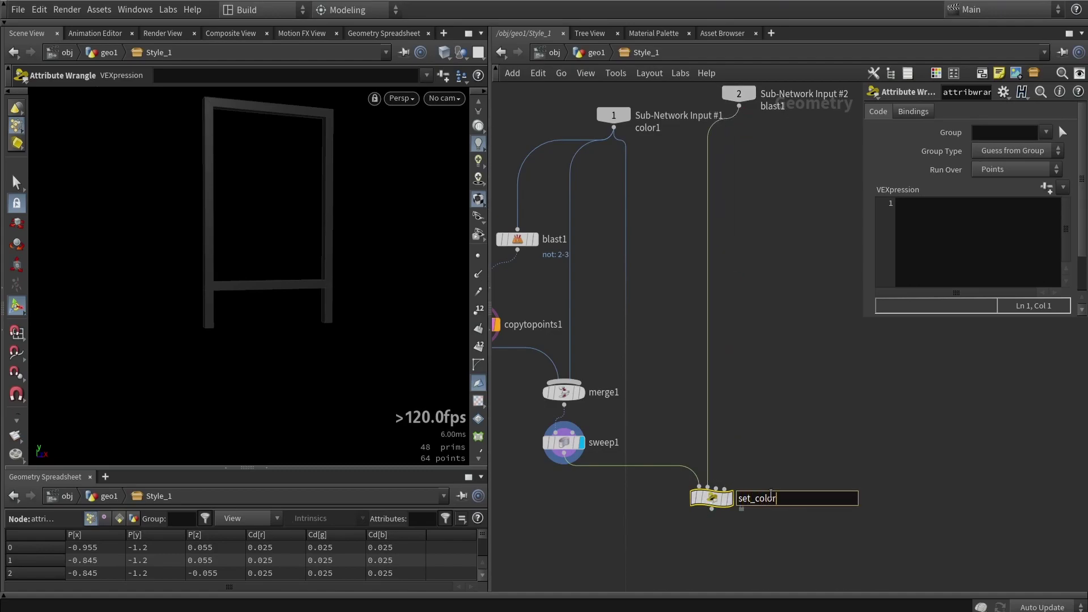
key("Return")
left_click(756, 222)
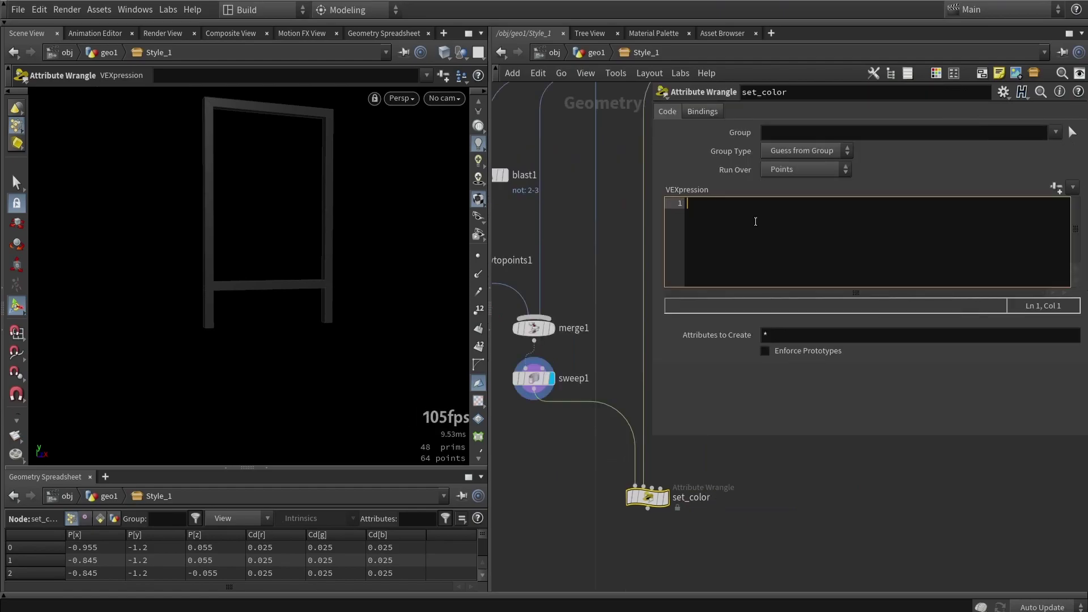
type("@Cd = point(")
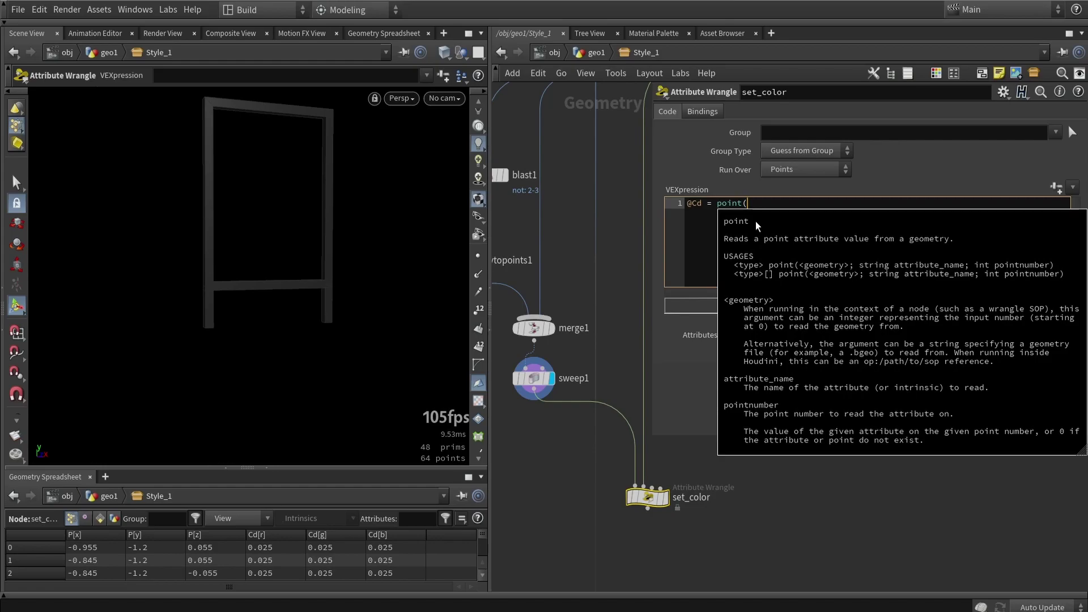
type("1,")
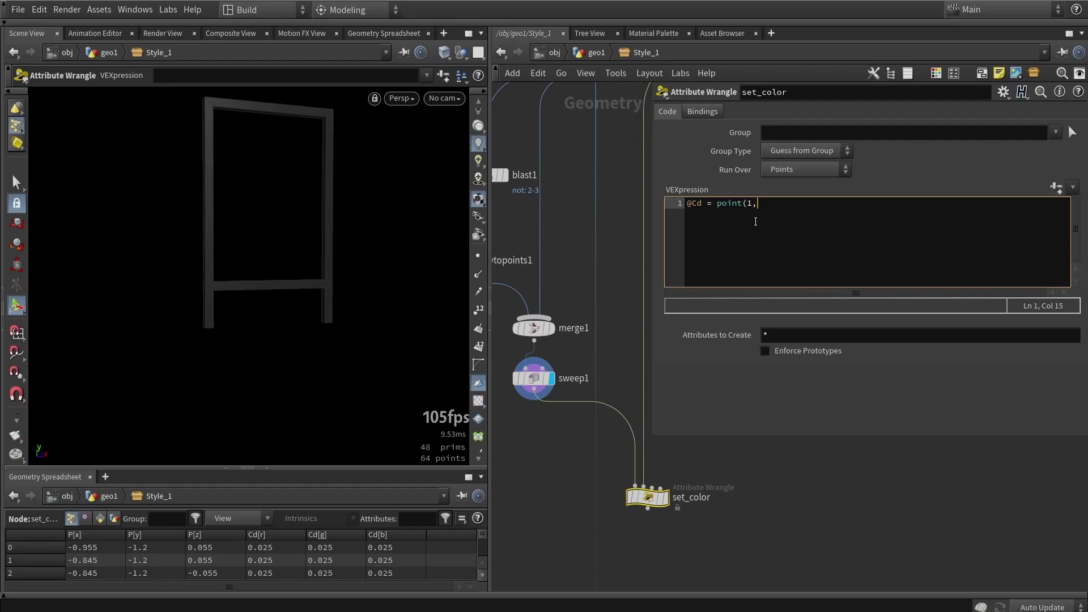
type("\"Cd\",0);")
left_click(770, 527)
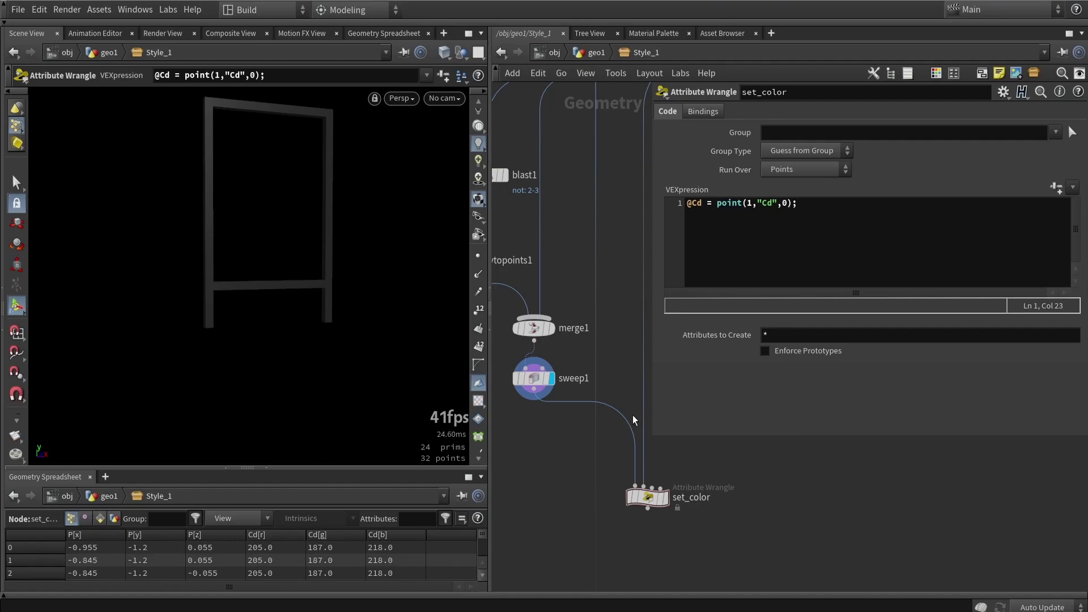
left_click(536, 381)
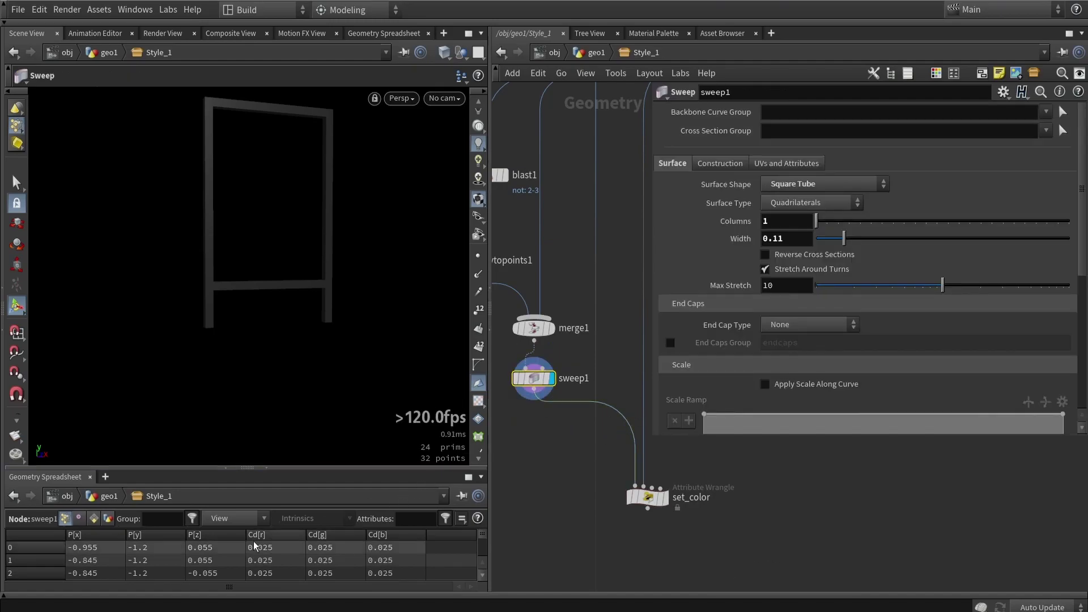
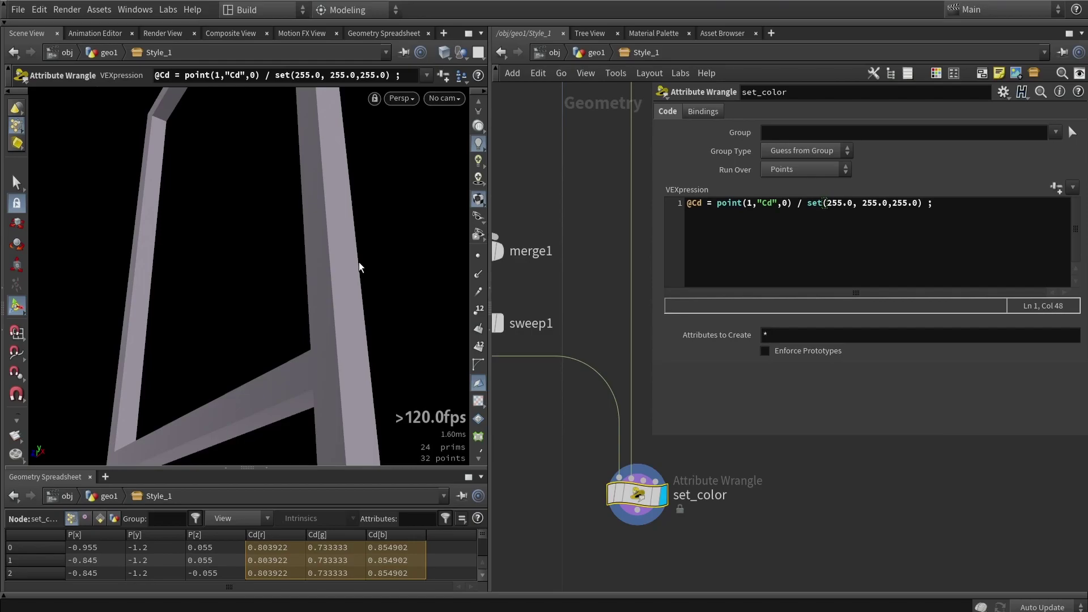
Add an Attribute Adjust Color node below set_color, wire it to set_color's output and display it
left_click_drag(650, 441, 749, 313)
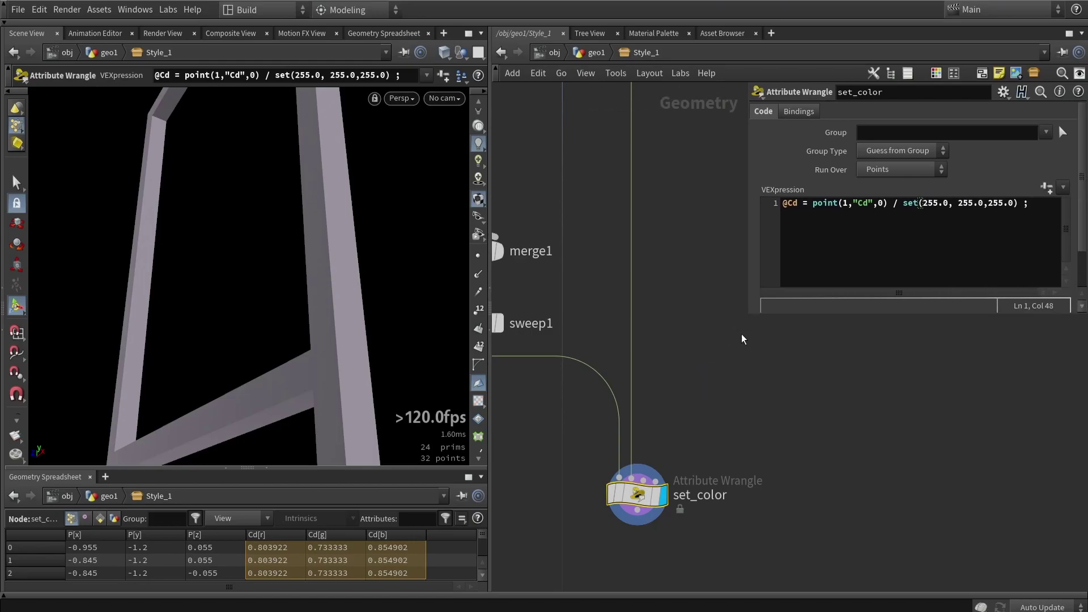
key("h")
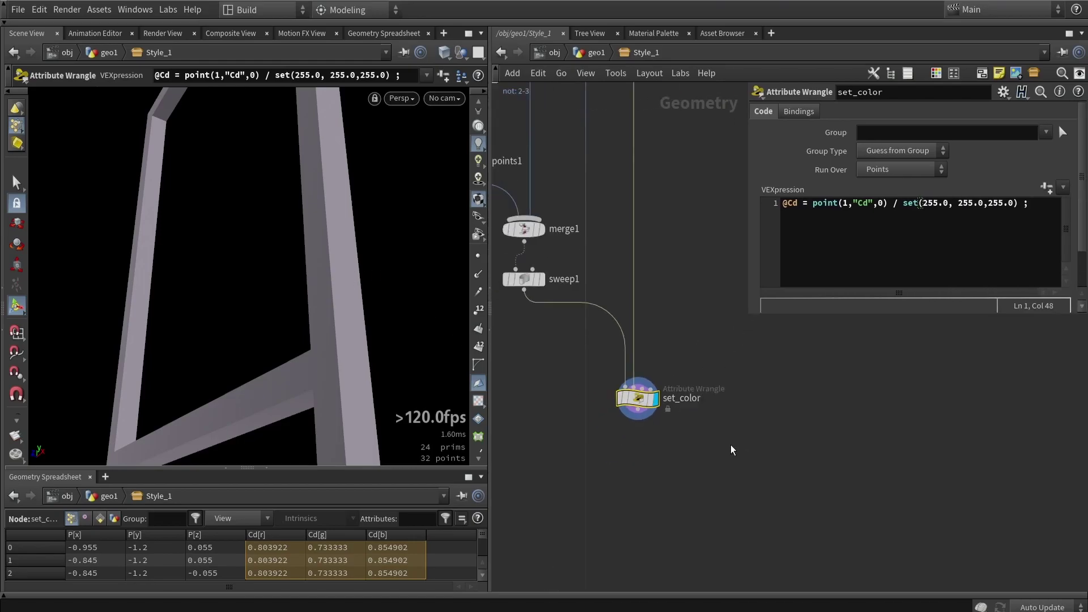
key("Tab")
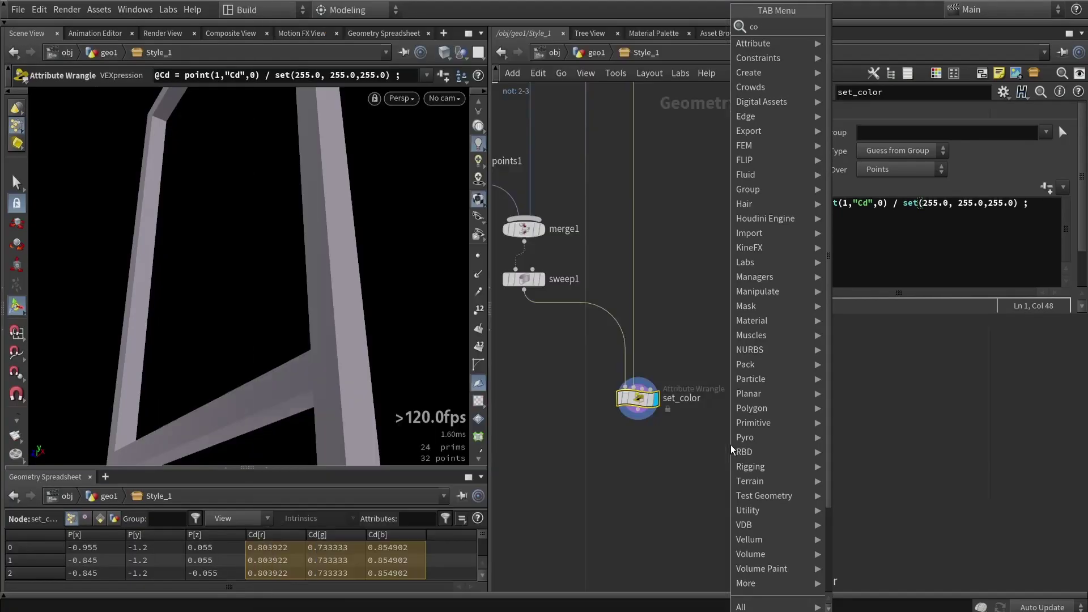
type("color")
left_click(883, 69)
left_click(678, 462)
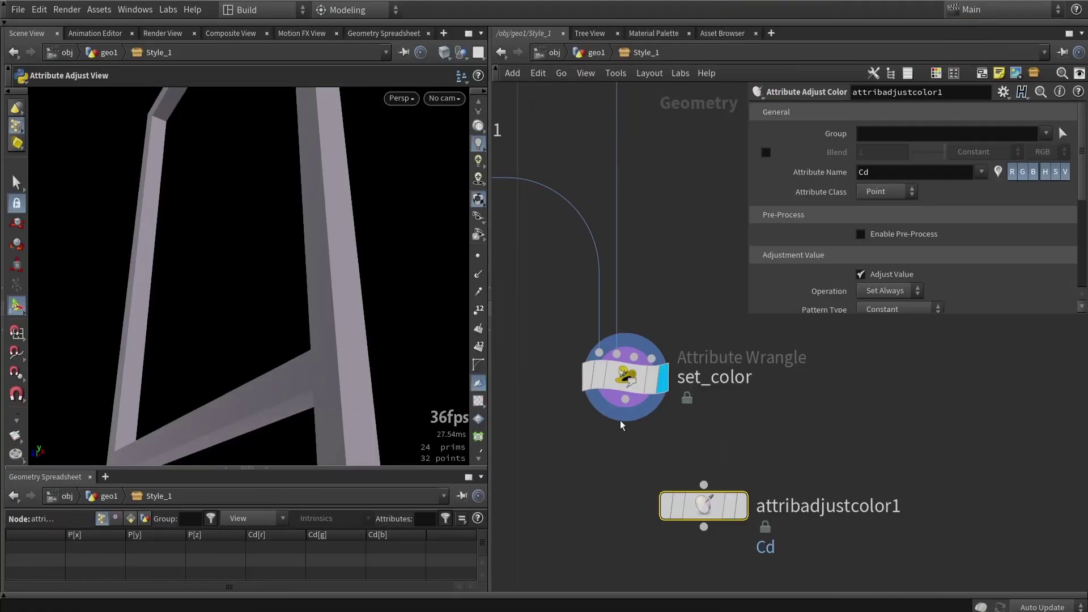
scroll(857, 185, "down", 5)
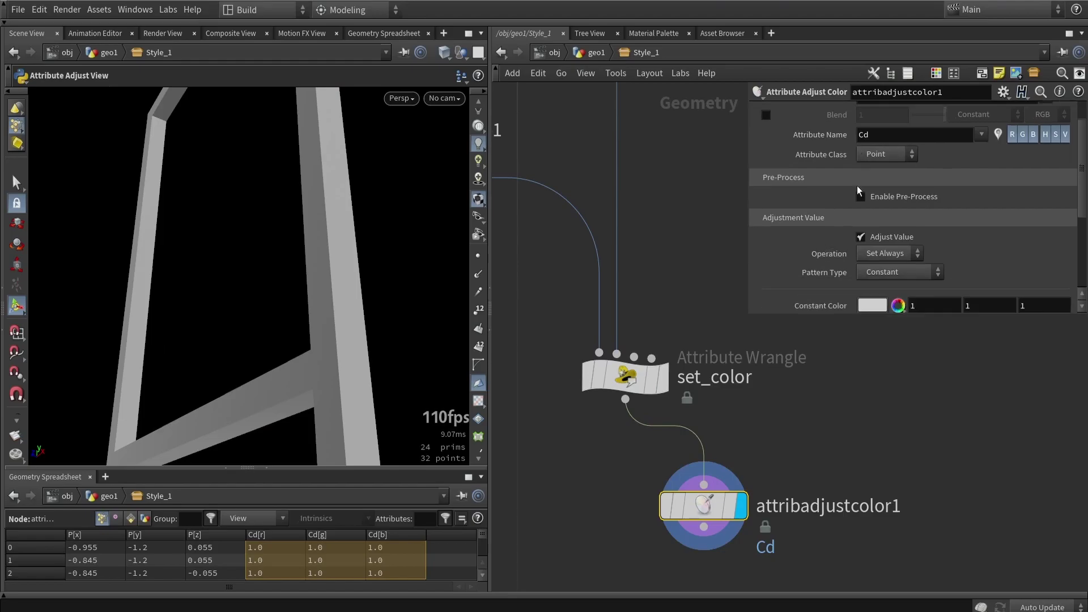
Enable colour correction on the Attribute Adjust Color node, set its saturation to 3.27, and disable Adjust Value
left_click(870, 199)
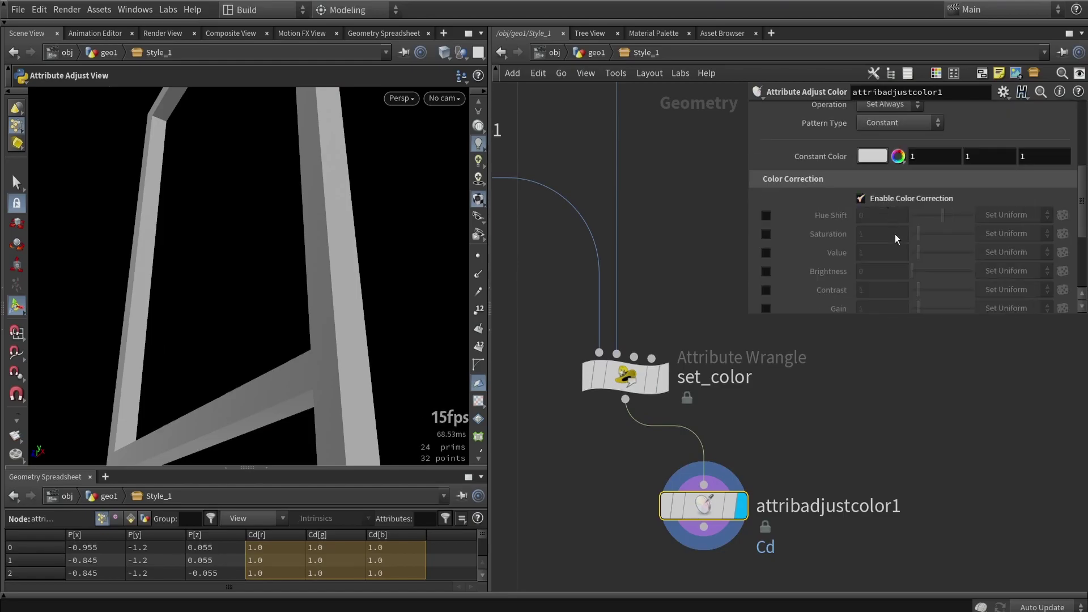
left_click(765, 233)
mouse_move(918, 234)
left_mouse_down()
mouse_move(984, 235)
mouse_move(928, 234)
mouse_move(919, 237)
mouse_move(961, 237)
mouse_move(912, 247)
mouse_move(931, 238)
left_mouse_up()
scroll(880, 196, "up", 3)
left_click(879, 200)
scroll(879, 244, "down", 1)
Compare the frame with attribadjustcolor1 bypassed and active, and delete that node
left_click(667, 507)
left_click(666, 507)
left_click(666, 507)
left_click(666, 513)
left_click(667, 513)
left_click(667, 513)
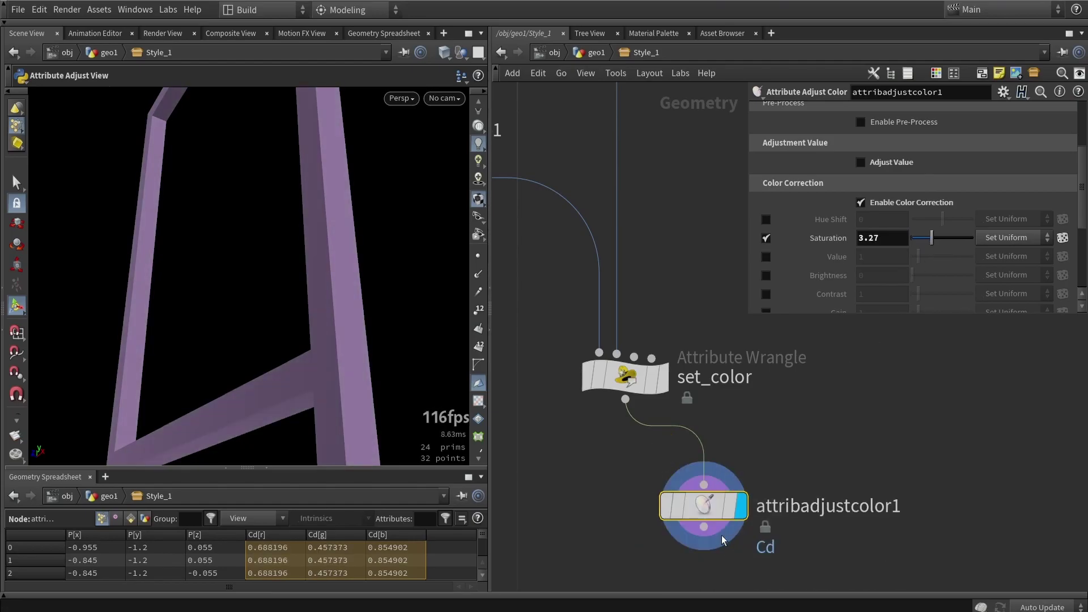
key("Delete")
scroll(709, 513, "down", 5)
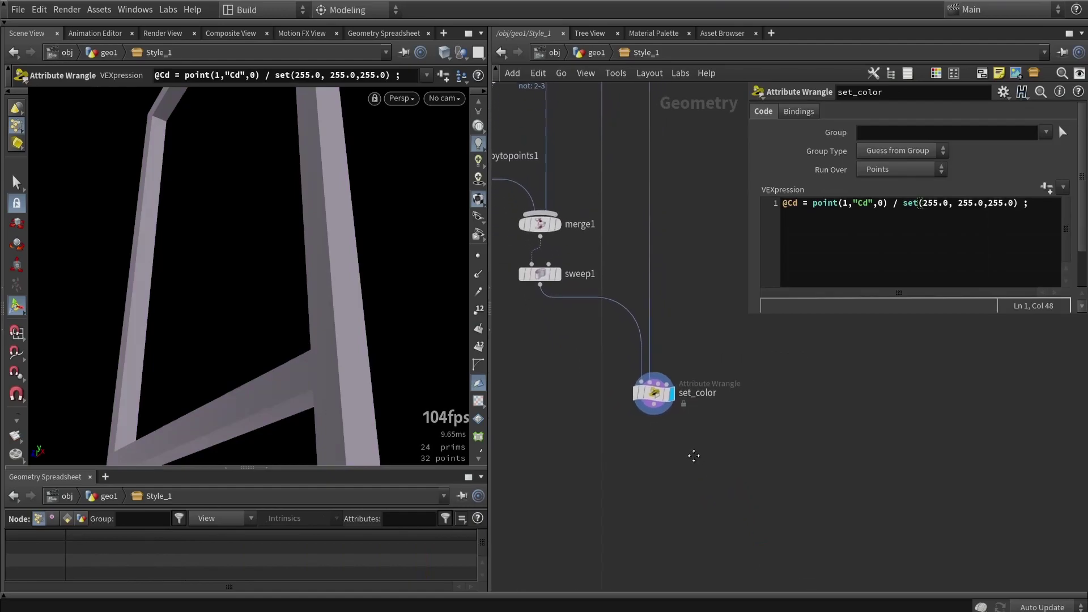
scroll(635, 396, "down", 3)
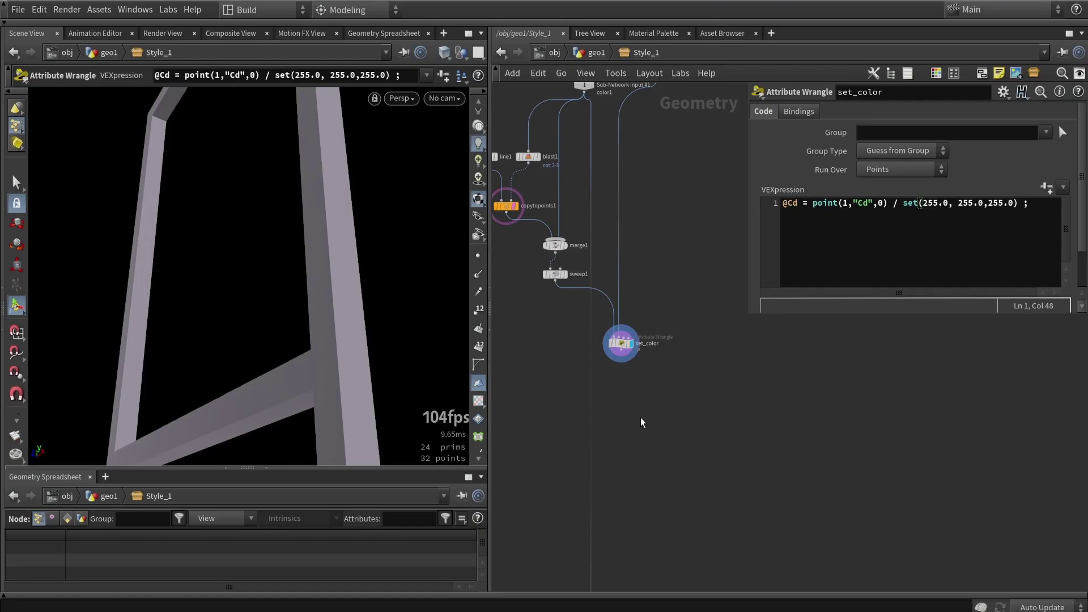
Add a Group node after set_color, display it, and name its primitive group Wood
scroll(618, 353, "up", 5)
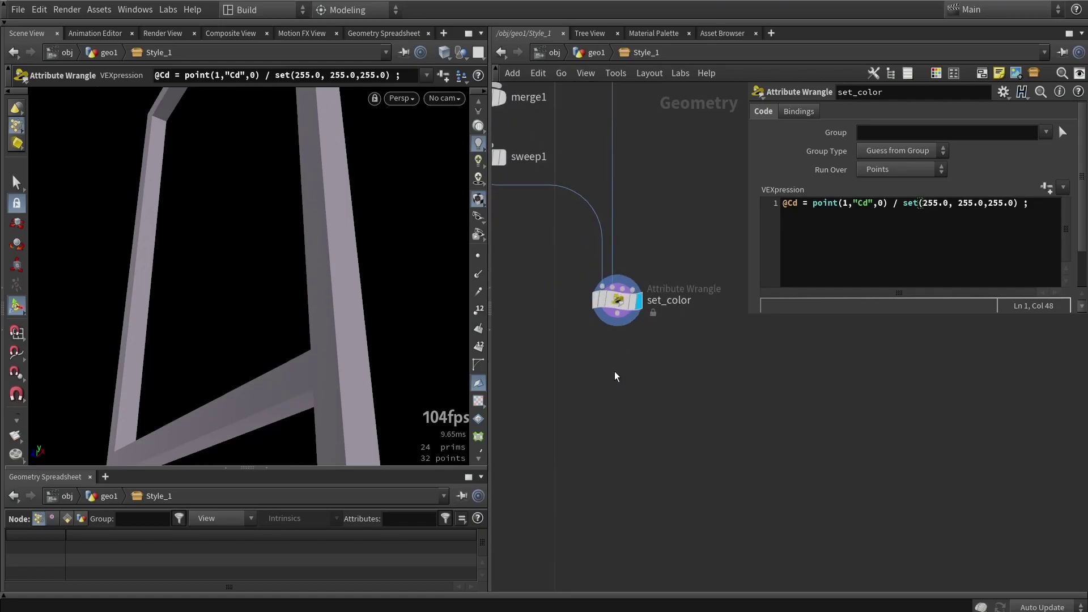
key("Tab")
type("group")
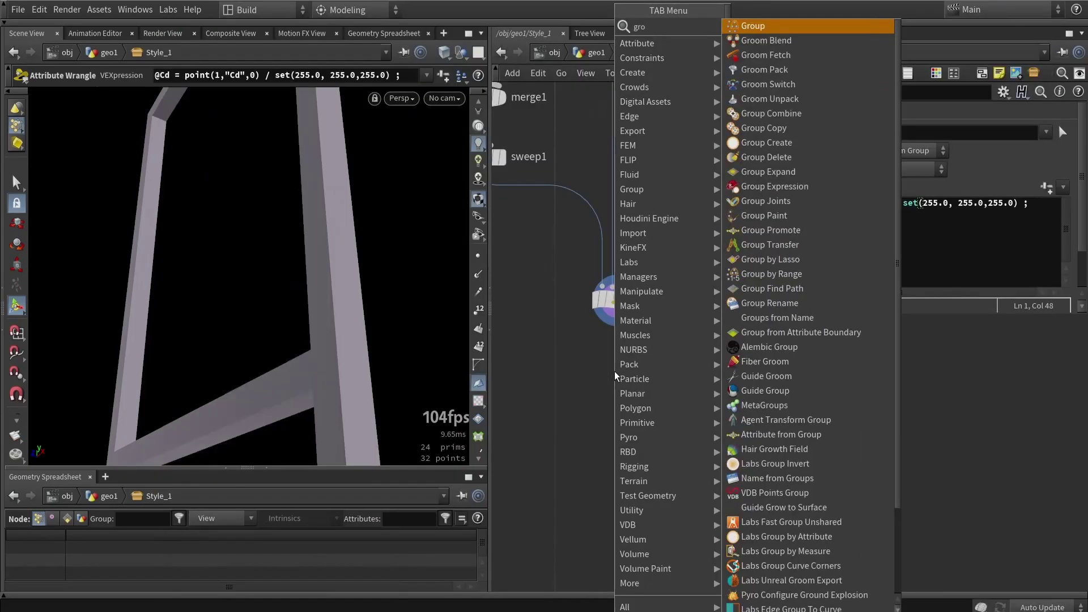
key("Return")
left_click(614, 372)
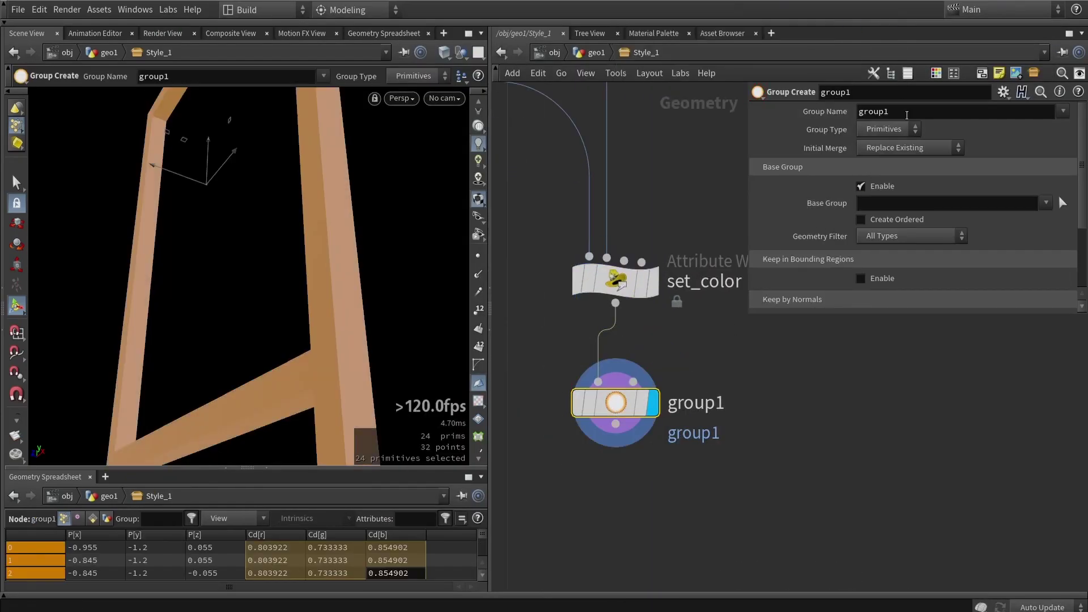
left_click(832, 116)
type("Wood")
key("Return")
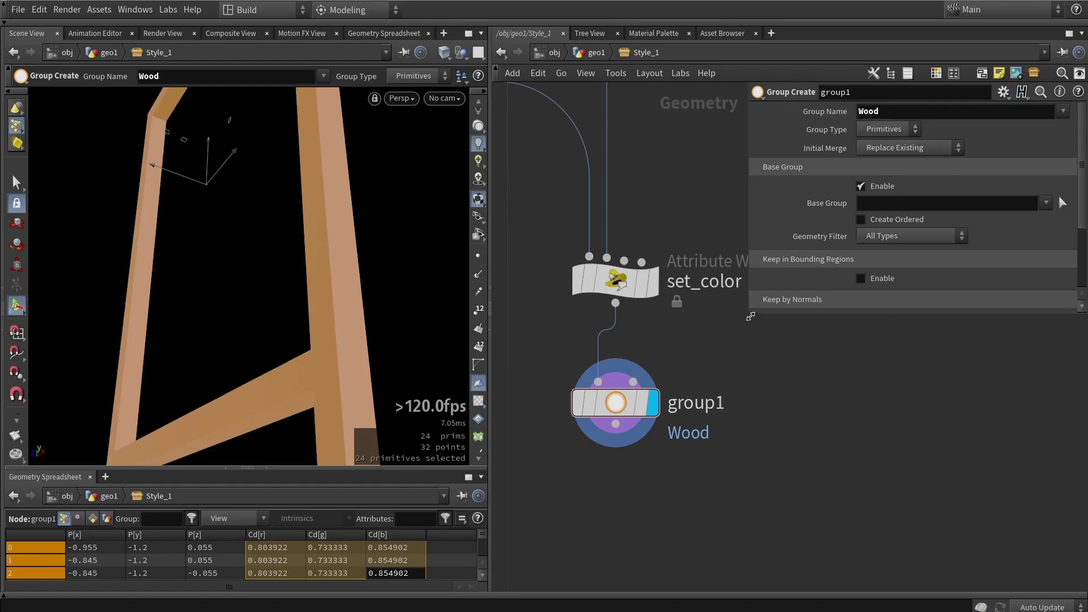
Reroute the long downward wire so it comes from group1 instead of Sub-Network Input #1, and inspect the whole frame
scroll(652, 314, "down", 2)
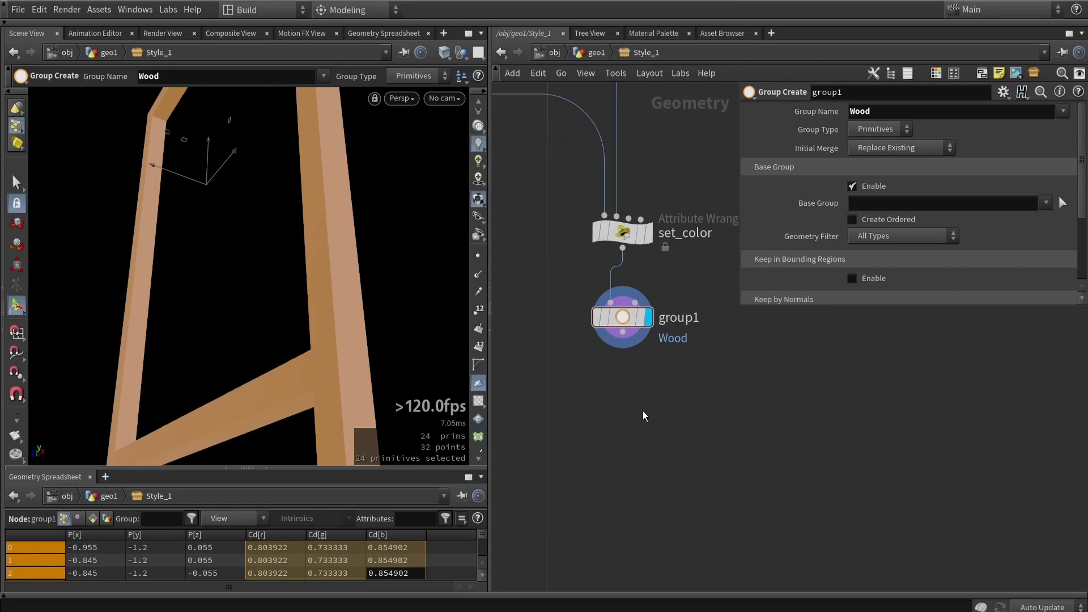
scroll(645, 416, "down", 3)
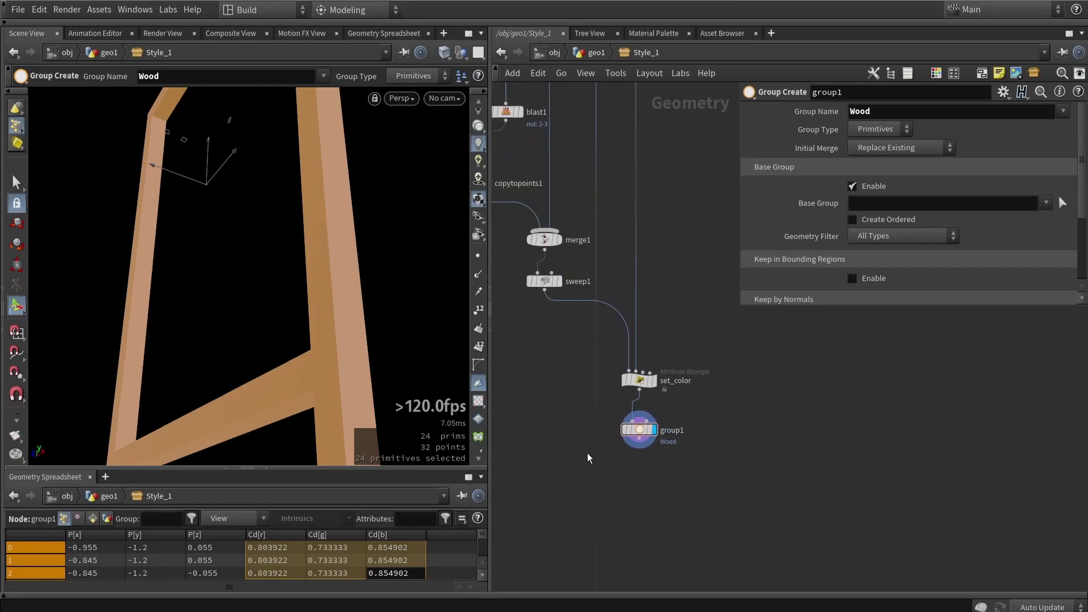
scroll(646, 466, "down", 3)
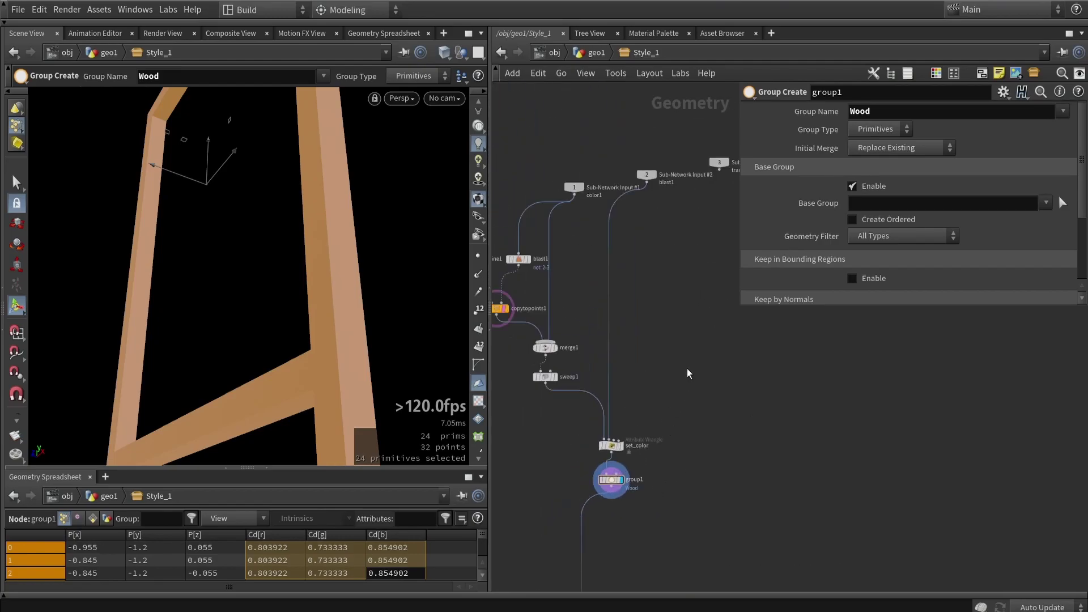
scroll(688, 372, "down", 2)
key("Escape")
scroll(277, 238, "down", 5)
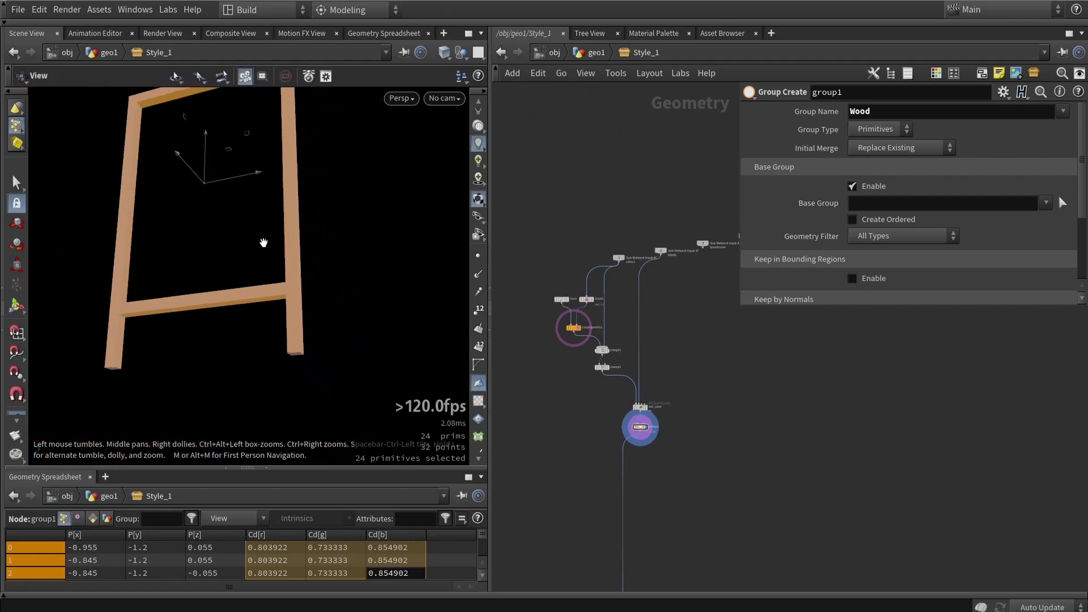
Add a Merge node after group1 and wire Sub-Network Input #1 into it as a second input
left_click_drag(277, 238, 294, 283)
key("Return")
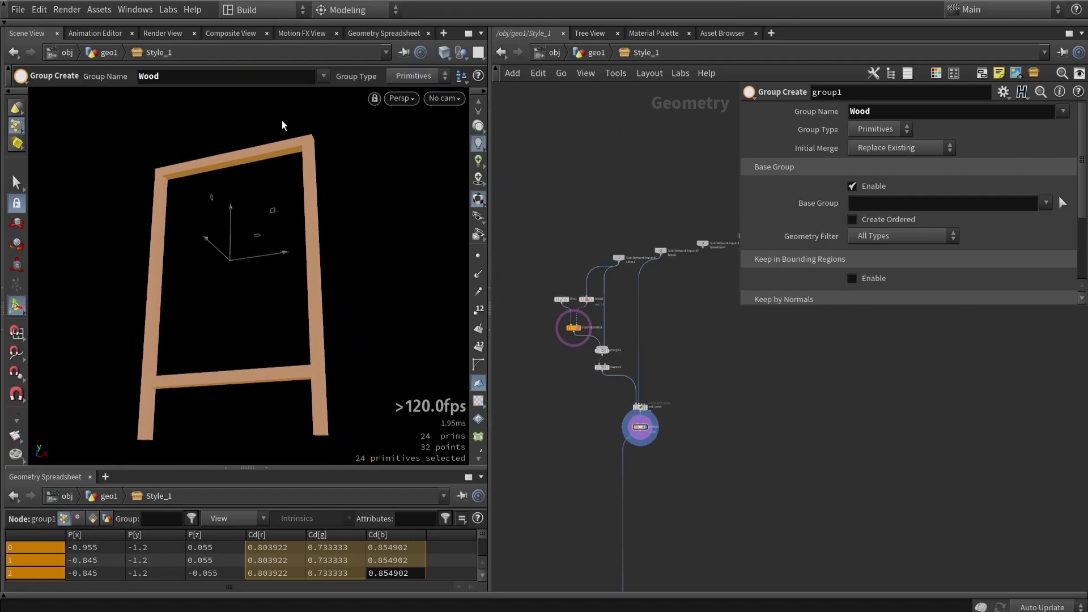
scroll(680, 389, "up", 3)
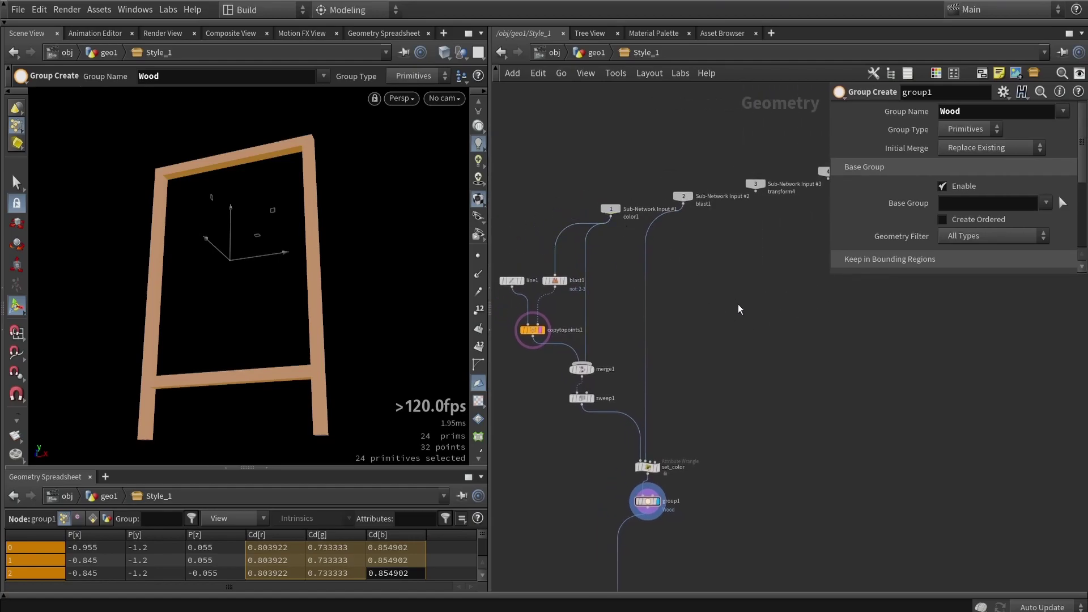
key("Tab")
type("me")
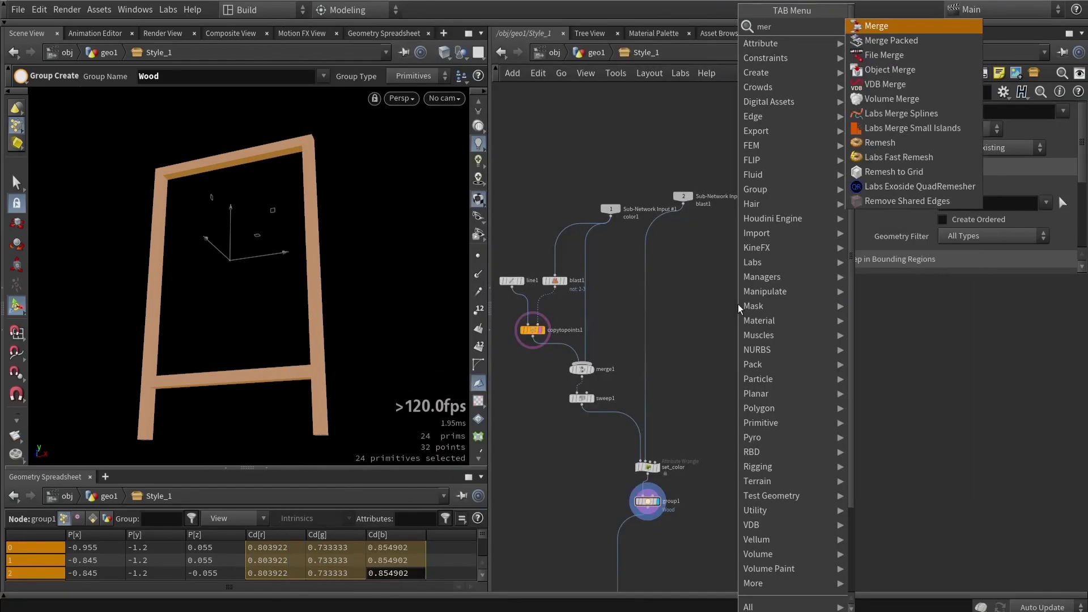
key("Return")
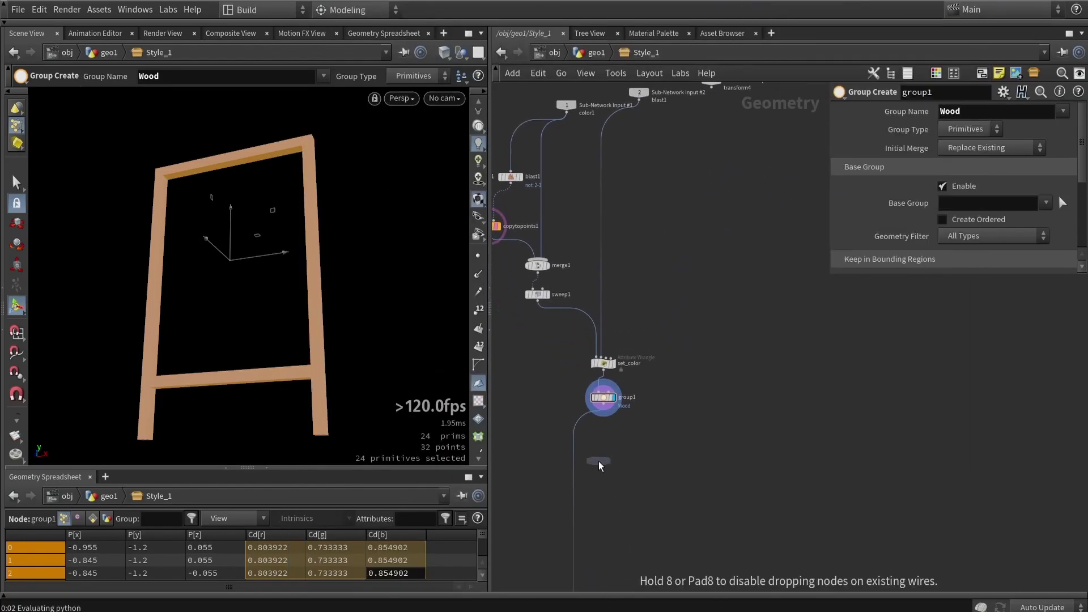
left_click(598, 461)
left_click_drag(598, 461, 679, 466)
left_click_drag(567, 113, 676, 458)
scroll(692, 471, "up", 3)
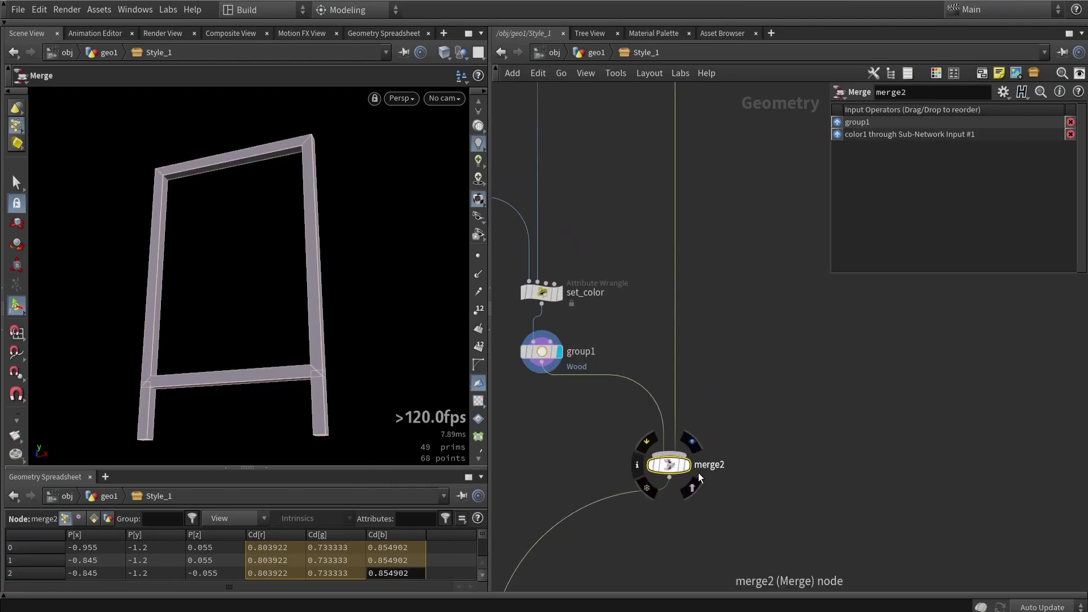
Display merge2 and inspect the frame together with the board from the side
key("Escape")
left_click_drag(193, 236, 226, 262)
right_click_drag(226, 262, 345, 250)
left_click_drag(345, 250, 427, 250)
scroll(707, 499, "down", 4)
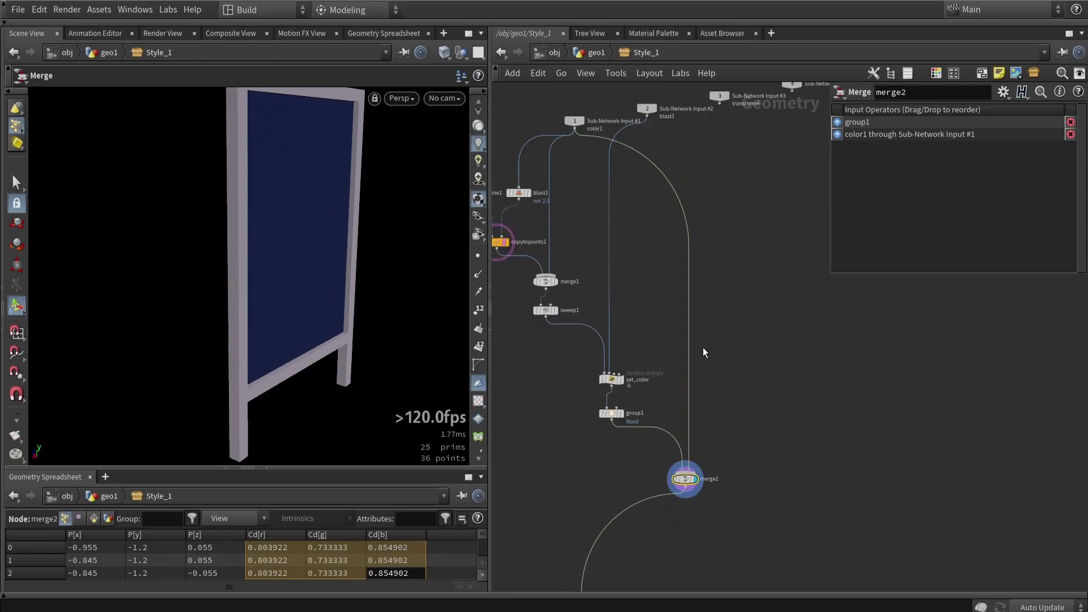
Add a Reverse node, rewire Sub-Network Input #1 from merge2 into it, and display the Reverse result
key("Tab")
type("reverse")
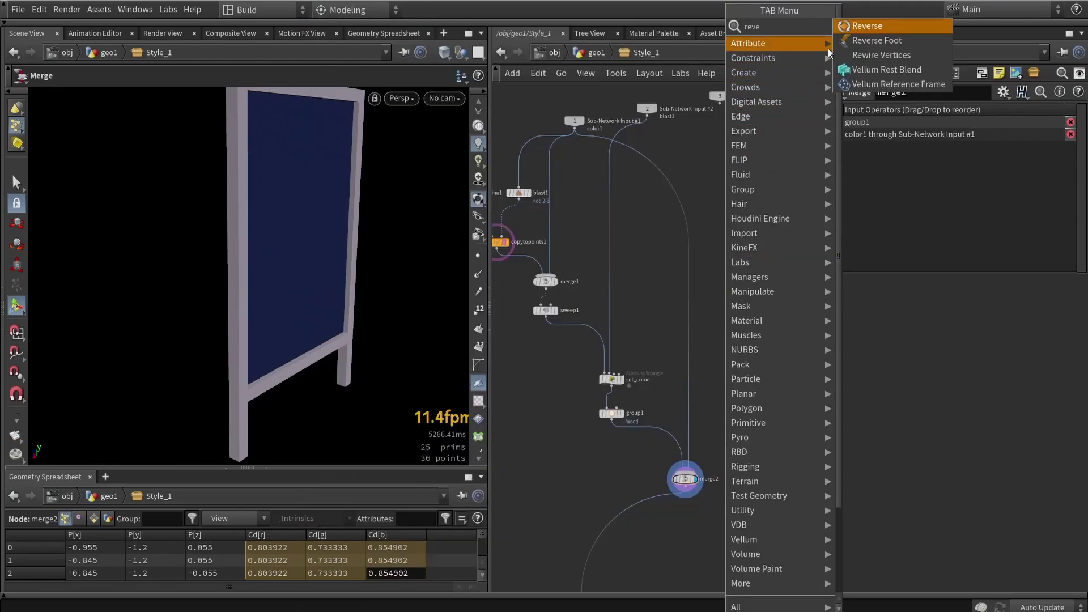
key("Return")
left_click(725, 291)
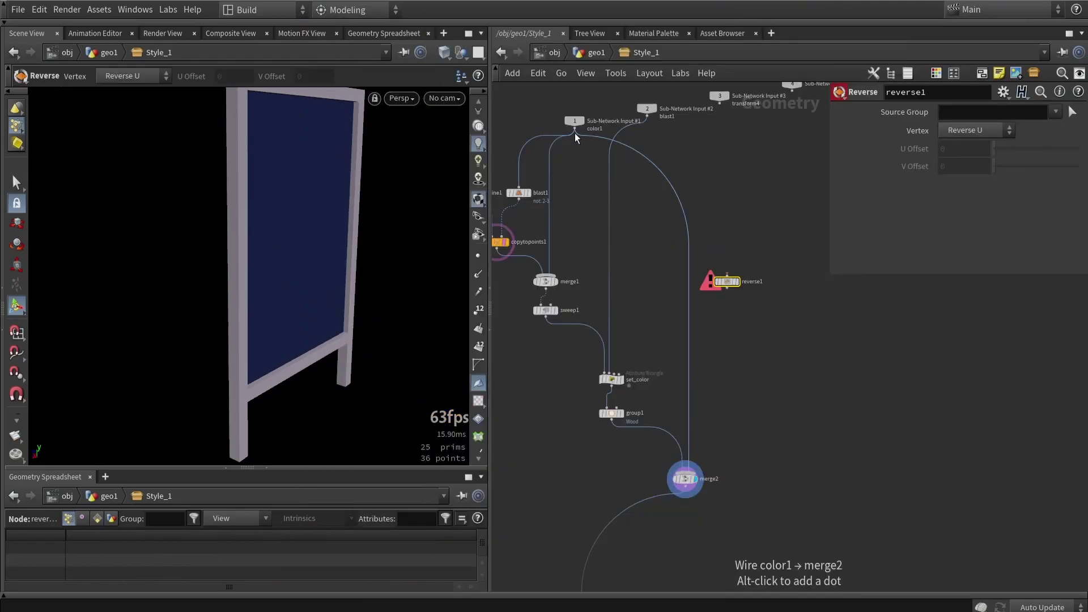
left_click(636, 147)
key("Escape")
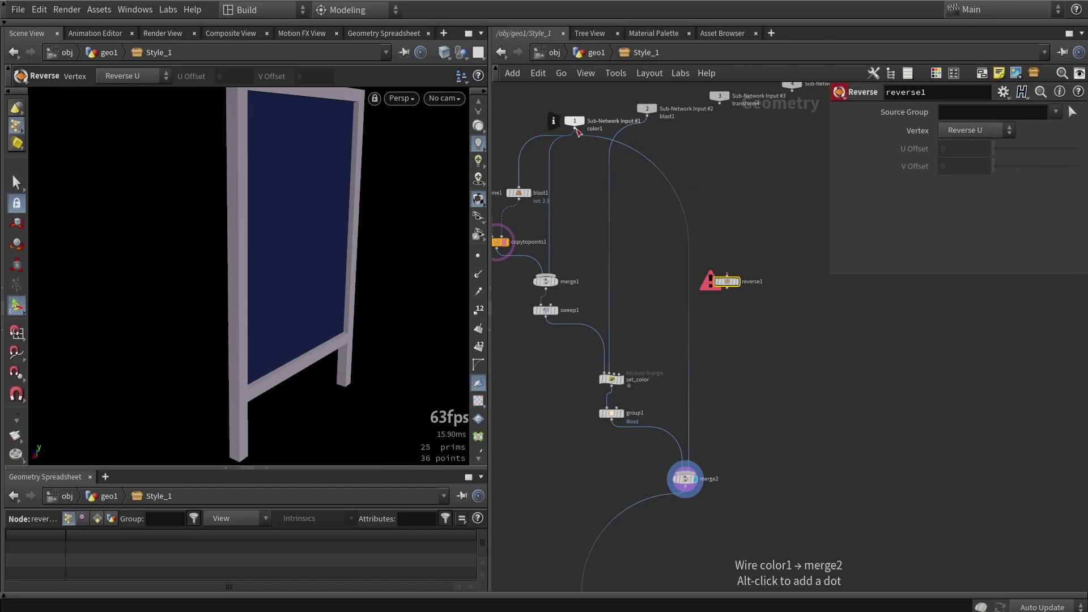
left_click(598, 140)
left_click(727, 275)
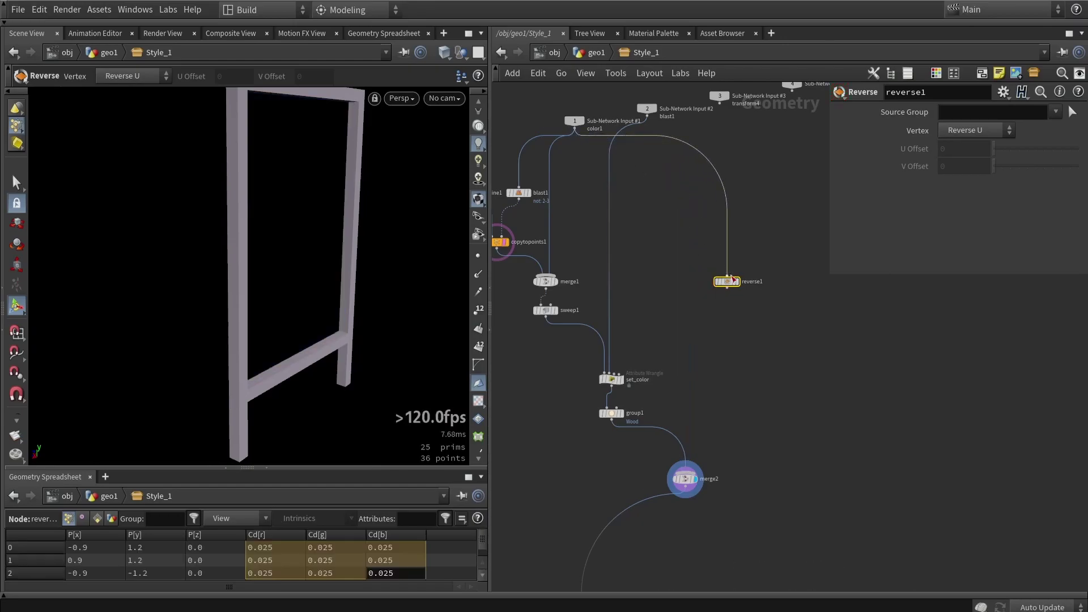
left_click(735, 283)
left_click_drag(735, 286, 732, 309)
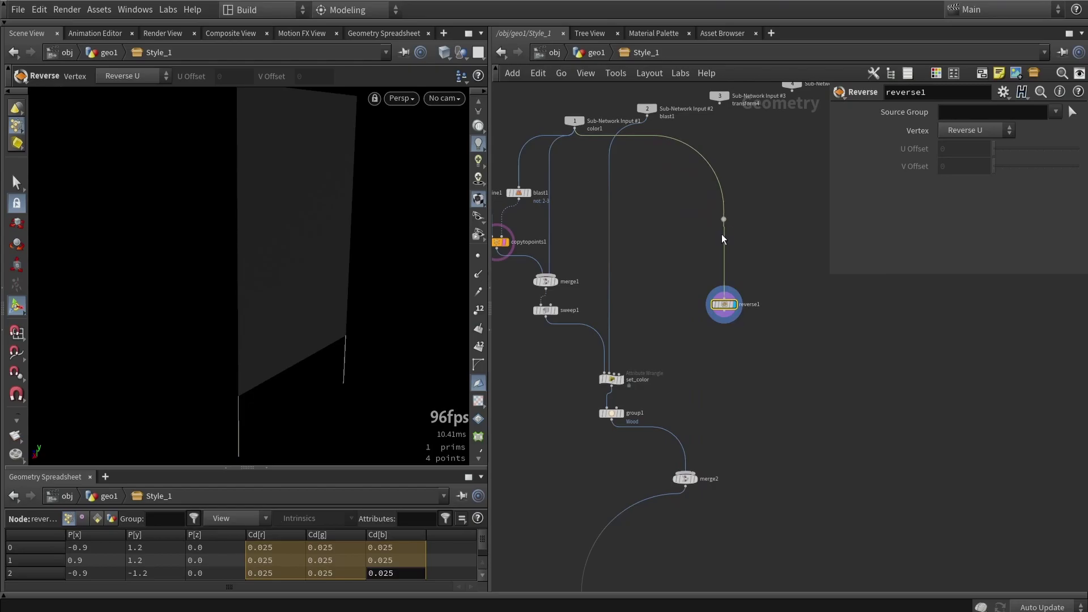
Branch a wire from the dot above reverse1 to merge2, and move reverse1 off to the side
left_click(724, 221)
left_click(685, 471)
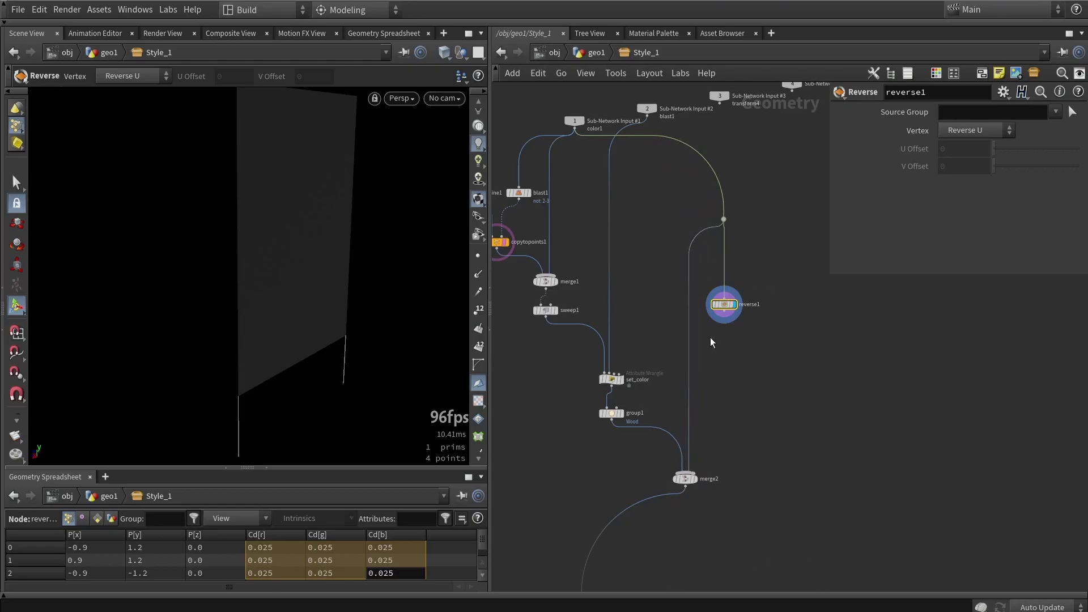
left_click_drag(728, 306, 743, 274)
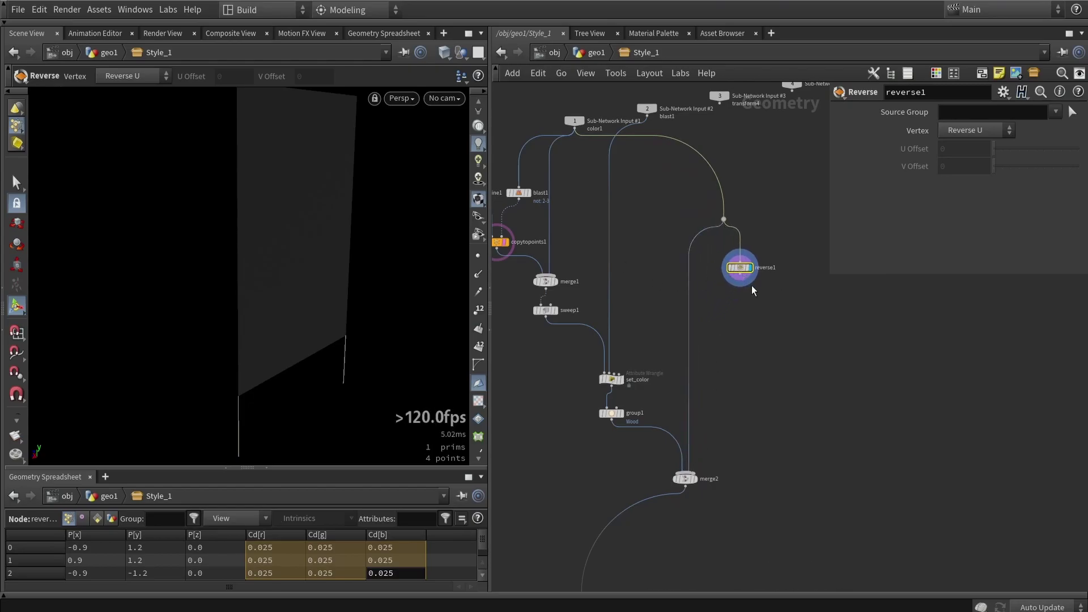
Add a Peak node after reverse1 and display it
key("Tab")
left_click(753, 290)
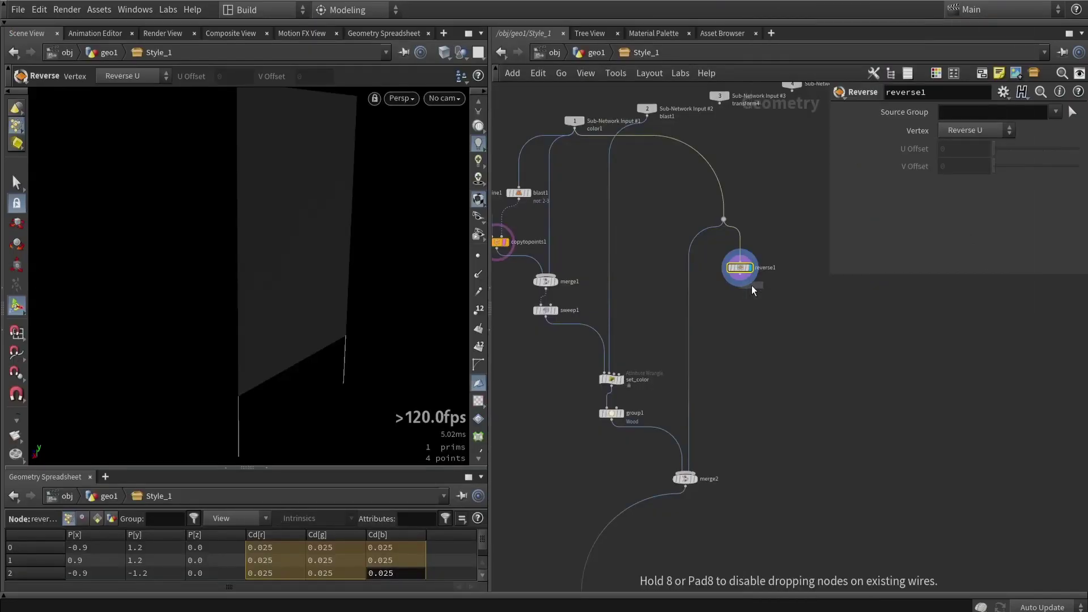
left_click(752, 290)
scroll(753, 288, "up", 5)
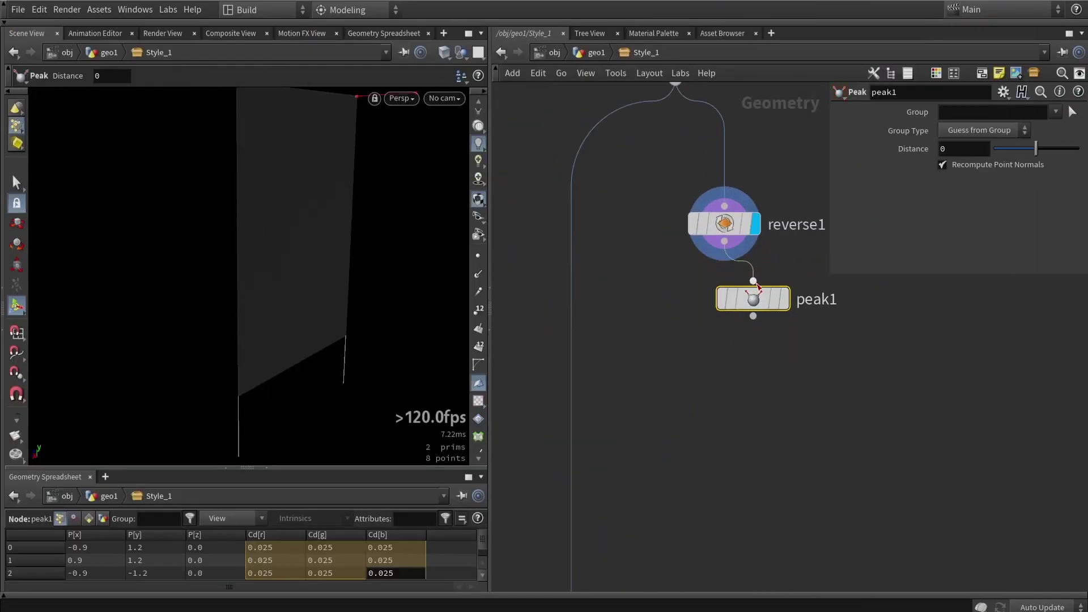
left_click(784, 298)
Set the Distance of peak1 to 0.1
mouse_move(348, 118)
left_mouse_down()
mouse_move(389, 120)
mouse_move(359, 126)
left_mouse_up()
key("ctrl+z")
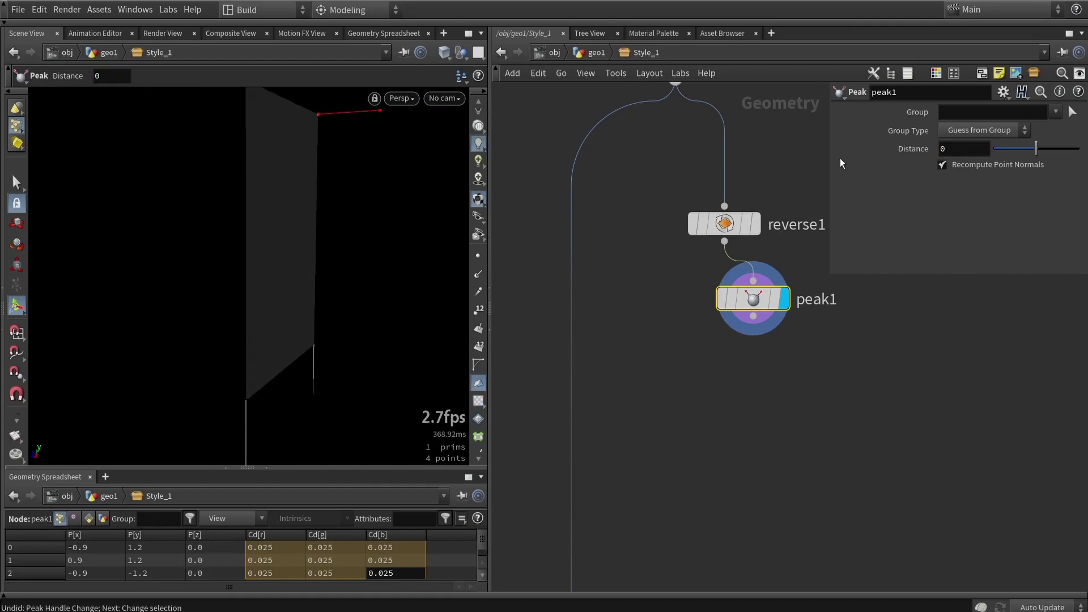
left_click(973, 150)
type("0.1")
key("Return")
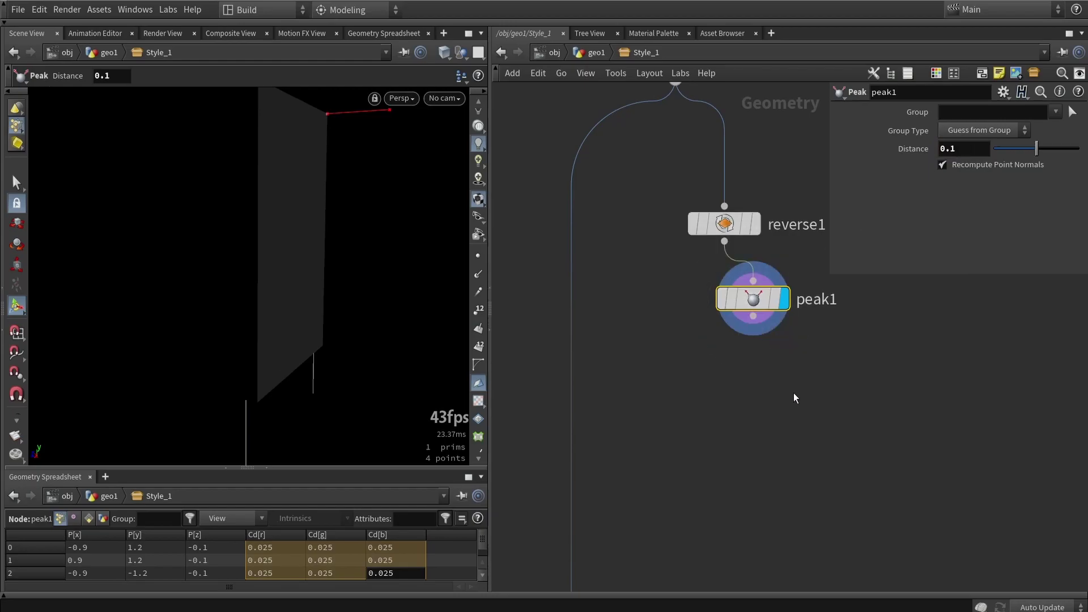
Add a Merge node below peak1 that combines the dot's original surface with the peak1 output
scroll(815, 430, "down", 3)
key("Tab")
type("merge")
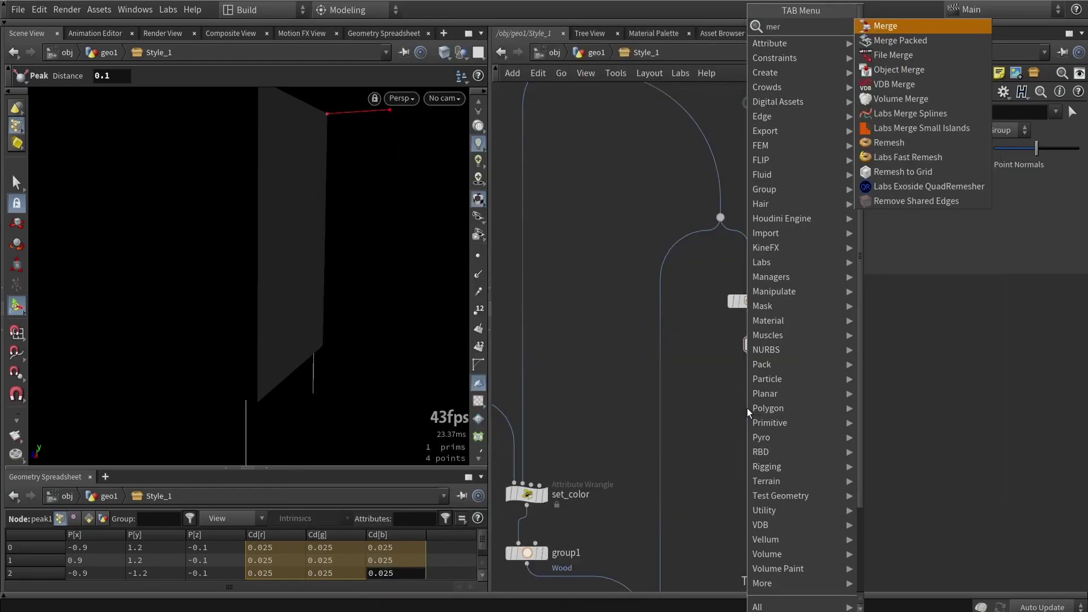
key("Return")
left_click(726, 407)
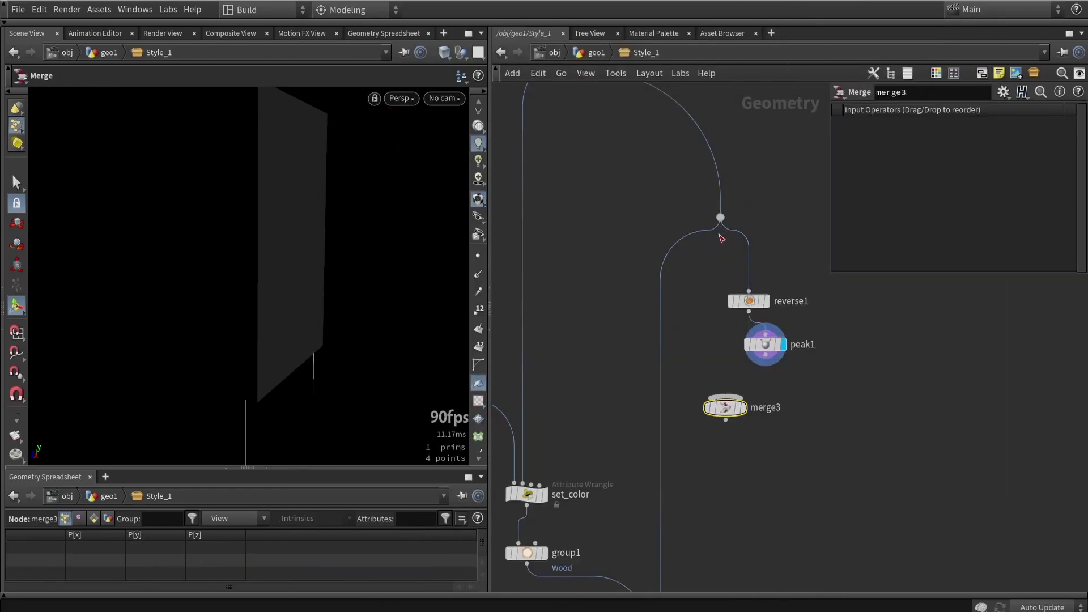
left_click_drag(720, 223, 726, 397)
left_click_drag(765, 358, 726, 397)
Feed merge3 into merge2 in place of the direct dot wire, display merge2, and inspect the board's backing
middle_click_drag(663, 425, 642, 282)
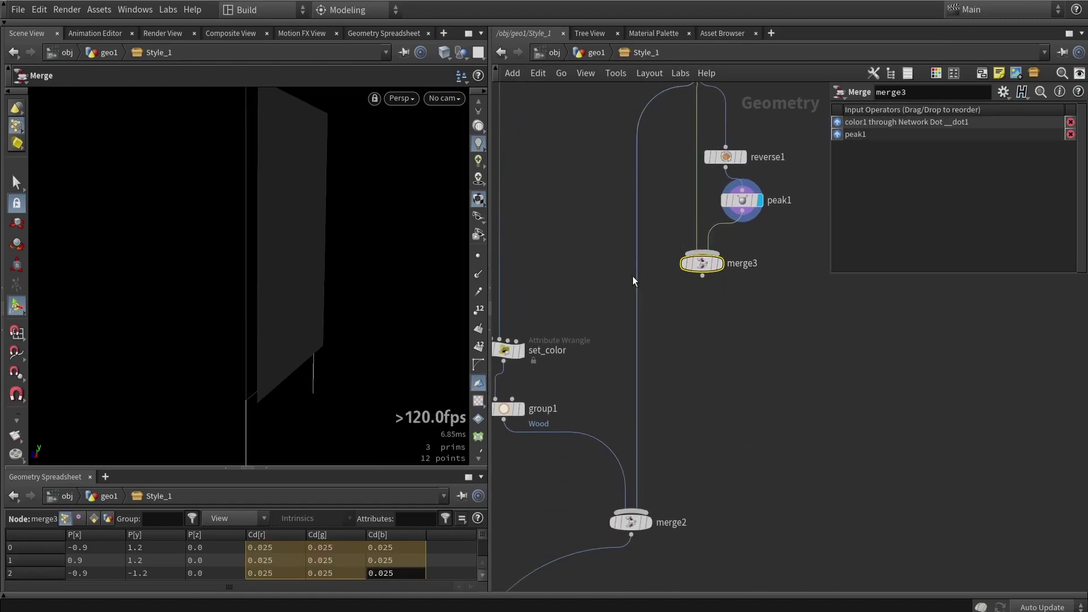
left_click_drag(702, 276, 630, 512)
left_click(648, 522)
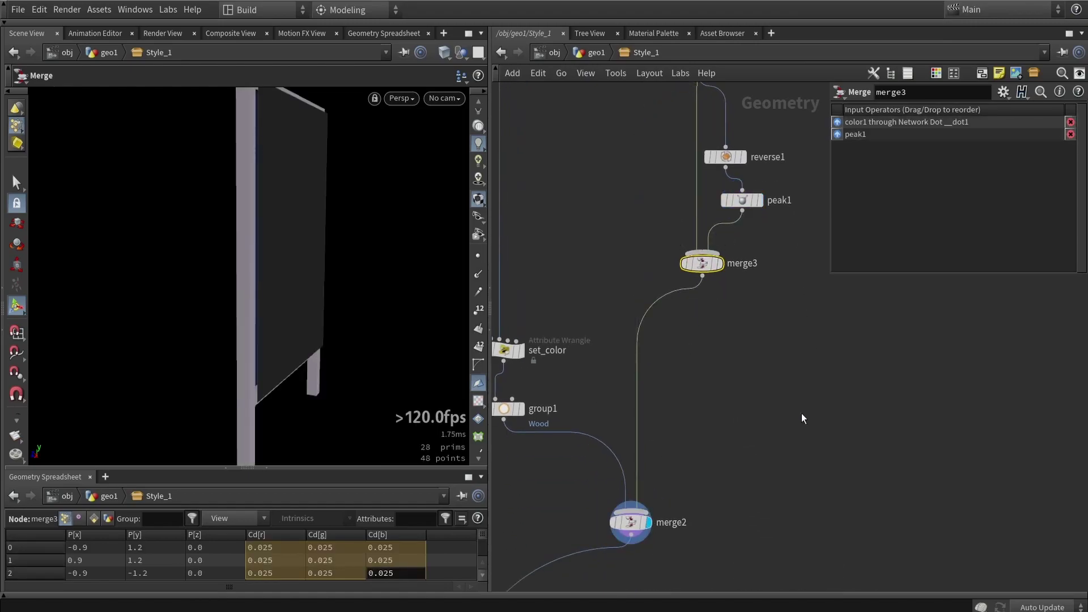
key("Escape")
scroll(270, 291, "up", 2)
left_click_drag(270, 291, 420, 219)
Reduce the Distance of peak1 to 0.01 and check the gap between the two board faces
left_click(743, 200)
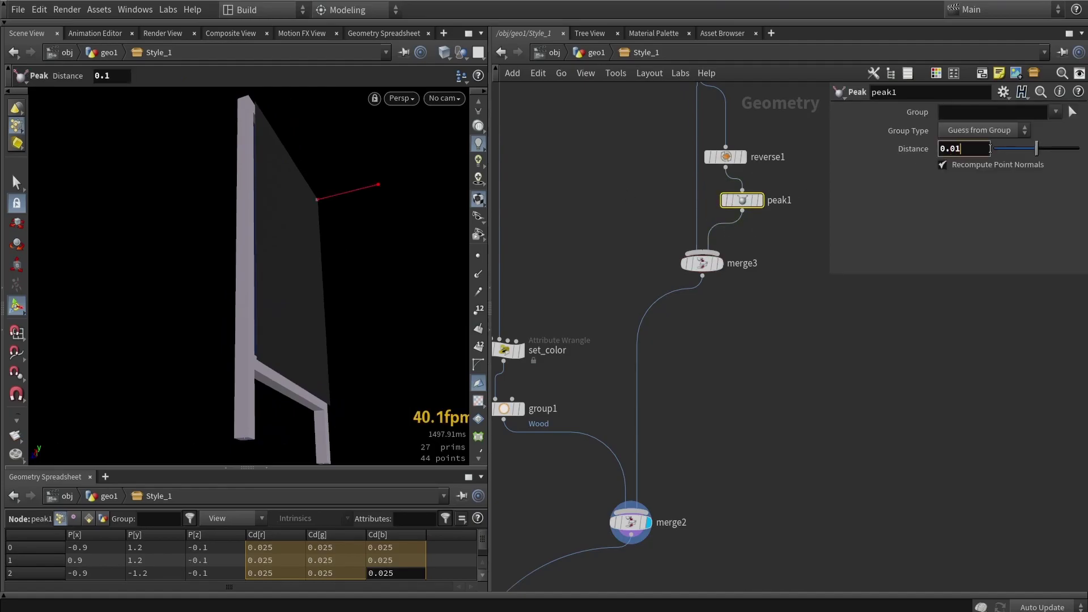
type("0.01")
key("Return")
key("Escape")
left_click_drag(340, 259, 454, 281)
key("Return")
Tidy the board branch by aligning peak1 under reverse1 and merge3 under the dot
scroll(708, 284, "up", 3)
left_click_drag(724, 243, 742, 188)
left_click_drag(754, 316, 754, 251)
scroll(708, 340, "down", 4)
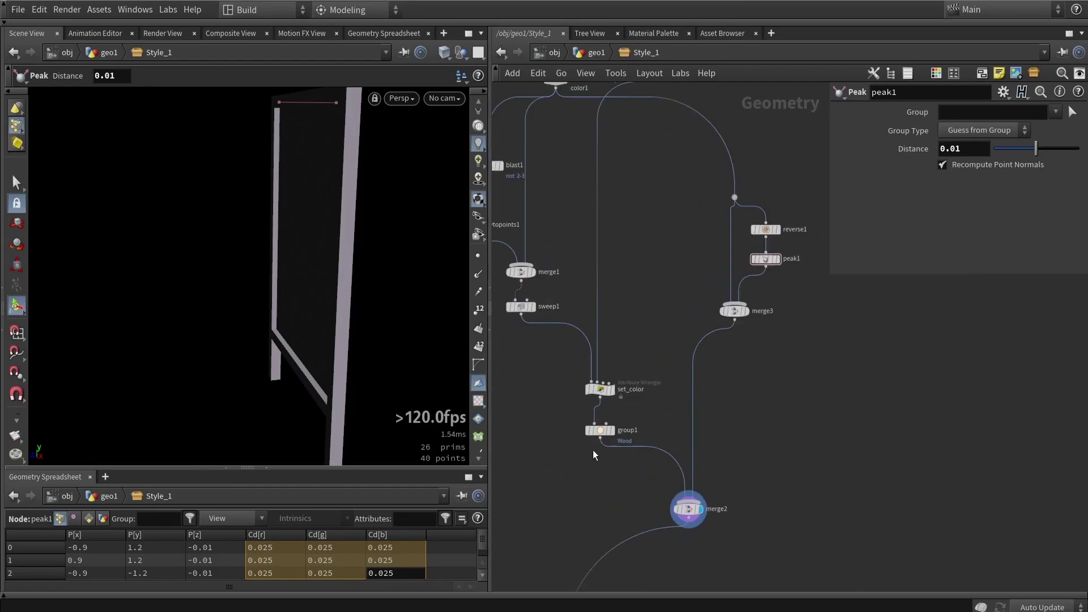
Duplicate the group1 node and insert the copy between merge3 and merge2
scroll(595, 434, "up", 4)
left_click(595, 432)
key("ctrl+c")
key("ctrl+v")
left_click_drag(791, 358, 797, 326)
Name the primitive group in group2 Board
left_click(914, 113)
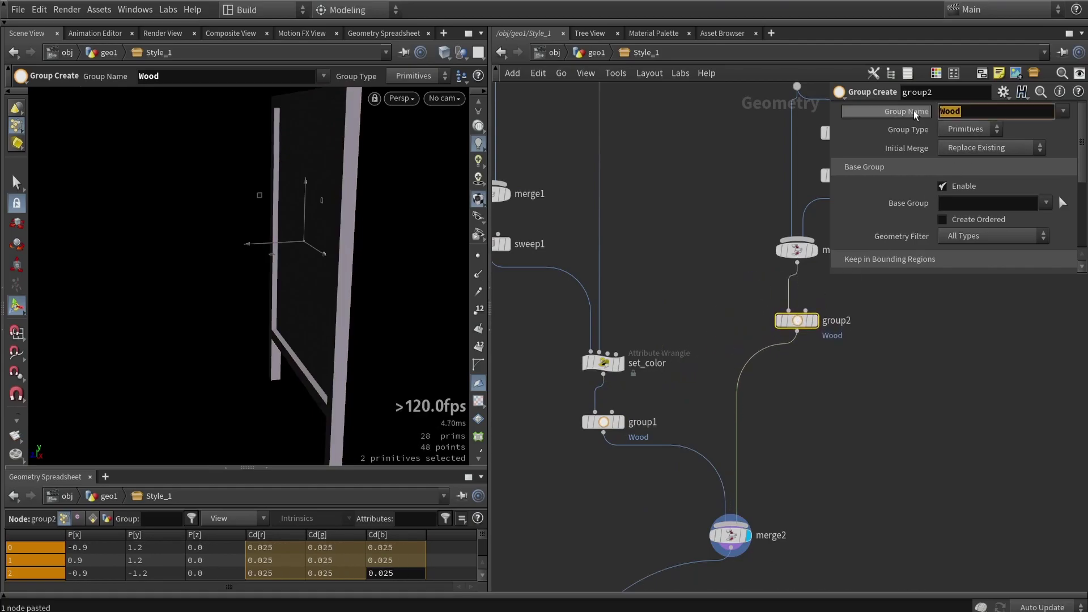
type("Boar")
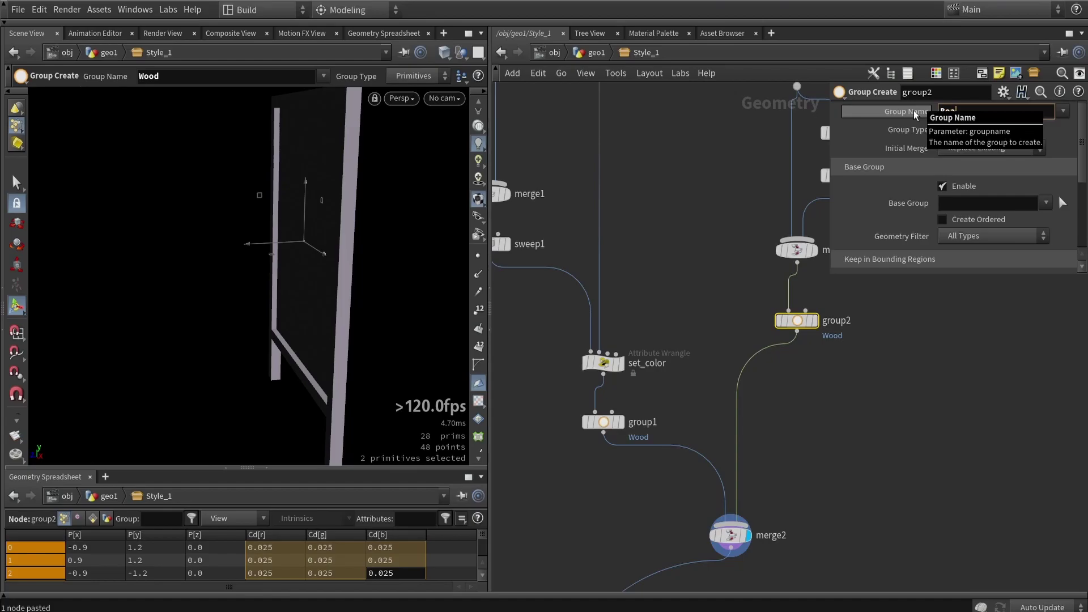
type("d")
key("Return")
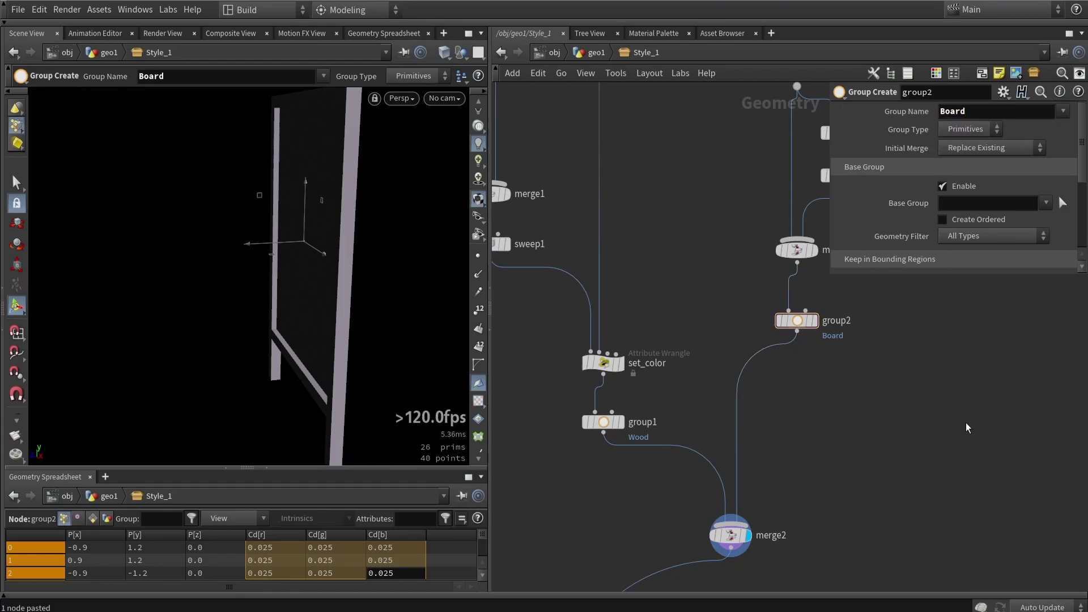
Move Sub-Network Input #2 down close to set_color and Sub-Network Input #3 down beside group2
middle_click_drag(901, 428, 738, 376)
scroll(649, 285, "down", 2)
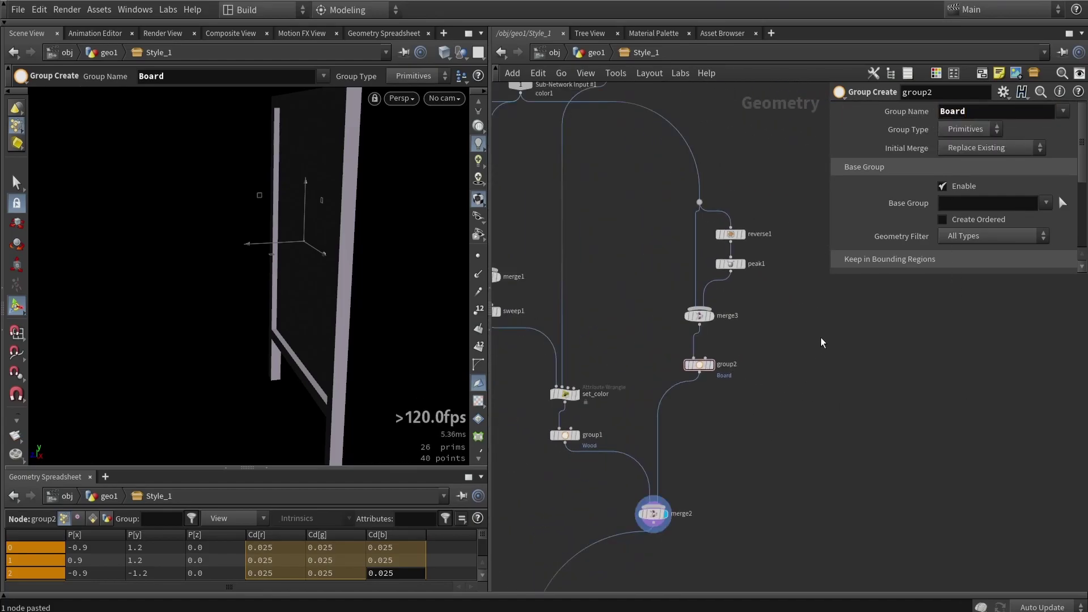
scroll(768, 357, "down", 2)
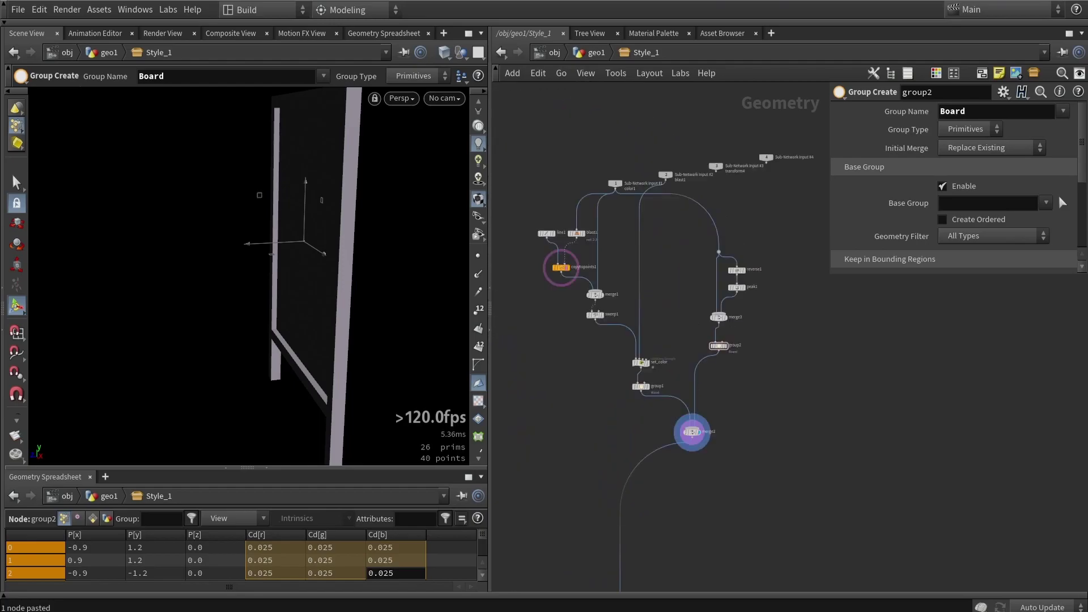
scroll(780, 384, "up", 3)
left_click_drag(616, 188, 621, 385)
middle_click_drag(685, 308, 615, 295)
left_click_drag(652, 161, 841, 473)
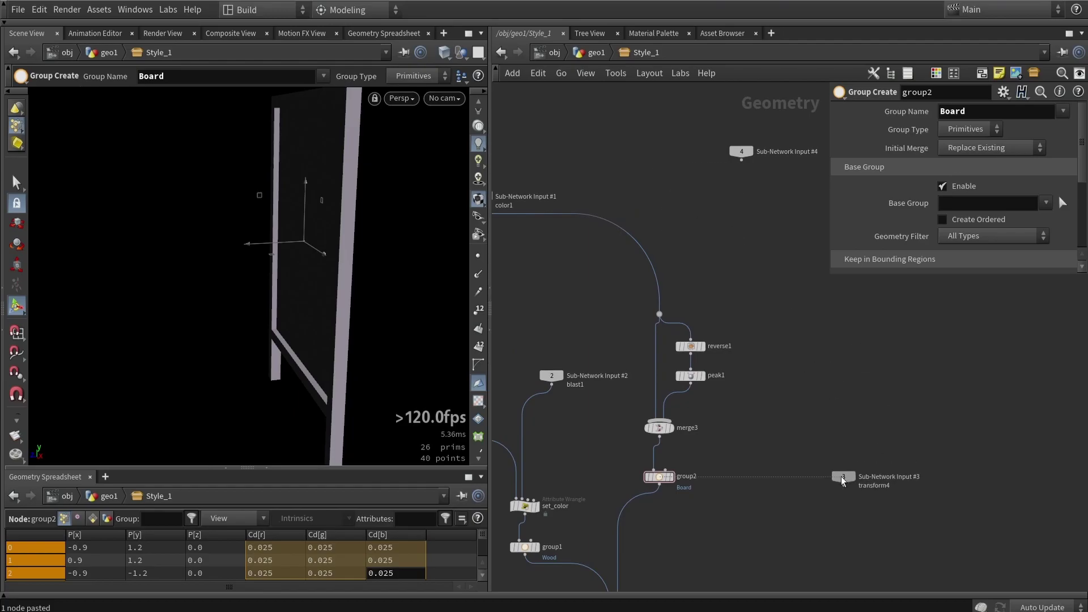
middle_click_drag(761, 475, 735, 309)
Duplicate group2 below Sub-Network Input #3, wire that input into the copy, and display it
middle_click_drag(723, 374, 750, 291)
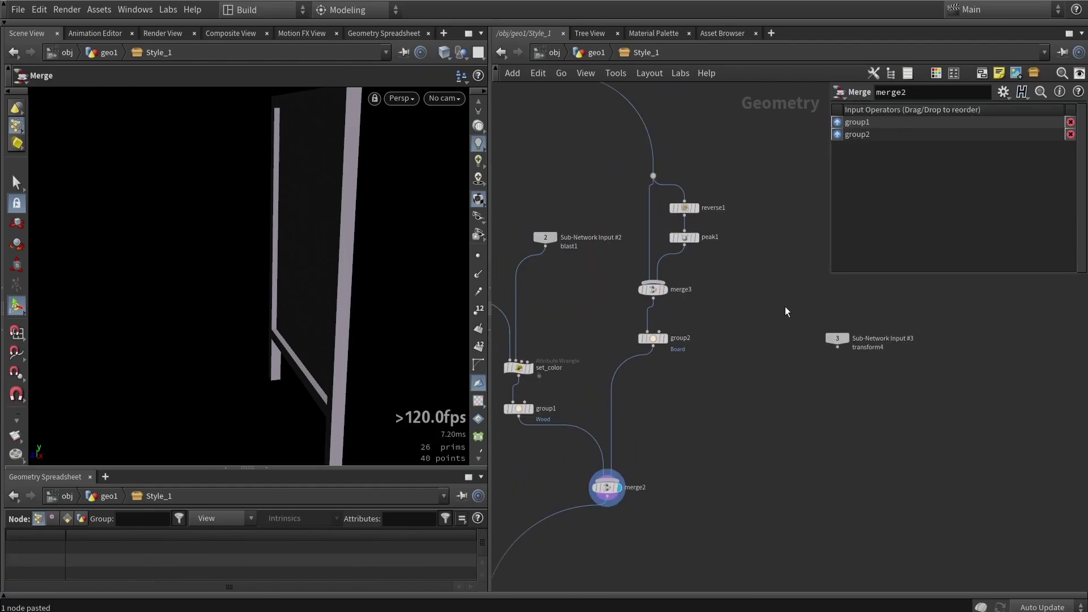
left_click_drag(657, 339, 831, 390, "alt")
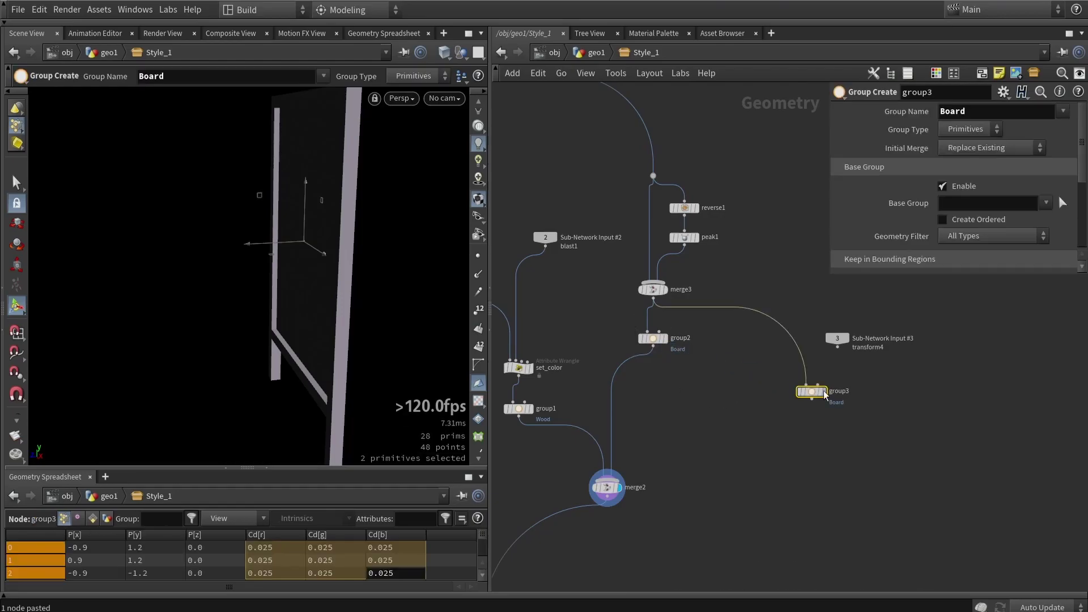
scroll(820, 391, "up", 3)
left_click(818, 408)
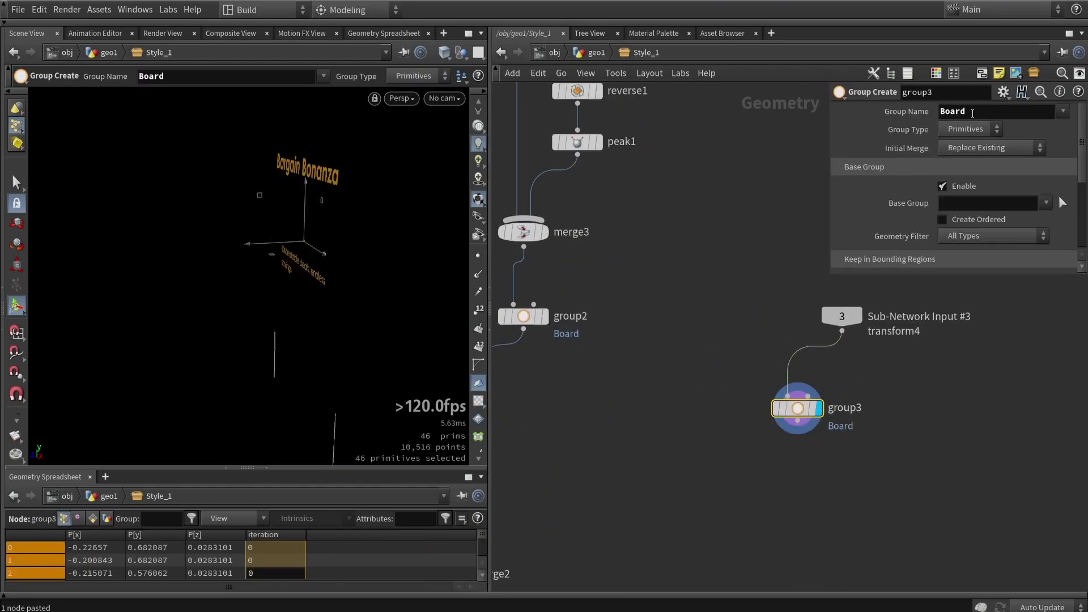
Name the primitive group in group3 Text
double_click(953, 111)
type("TEX")
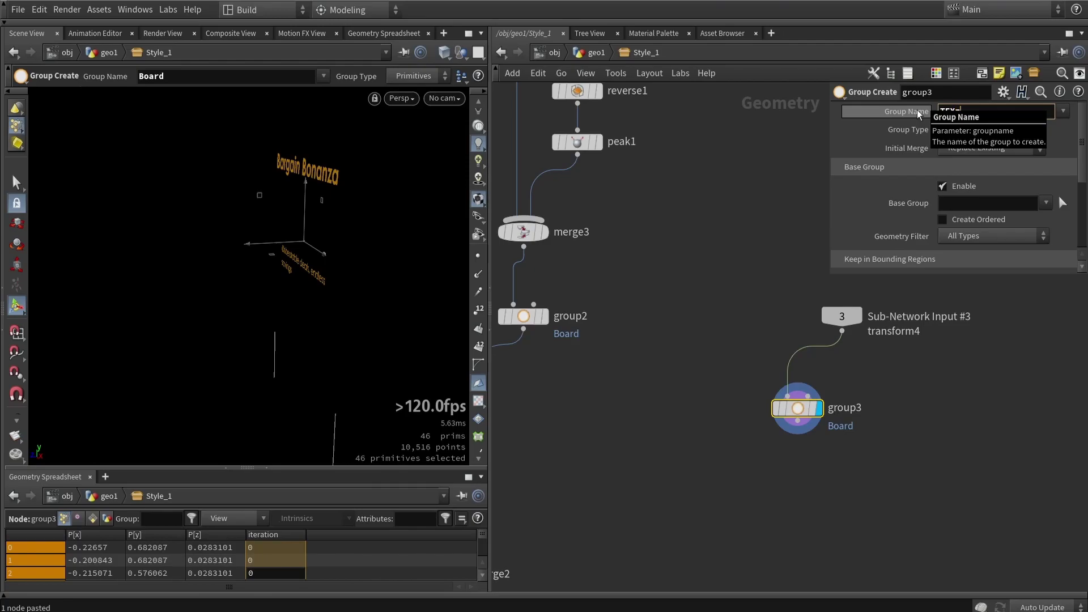
key("BackSpace")
key("BackSpace")
type("ext")
key("Return")
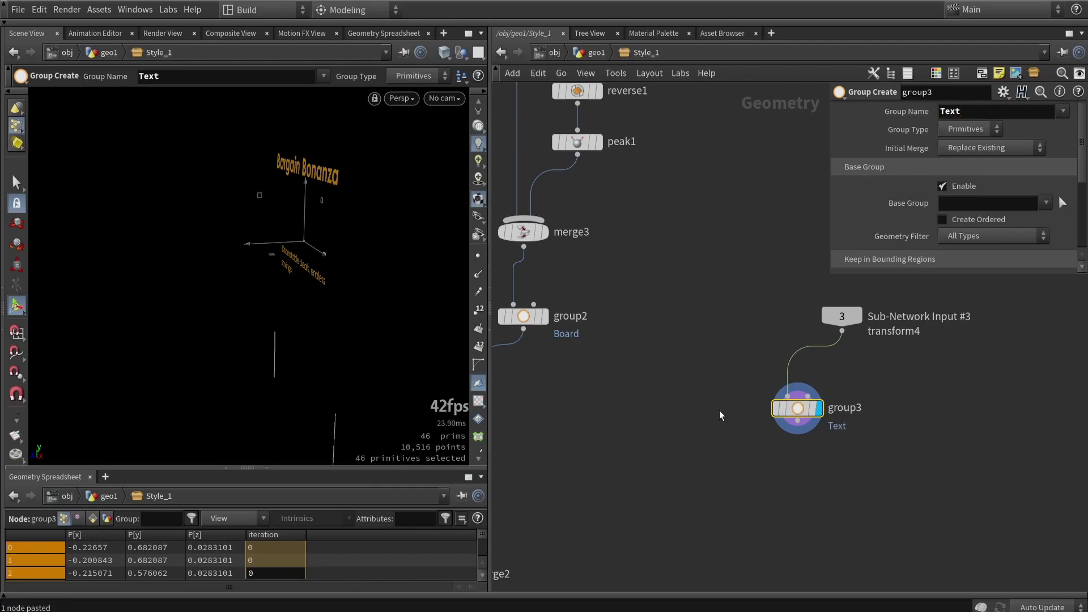
Connect group3 to merge2 as a third input and display merge2
scroll(919, 348, "down", 3)
left_click_drag(919, 369, 709, 473)
left_click(707, 473)
left_click(687, 470)
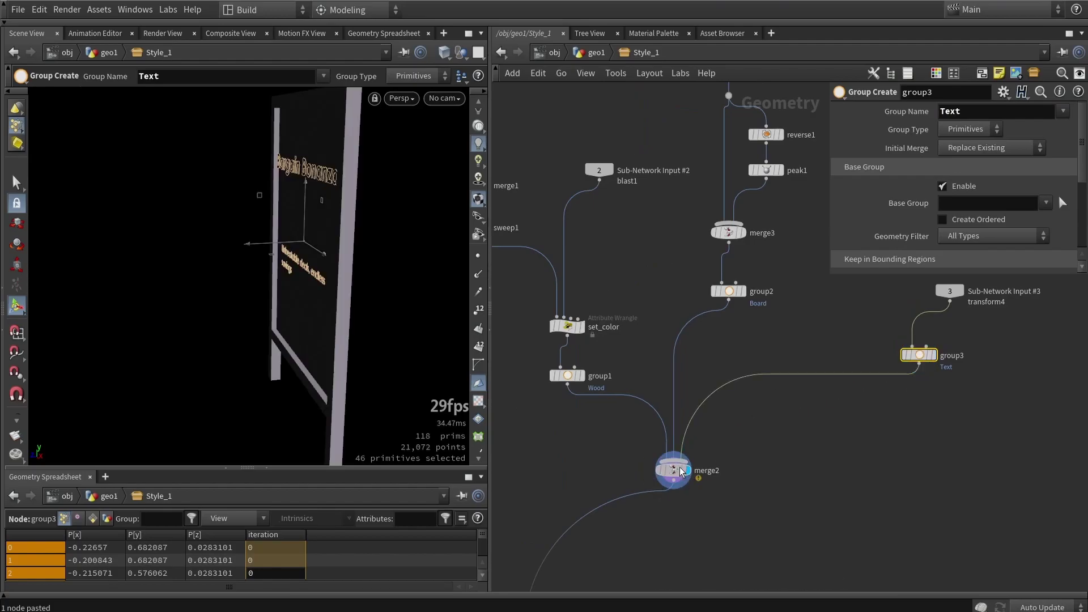
Return from the Style_1 subnetwork to the geo1 level and display the Style_1 node
key("space+h")
left_click_drag(342, 217, 397, 301)
scroll(305, 210, "up", 3)
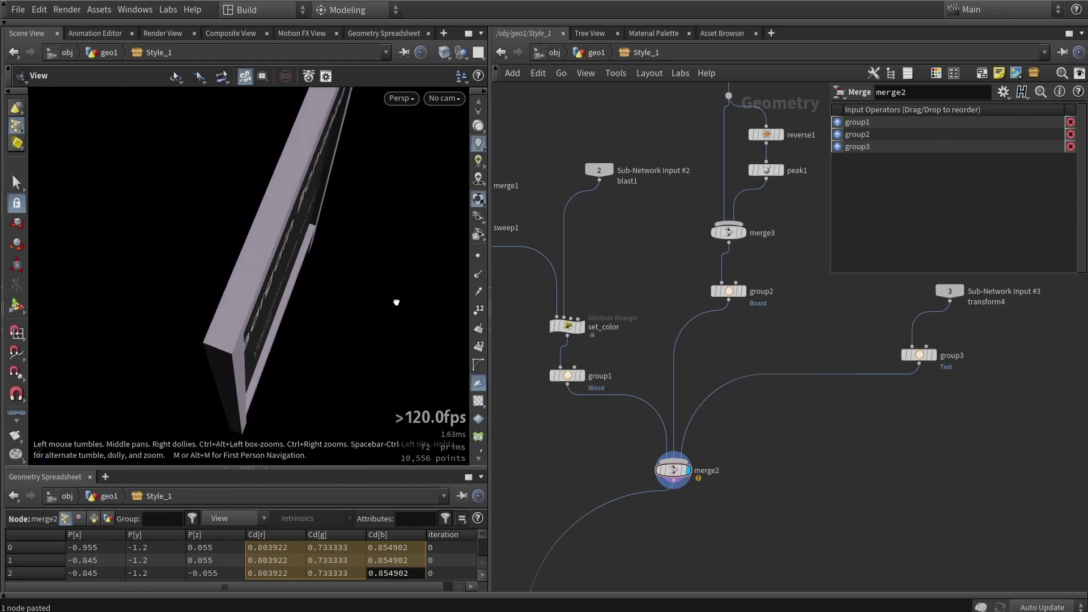
left_click_drag(279, 206, 269, 288)
scroll(714, 340, "down", 5)
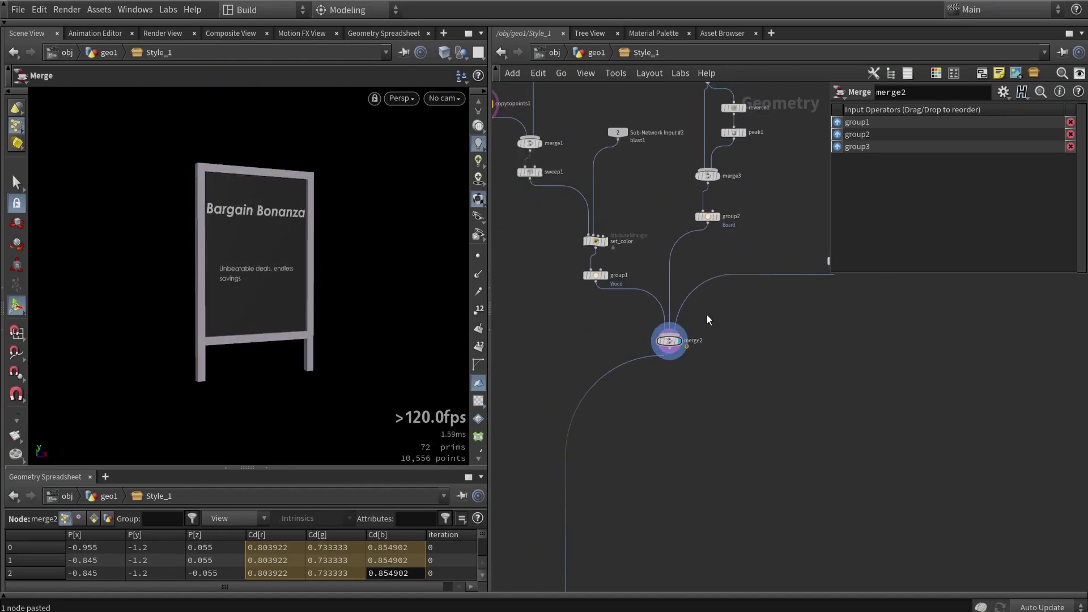
middle_click_drag(615, 508, 659, 433)
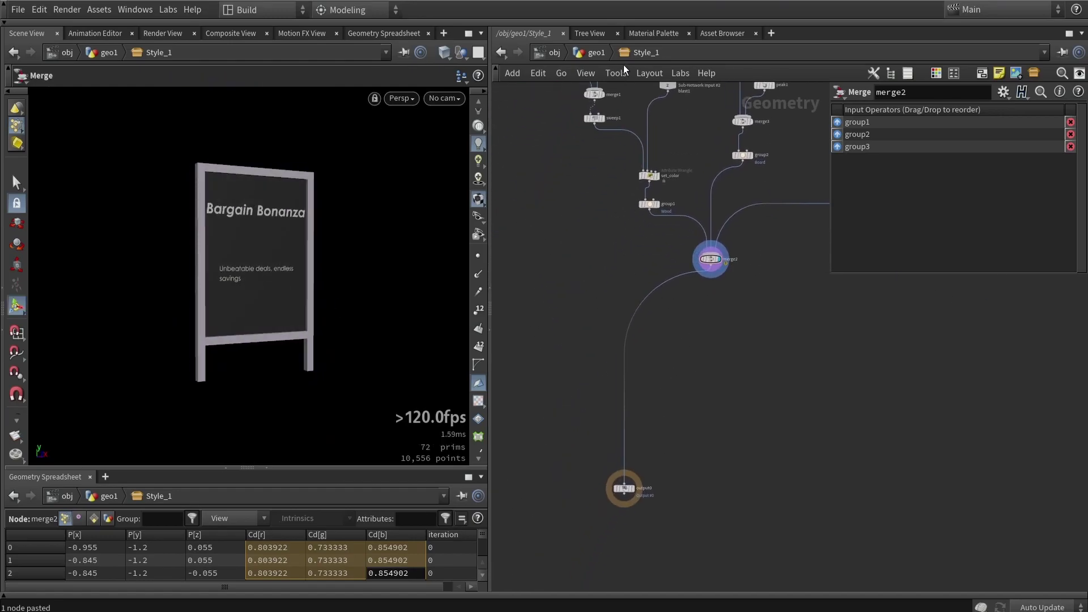
left_click(594, 54)
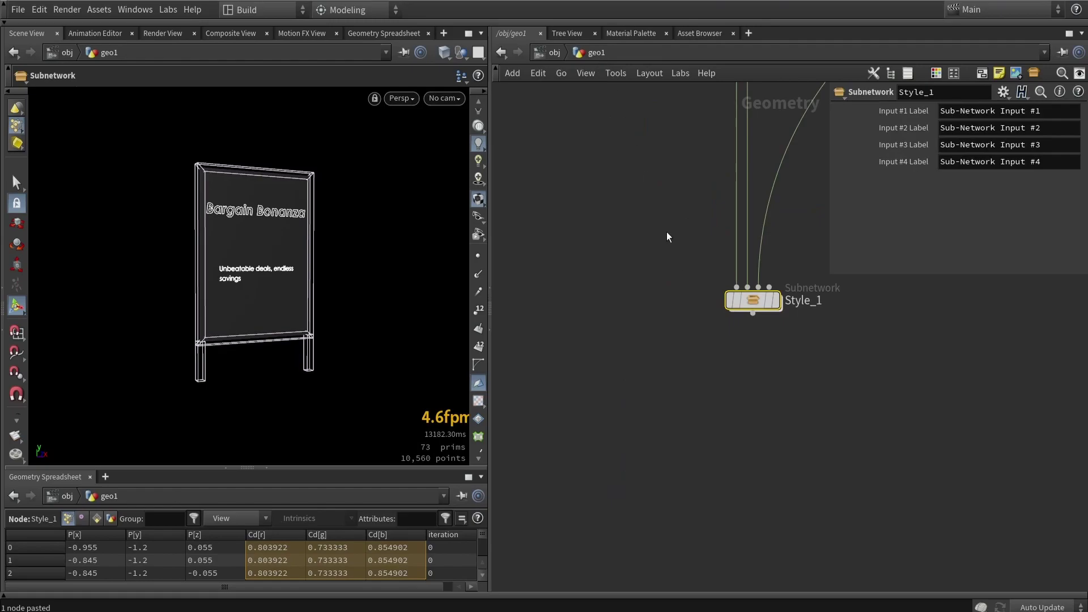
left_click(773, 301)
key("Escape")
left_click_drag(266, 272, 332, 273)
key("Return")
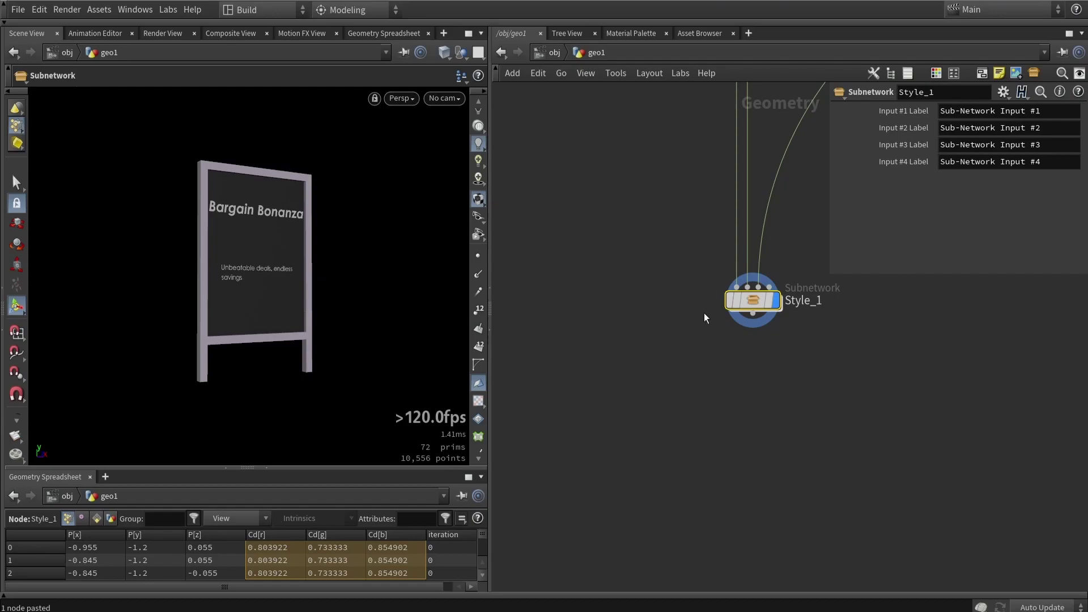
Add a Match Size node below Style_1, wire Style_1 into its first input, and display it
left_click(780, 462)
key("Escape")
left_click_drag(193, 314, 257, 239)
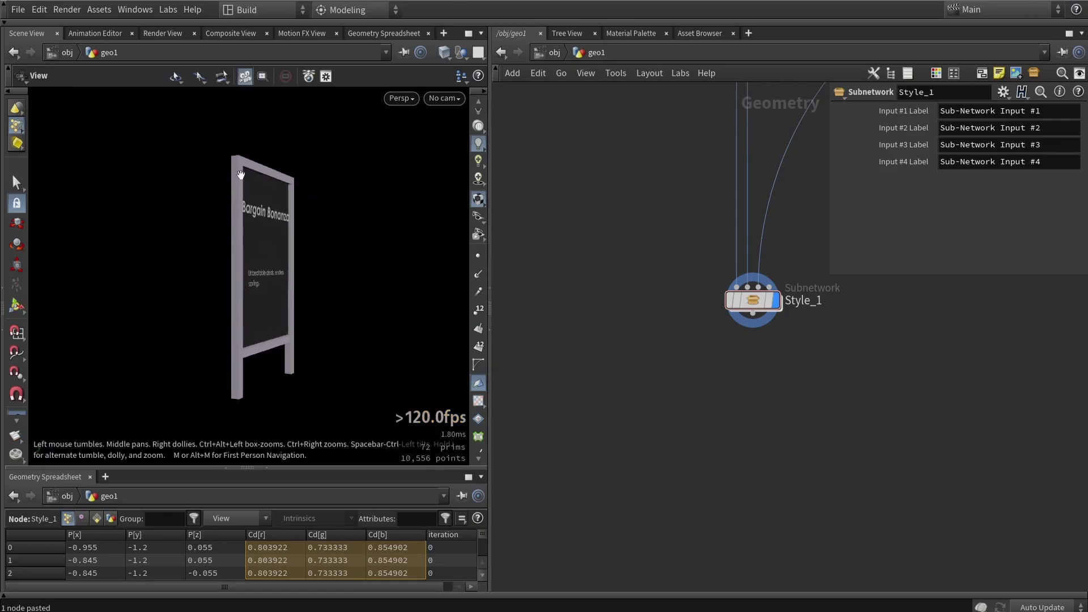
key("Return")
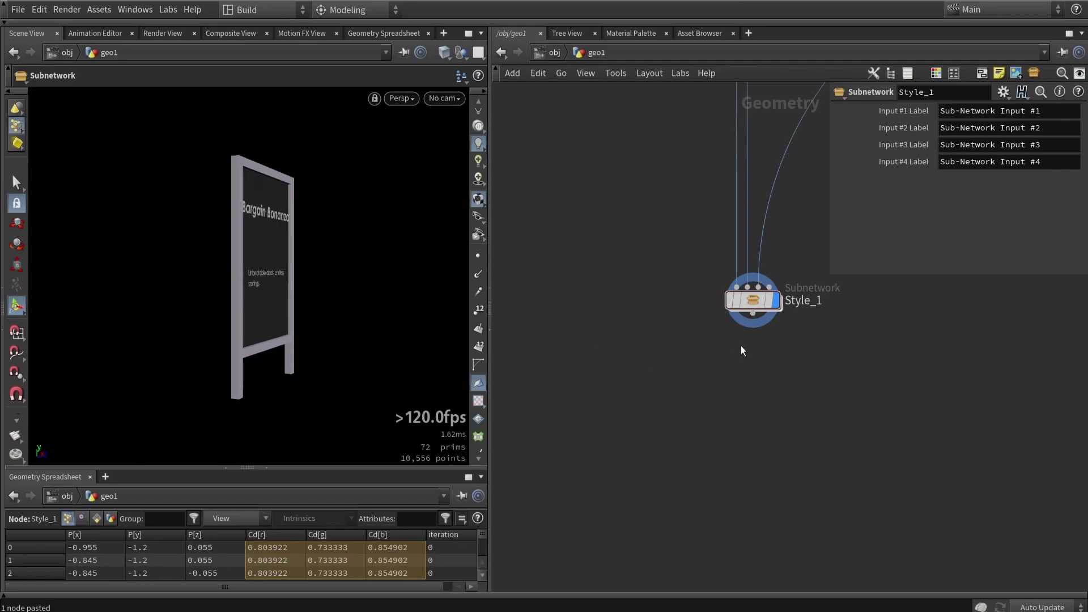
scroll(738, 350, "up", 1)
key("Tab")
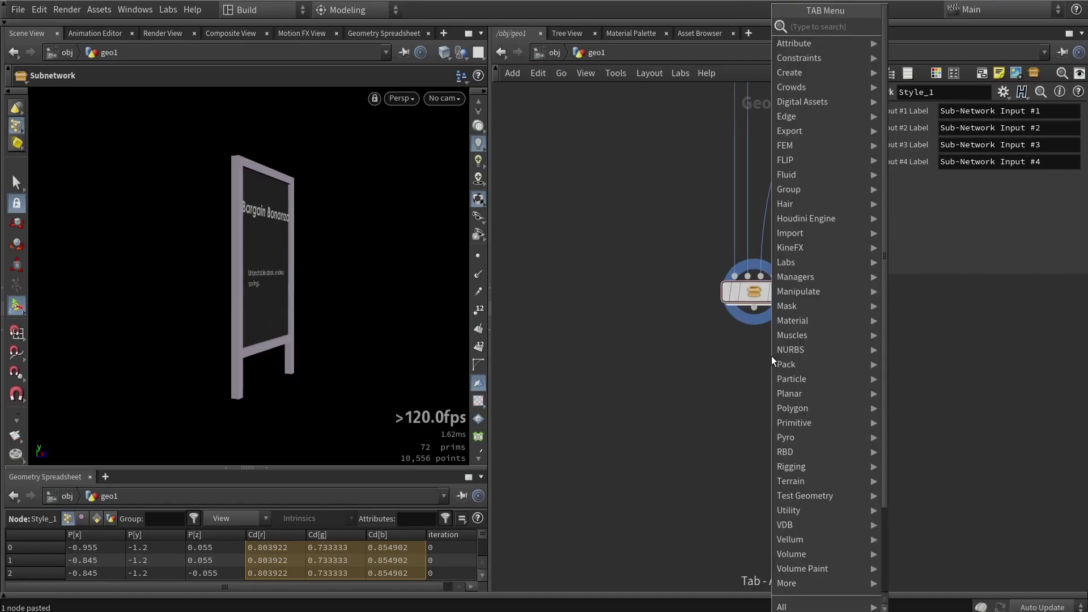
type("matc")
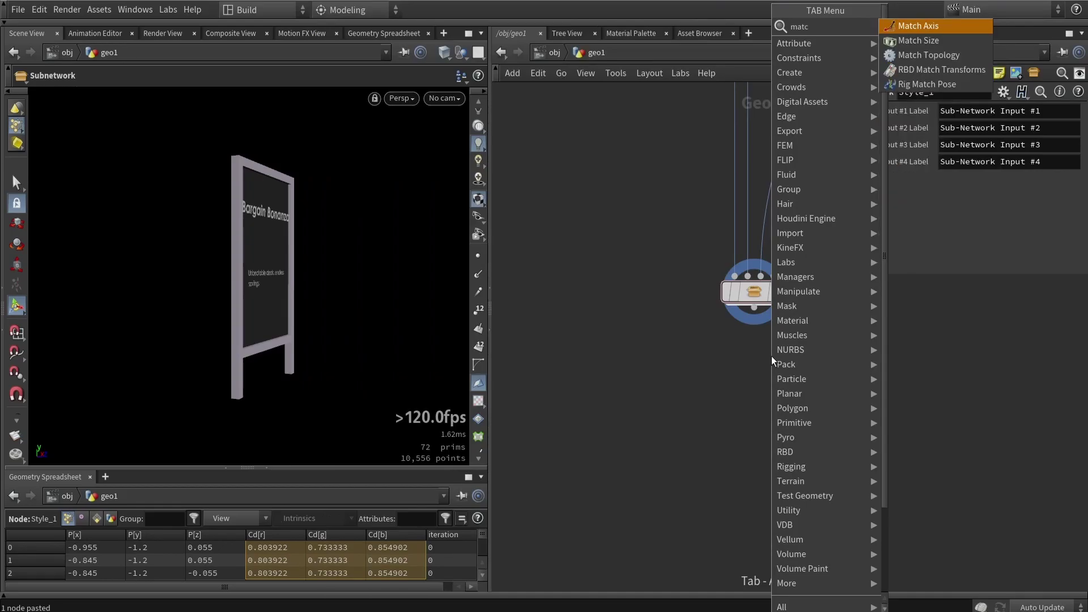
key("Down")
key("Return")
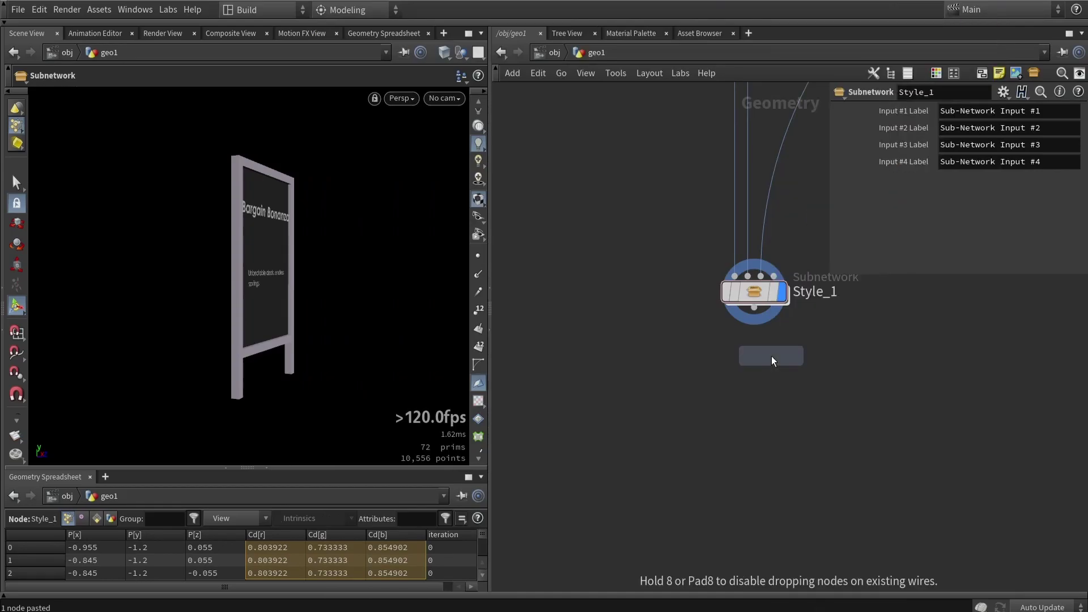
left_click(771, 357)
left_click(741, 416)
left_click(782, 432)
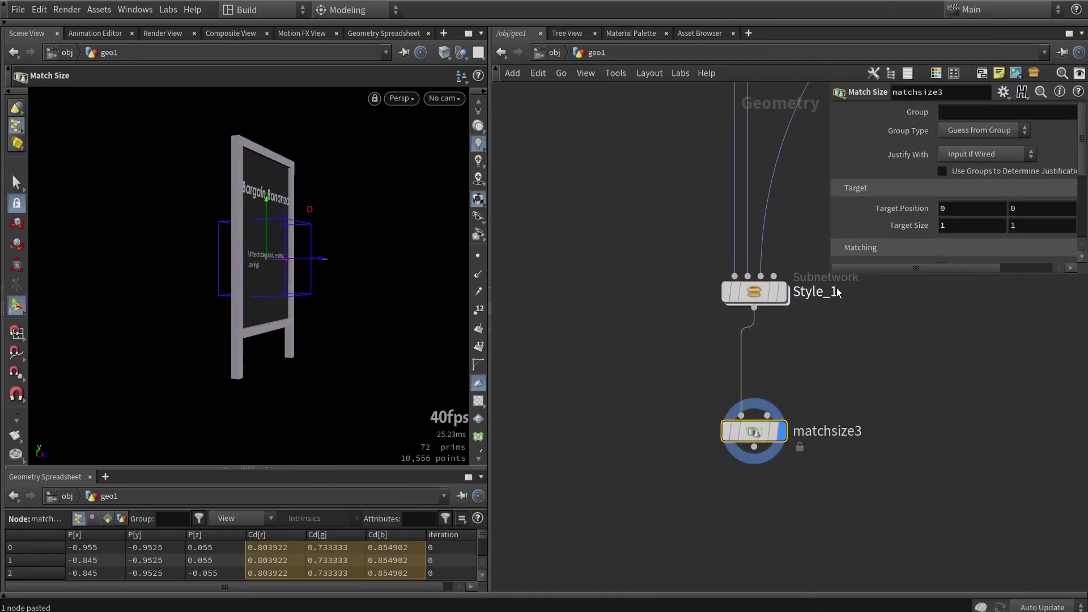
In matchsize3, set Justify Y to Max and Justify Z to Min
left_click_drag(829, 276, 824, 390)
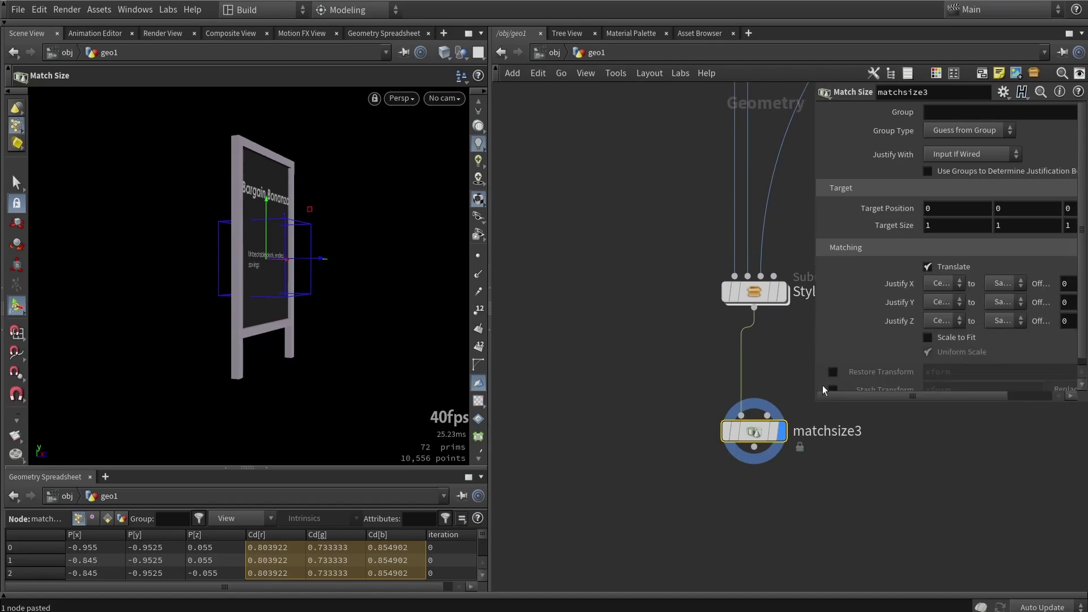
left_click(949, 302)
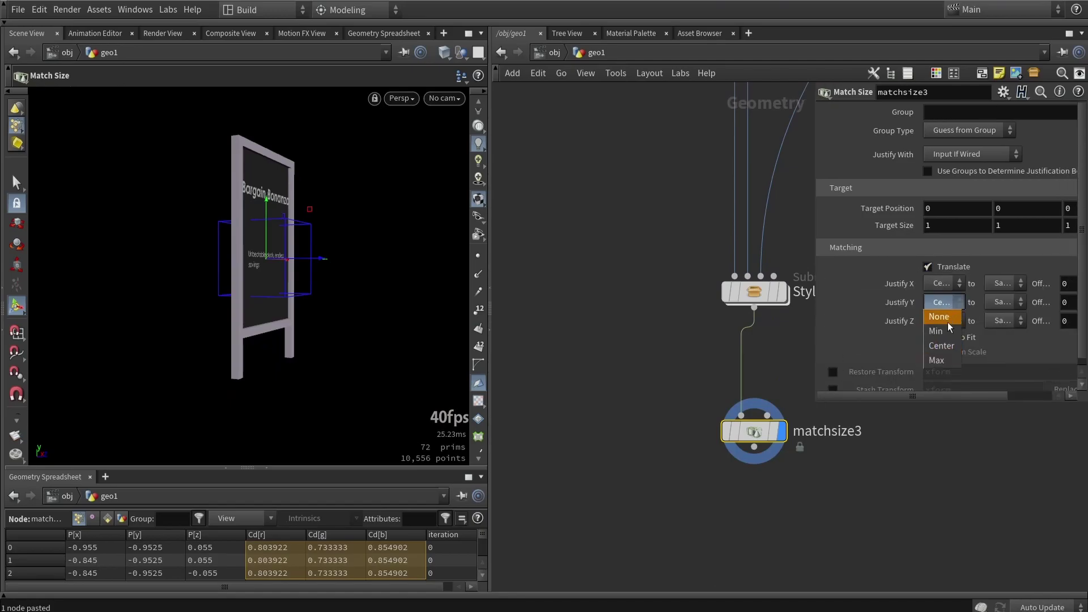
left_click(942, 360)
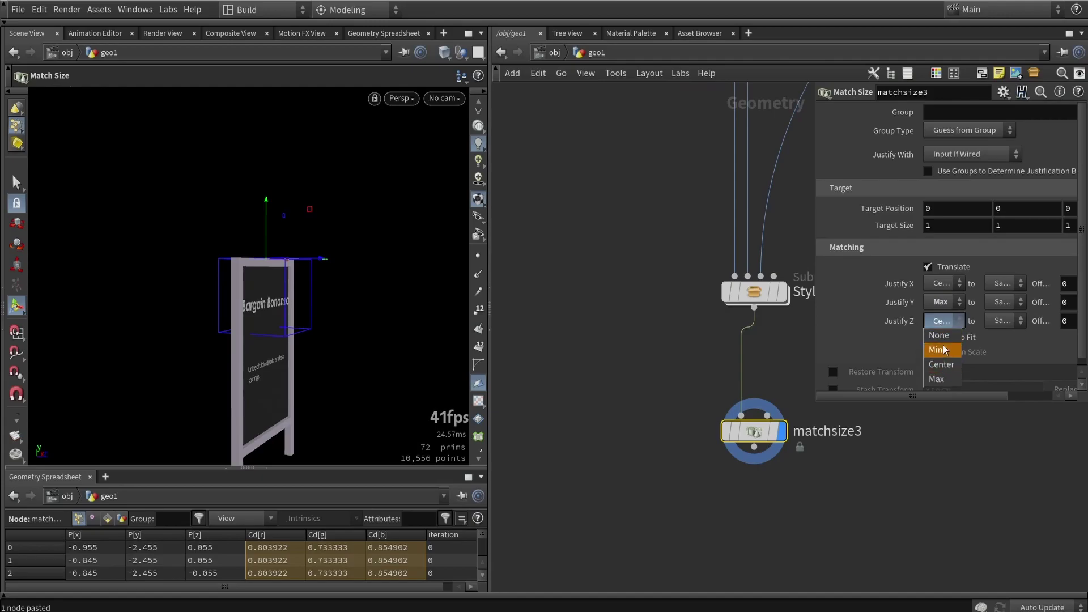
left_click(943, 350)
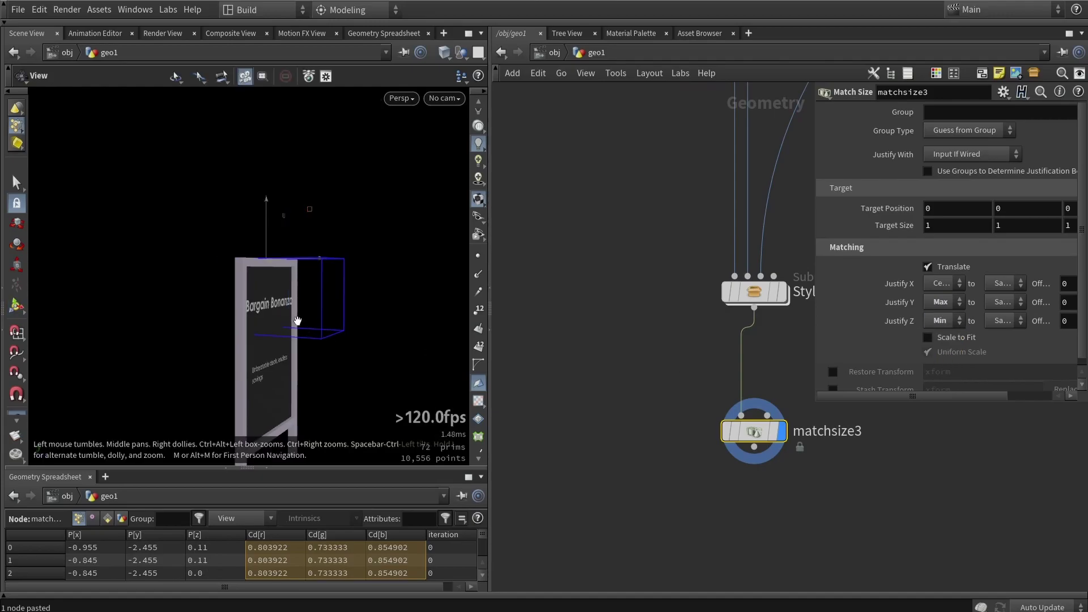
Examine the sign's alignment to the origin, comparing matchsize3 bypassed and active
left_click_drag(255, 255, 317, 255)
scroll(481, 134, "up", 3)
key("Escape")
left_click_drag(414, 170, 264, 179)
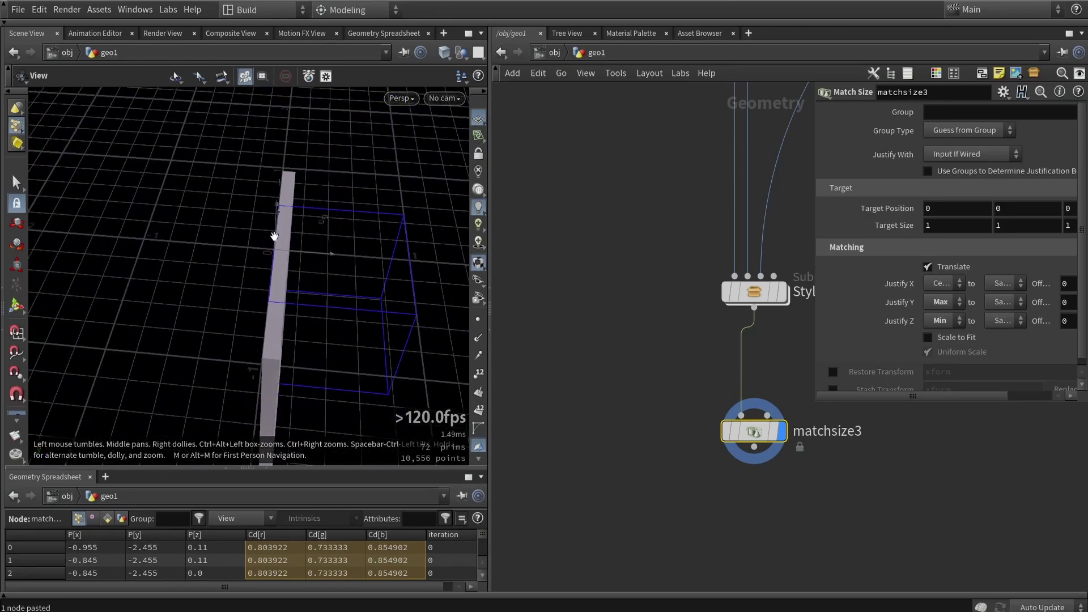
key("Return")
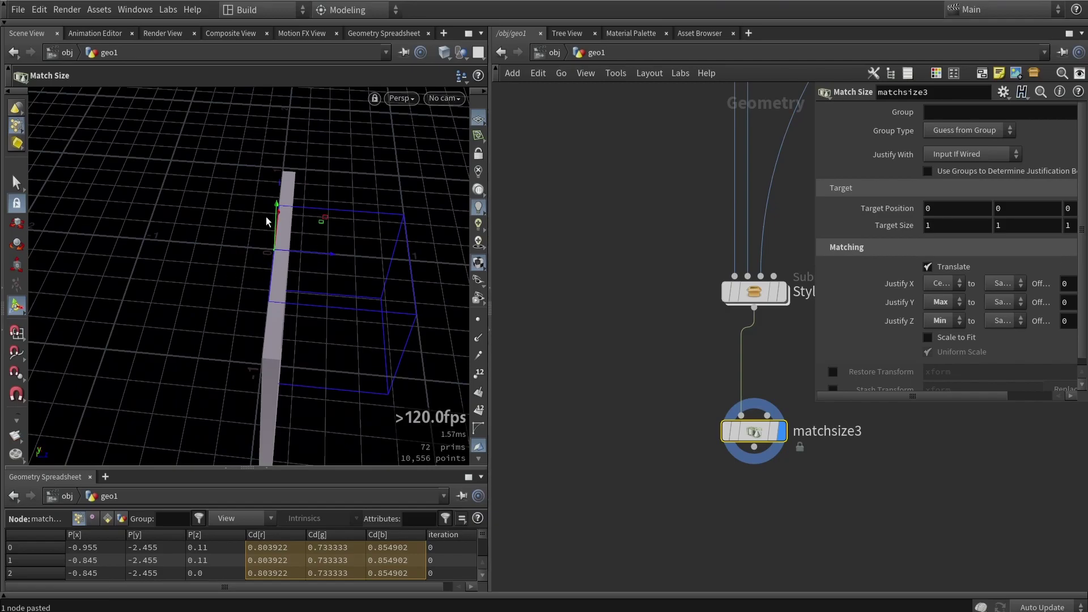
left_click_drag(256, 243, 272, 187)
left_click(730, 432)
left_click(729, 433)
left_click(730, 432)
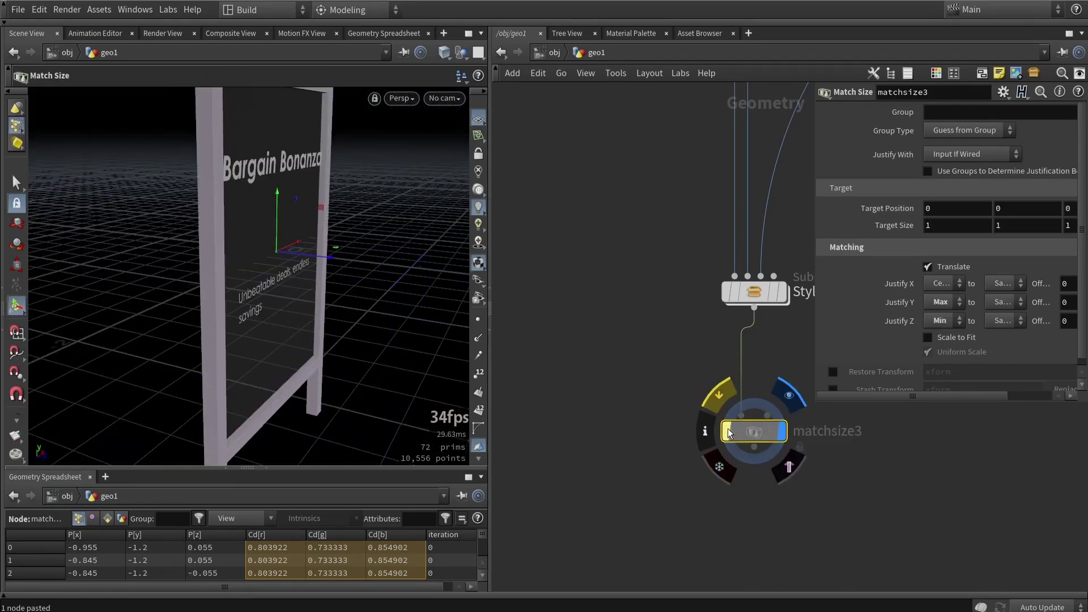
left_click(729, 433)
Add a Transform node below matchsize3, connect matchsize3 to it, and display it
middle_click_drag(730, 432, 637, 310)
left_click_drag(637, 309, 663, 321)
middle_click_drag(663, 322, 641, 223)
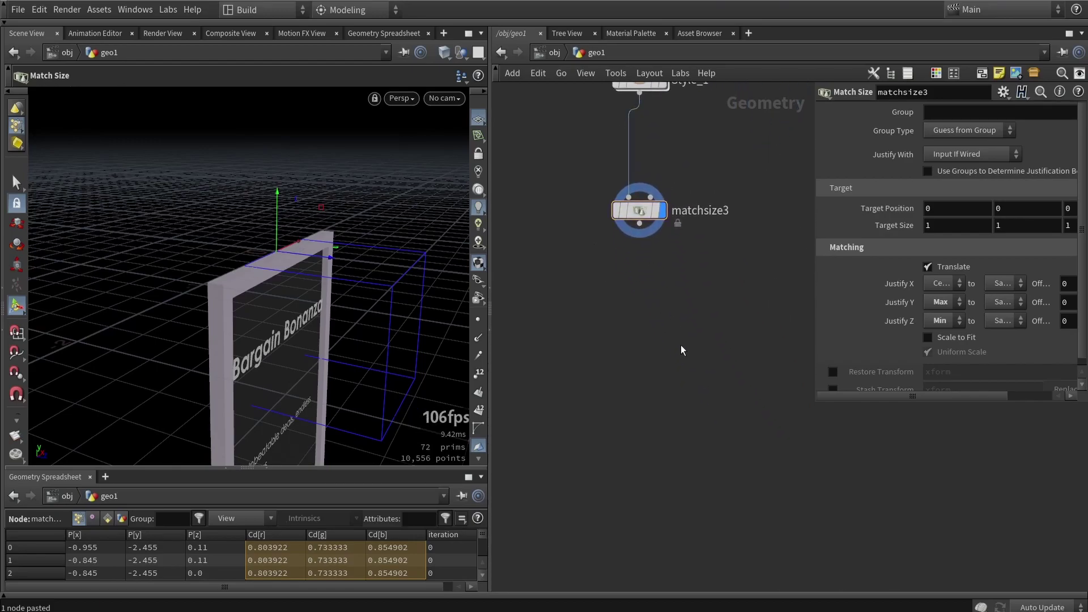
key("Tab")
type("tr")
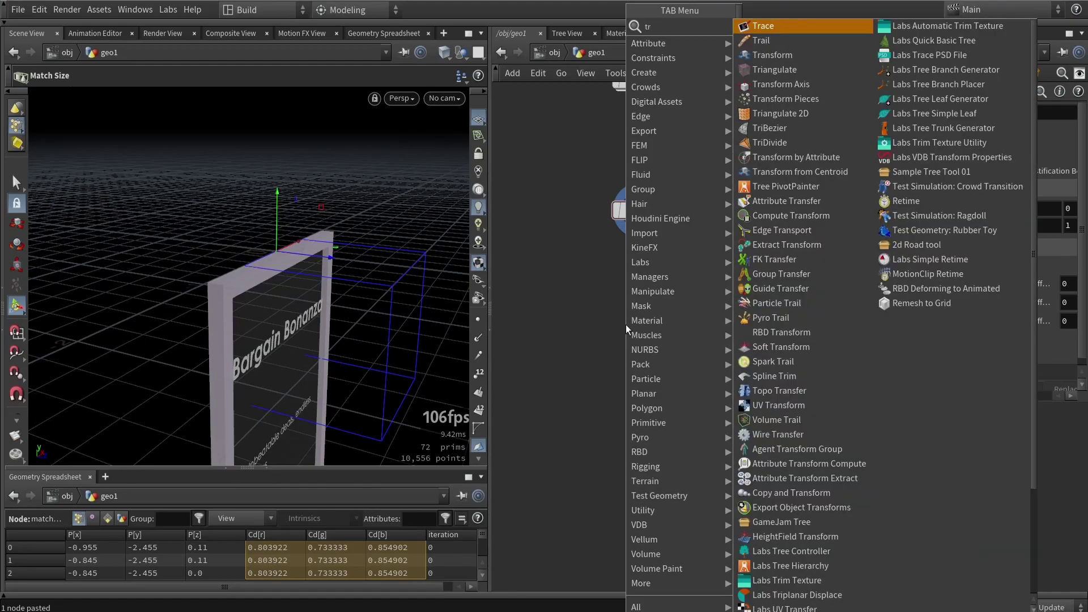
type("a")
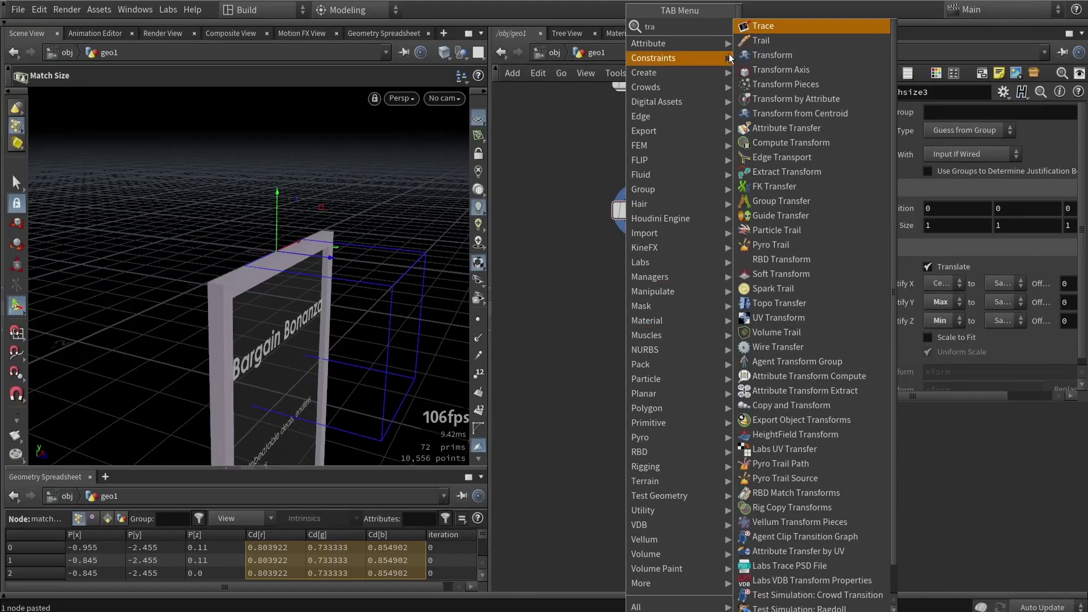
left_click(772, 54)
left_click(650, 303)
left_click(651, 287)
left_click_drag(652, 312, 641, 356)
Tilt the sign about its top edge by rotating transform5 about -13.77 degrees in X
left_click_drag(332, 232, 415, 176)
key("Escape")
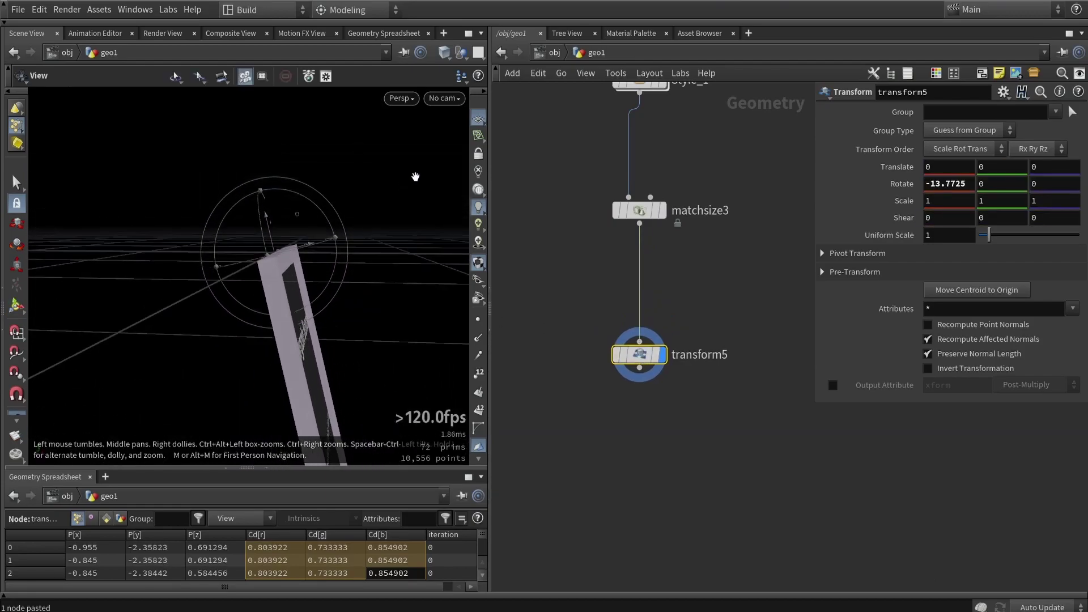
key("Return")
Duplicate transform5, wire the original into the copy, and set the copy's rotation to 0, 180, 0
middle_click_drag(647, 381, 645, 308)
scroll(652, 260, "down", 2)
scroll(656, 256, "up", 1)
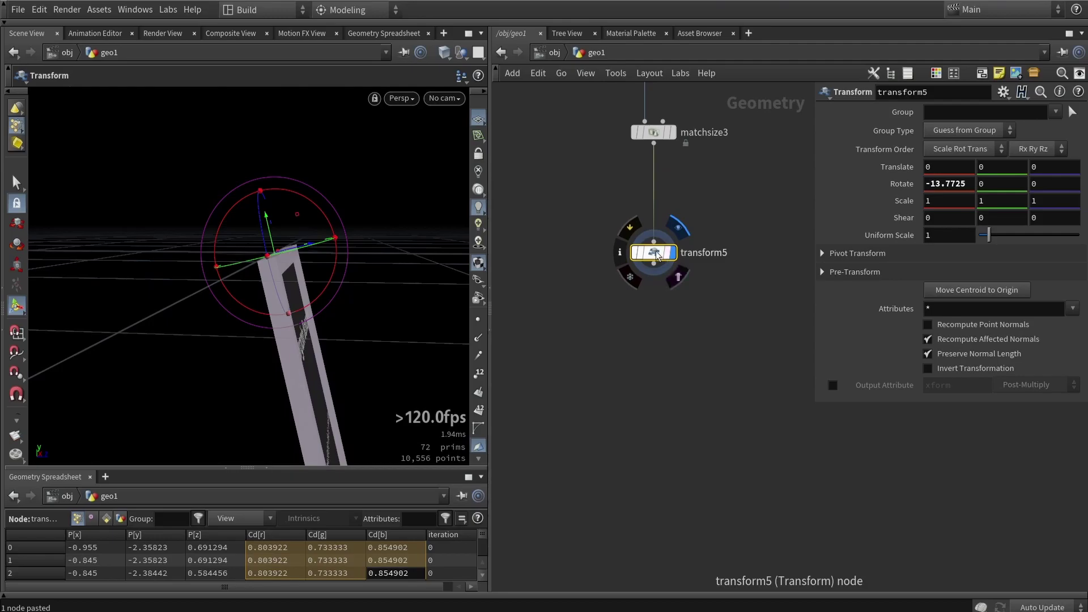
key("ctrl+c")
key("ctrl+v")
left_click_drag(654, 264, 607, 334)
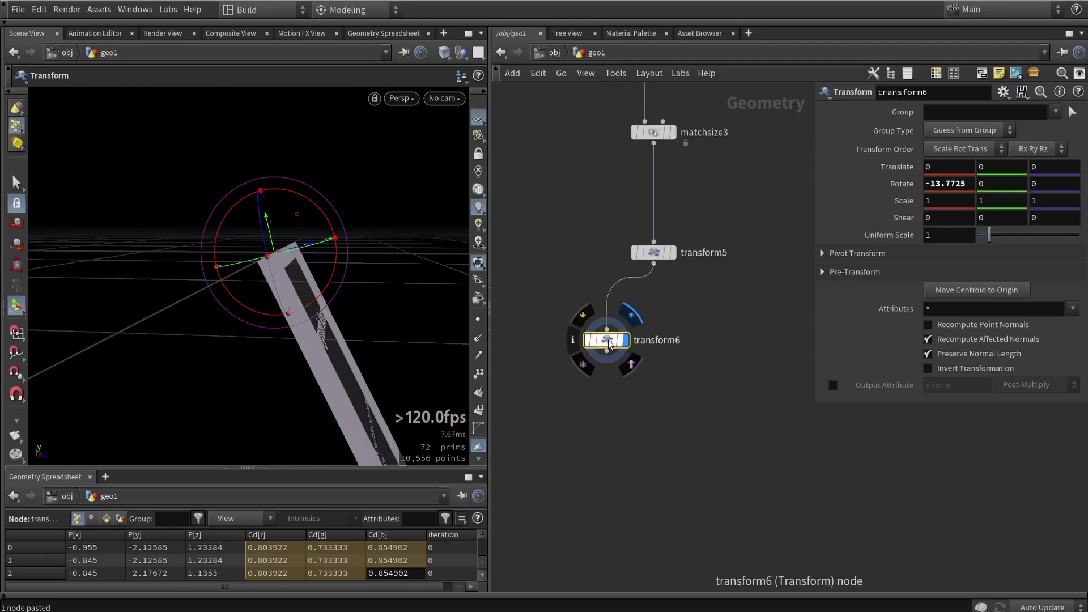
middle_click(897, 183, "ctrl")
left_click_drag(360, 295, 242, 197, "alt")
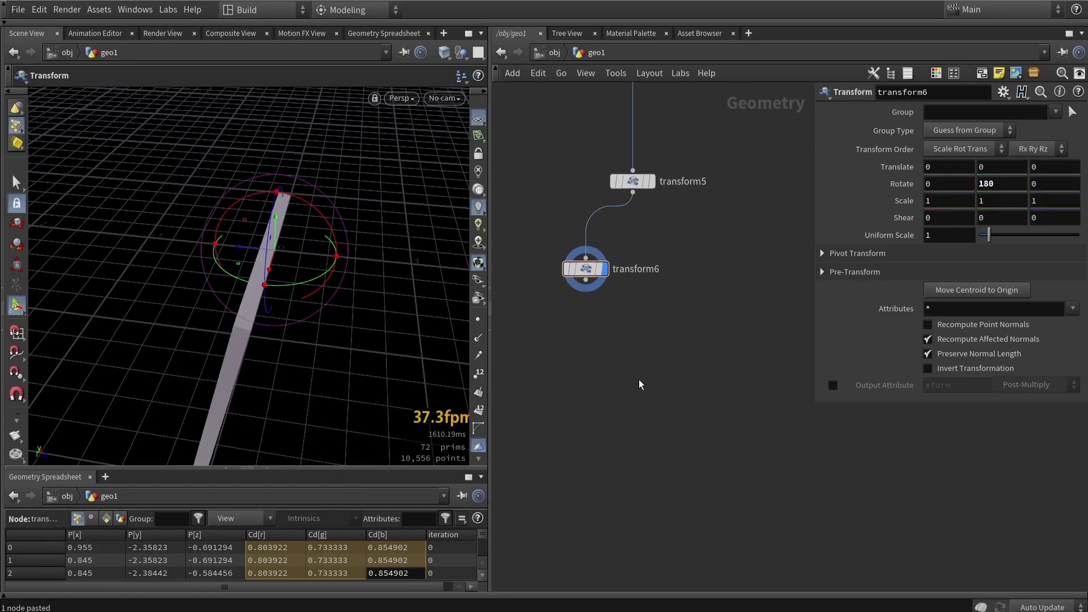
Add a Merge node below the transforms, connect transform6 and transform5 to it, and display the merged two-sided sign
key("Tab")
type("merge")
key("Return")
left_click(579, 358)
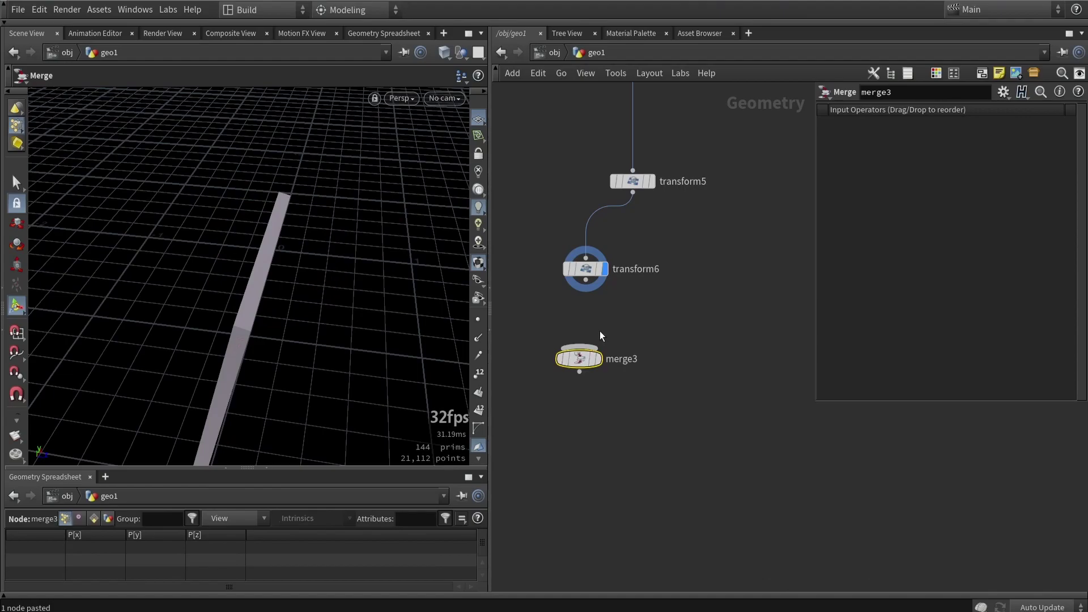
left_click_drag(586, 280, 661, 361)
left_click_drag(632, 193, 686, 366)
left_click(684, 362)
key("space+h")
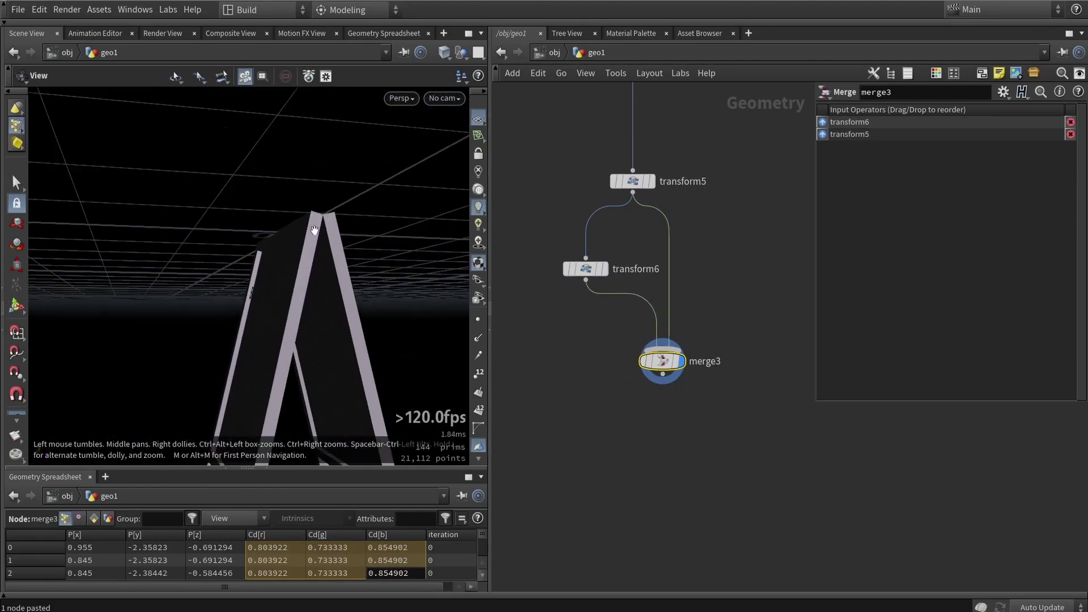
left_click_drag(284, 238, 317, 283)
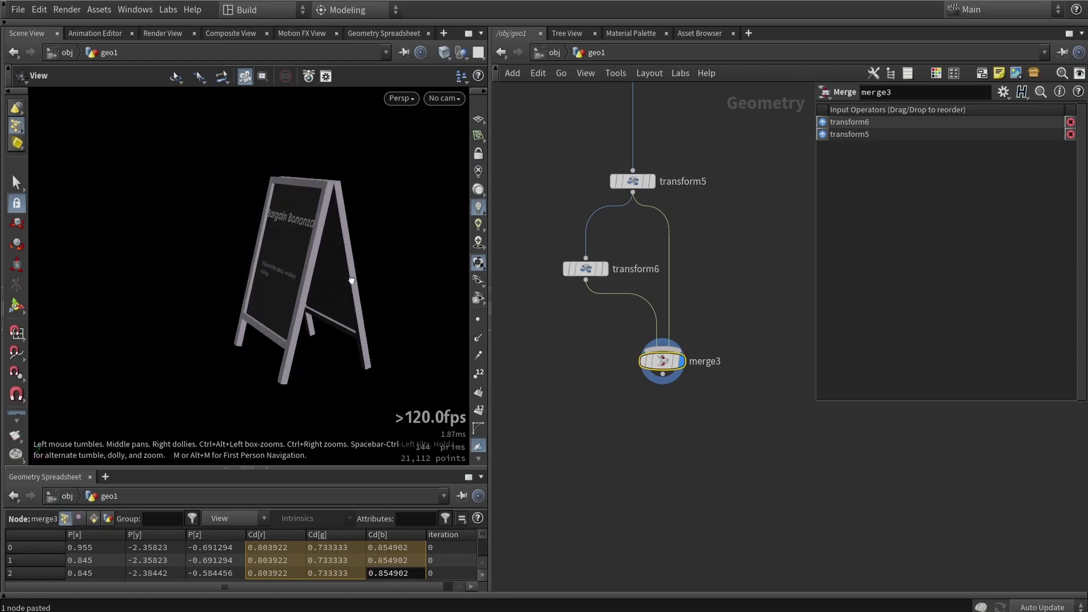
Narrow the gap between the two panels by setting transform5's X rotation to about -3.83 degrees
left_click(634, 181)
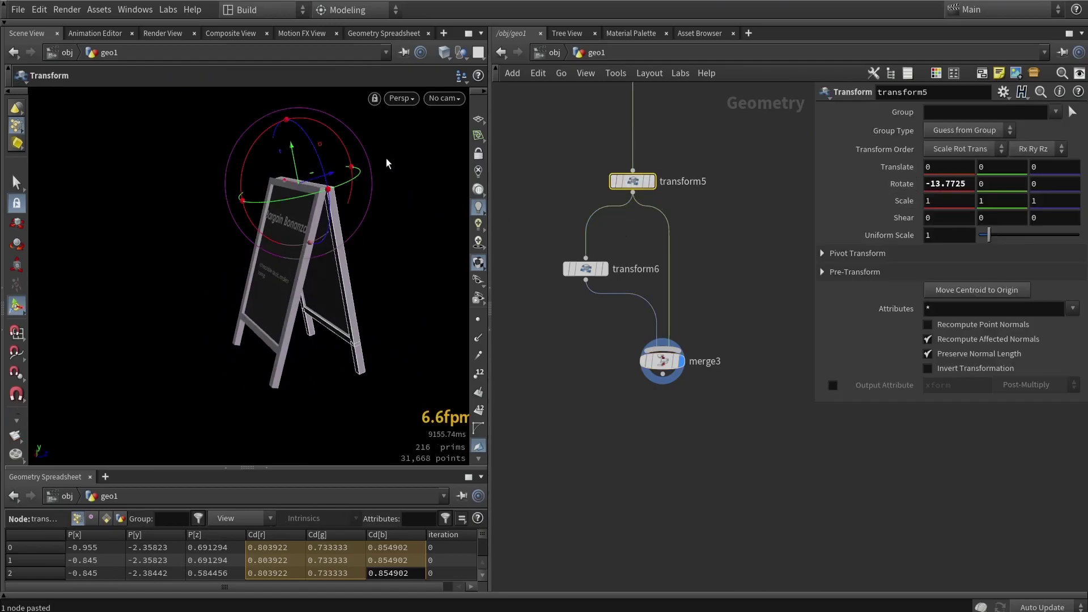
left_click_drag(262, 149, 130, 245)
key("Escape")
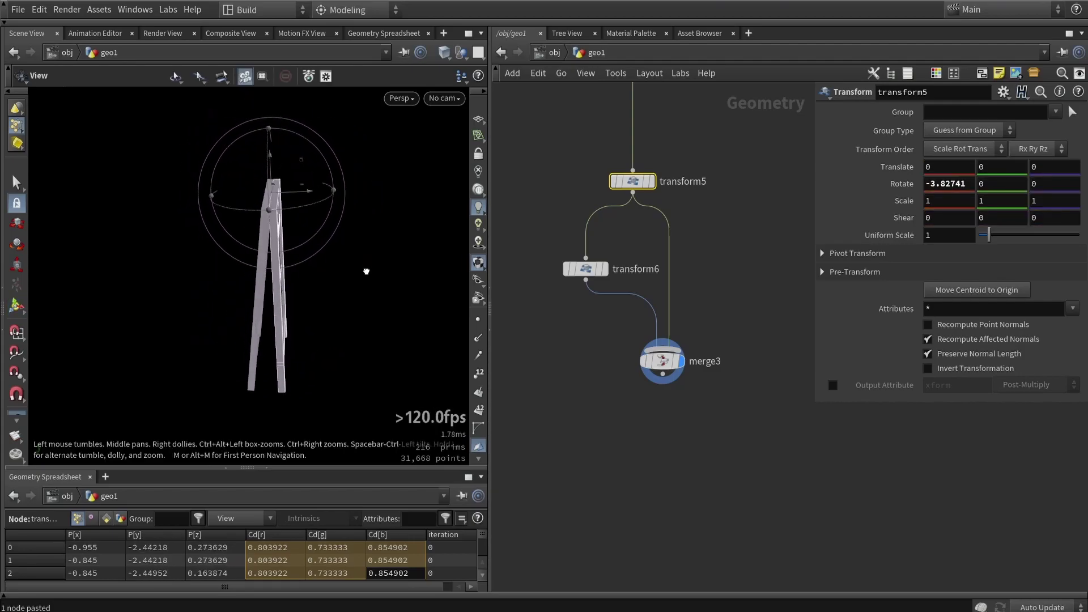
key("Return")
left_click(589, 415)
Add a Tube node beside transform5 in the geo1 network
middle_click_drag(589, 415, 618, 357)
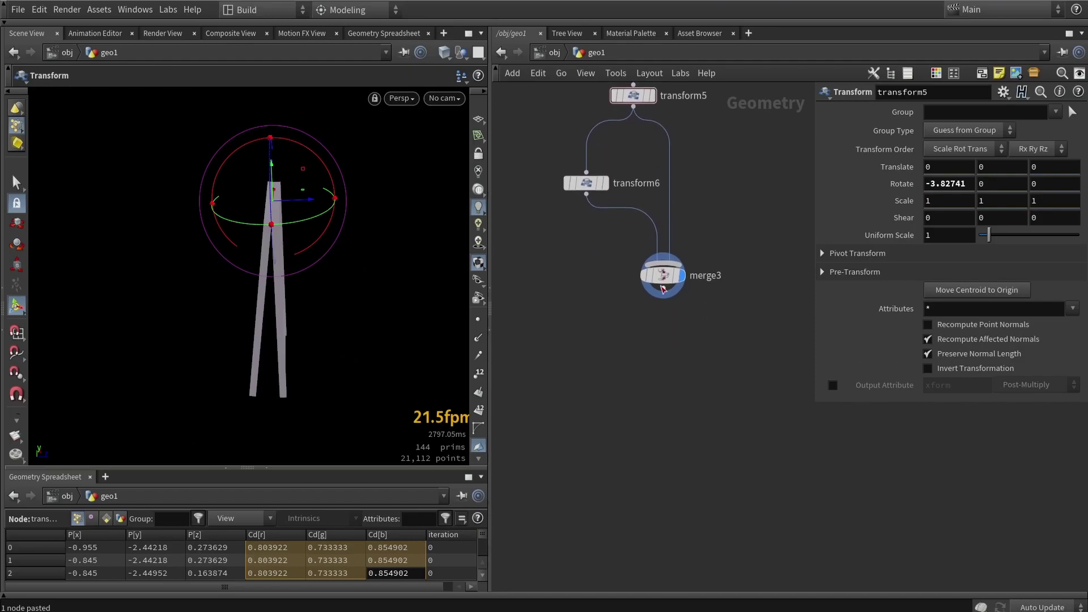
left_click_drag(662, 290, 624, 264)
scroll(685, 430, "down", 2)
key("Escape")
left_click_drag(272, 255, 250, 215)
key("Return")
key("Tab")
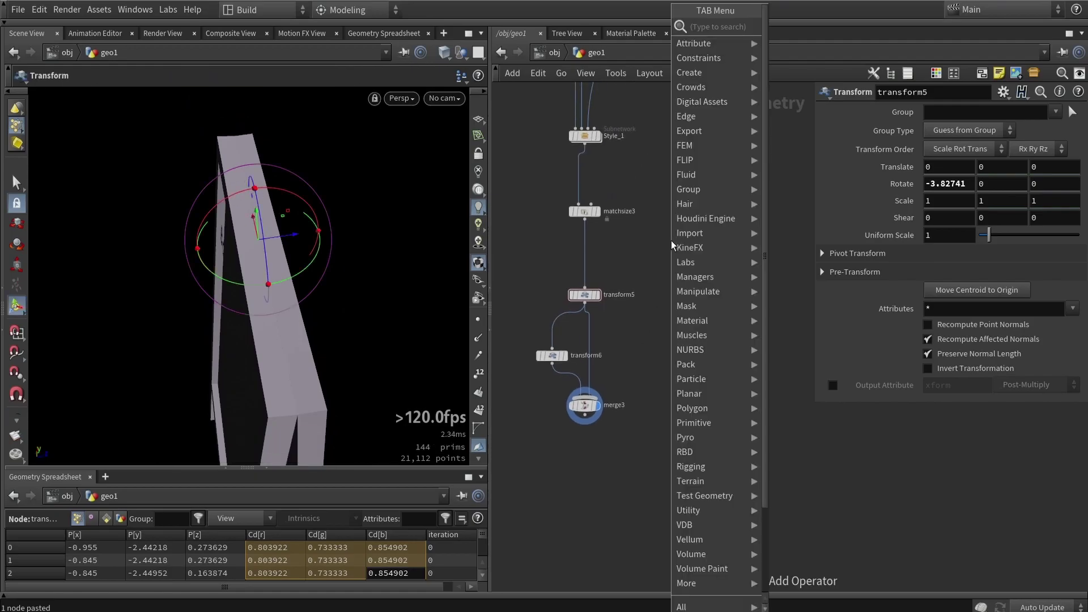
key("Return")
left_click(668, 310)
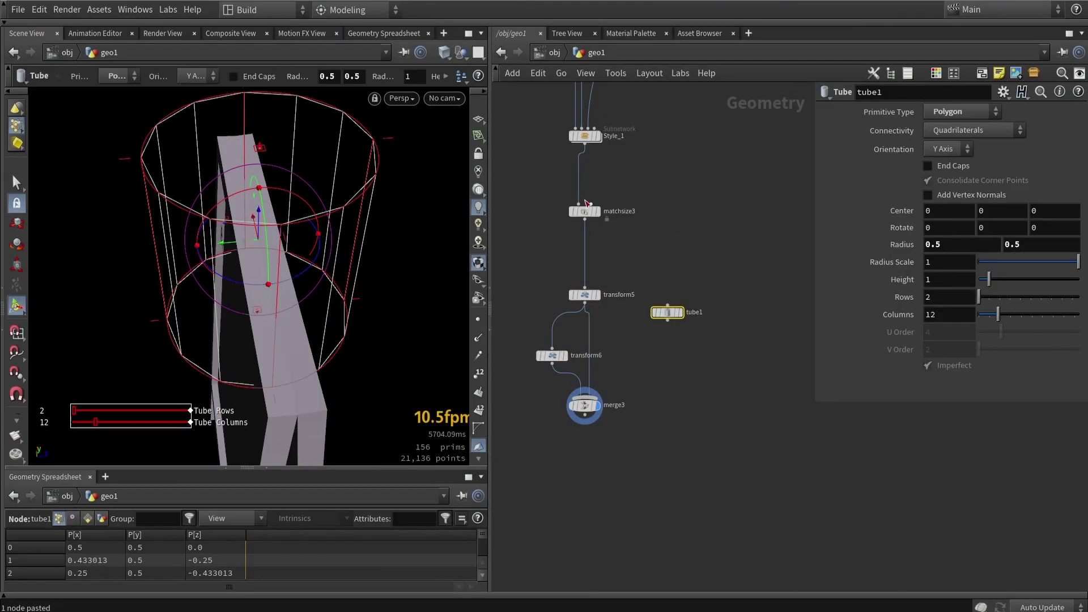
Rotate tube1 90 degrees about Z and reduce its radius to about 0.0685 so it lies along the sign's top edge
left_click(598, 213)
scroll(598, 213, "up", 2)
scroll(599, 212, "up", 1)
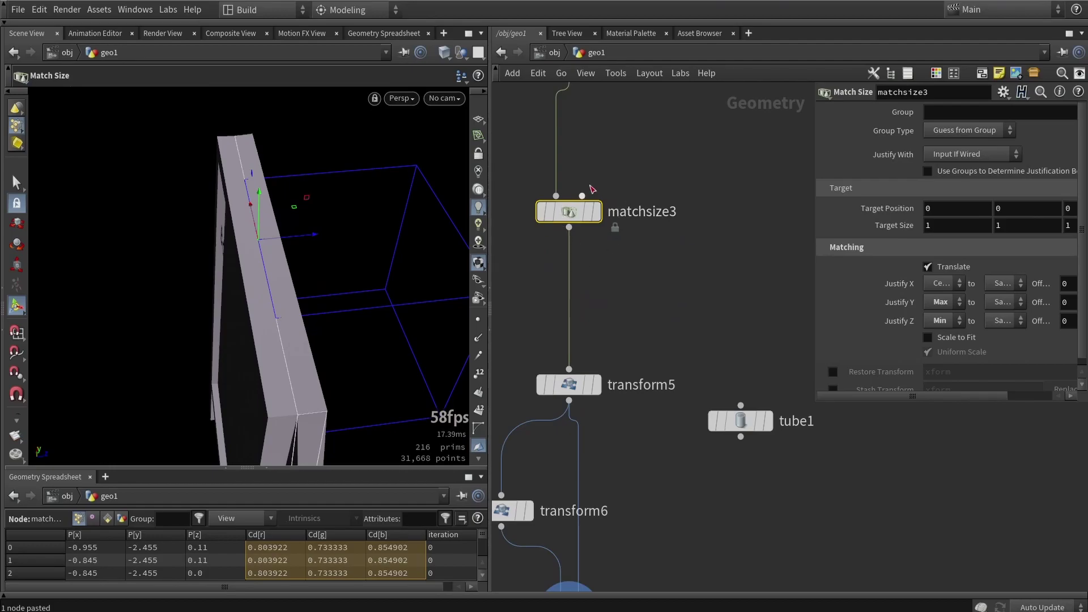
scroll(666, 249, "down", 3)
scroll(674, 273, "up", 2)
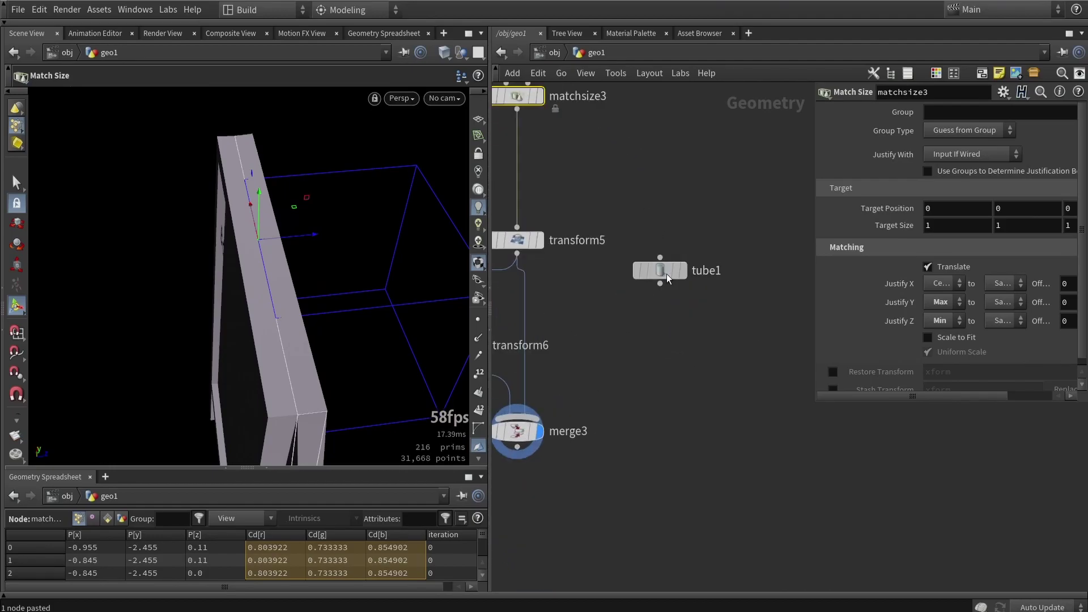
left_click(663, 271)
key("Return")
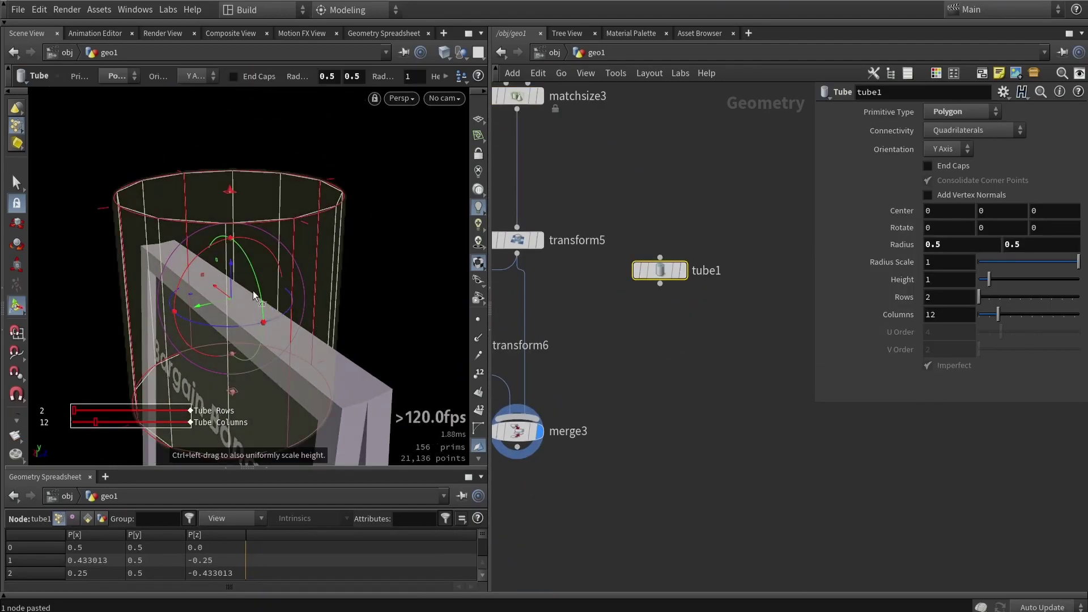
mouse_move(255, 276)
left_mouse_down()
mouse_move(263, 366)
mouse_move(182, 270)
mouse_move(167, 202)
mouse_move(249, 267)
left_mouse_up()
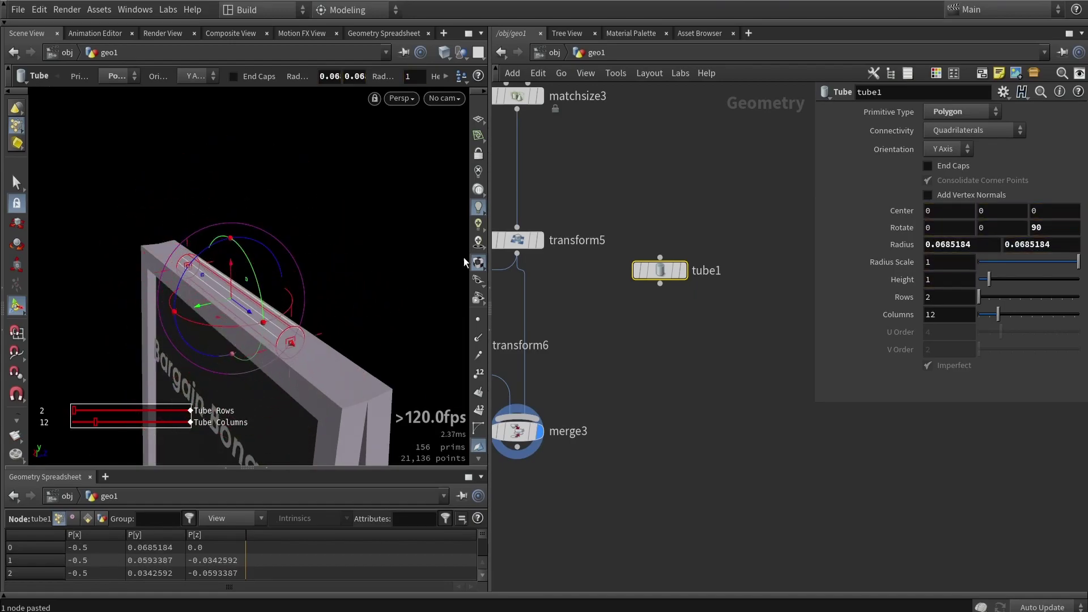
Turn on tube1's end caps and connect it to merge3 with the two sign panels
left_click_drag(659, 284, 524, 414)
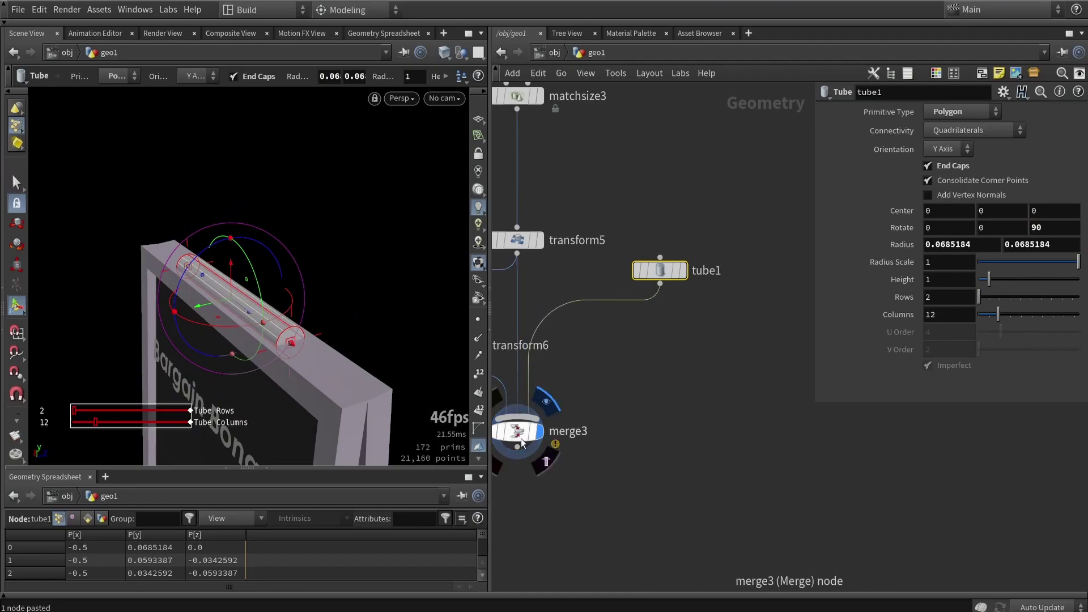
left_click(517, 431)
key("Escape")
key("w")
mouse_move(258, 317)
left_mouse_down()
mouse_move(340, 272)
mouse_move(432, 279)
mouse_move(274, 226)
mouse_move(251, 242)
mouse_move(94, 243)
mouse_move(355, 246)
mouse_move(170, 255)
mouse_move(396, 230)
mouse_move(388, 330)
mouse_move(194, 272)
mouse_move(255, 267)
left_mouse_up()
key("Escape")
Inspect transform5's rotation and the hinge pieces along the top edge of the sign
left_click(517, 239)
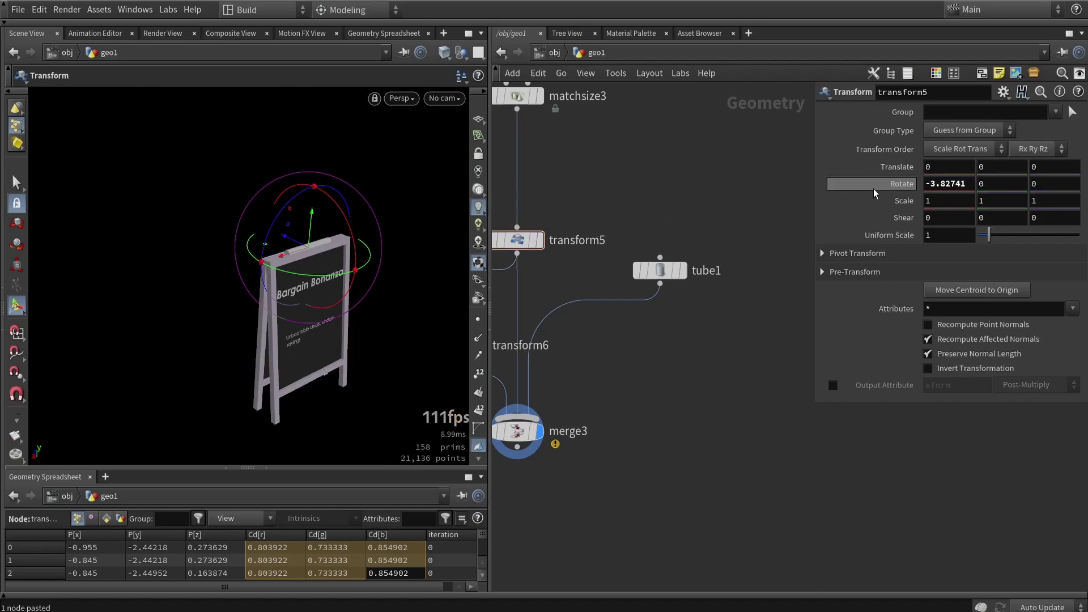
left_click_drag(355, 270, 300, 258)
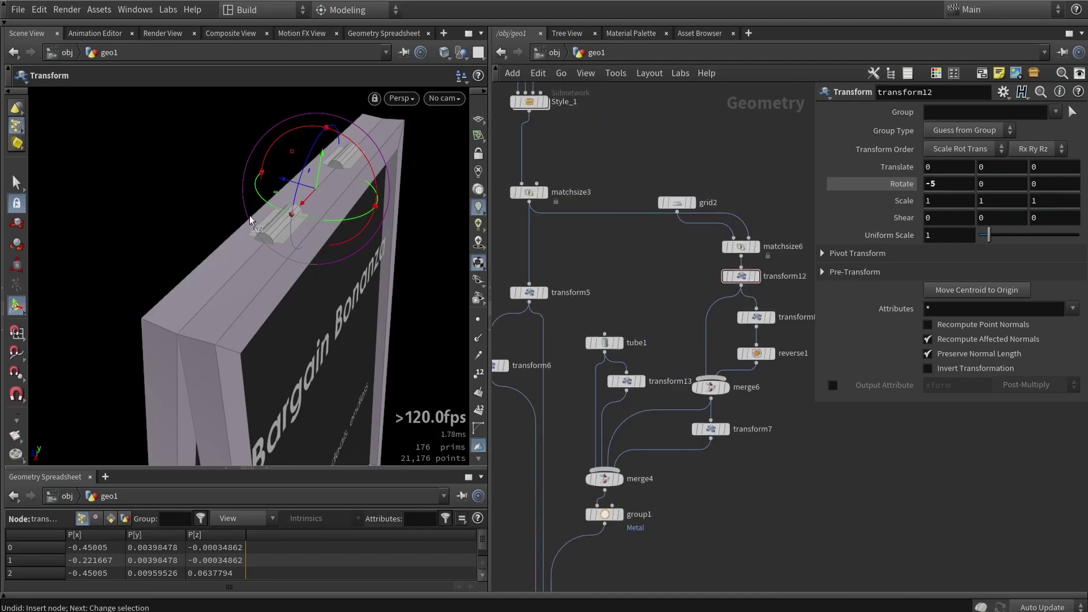
left_click_drag(344, 214, 340, 238, "alt")
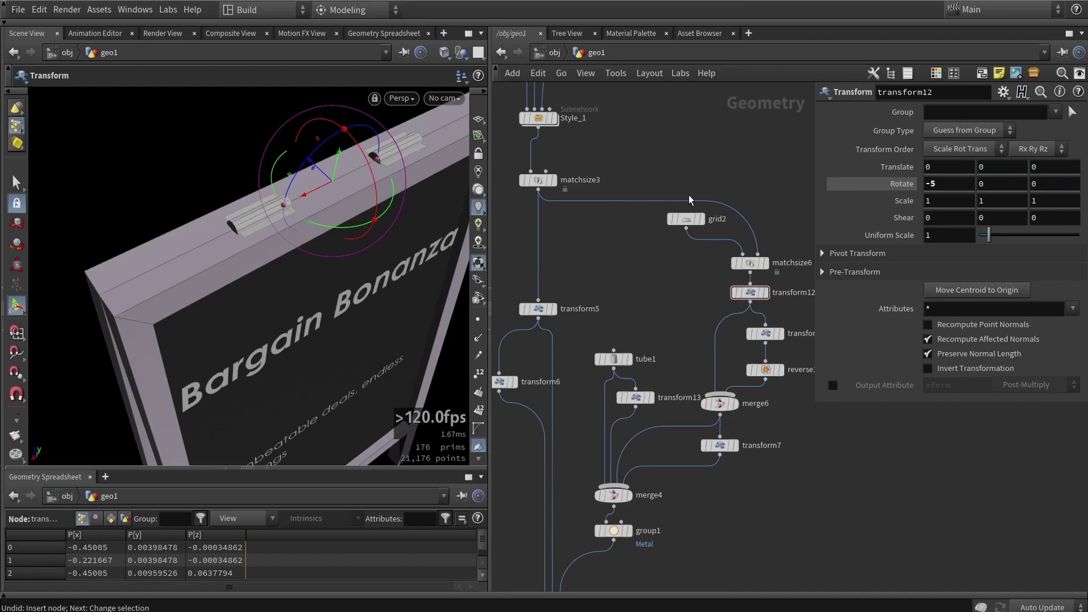
key("Escape")
left_click_drag(389, 287, 319, 250)
key("Return")
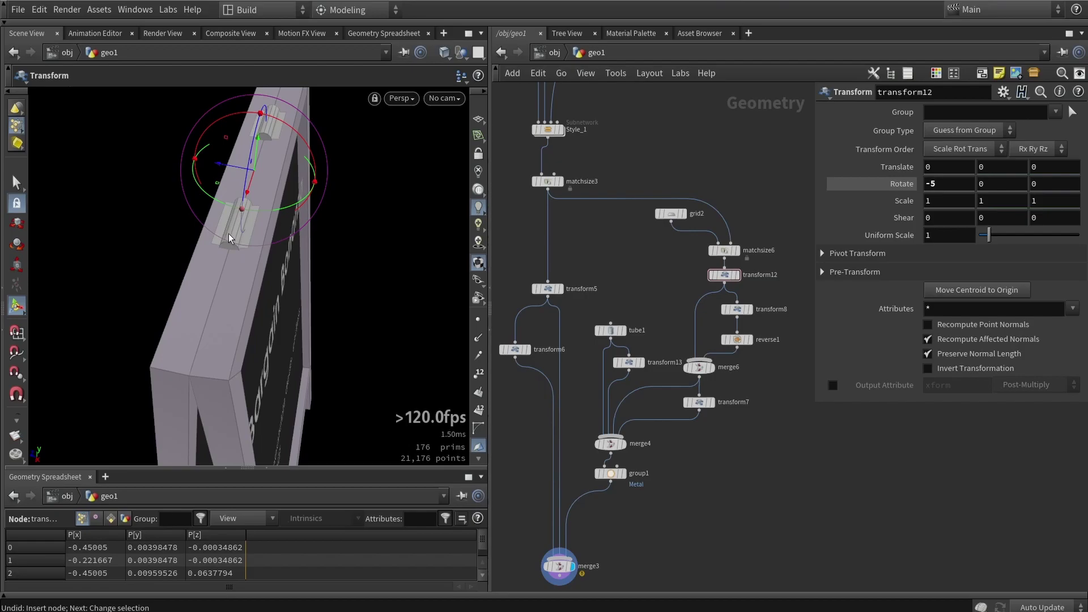
Display grid2 followed by matchsize6 to examine how the hinge plate is sized and placed on the panel's top
scroll(711, 212, "up", 5)
left_click(674, 208)
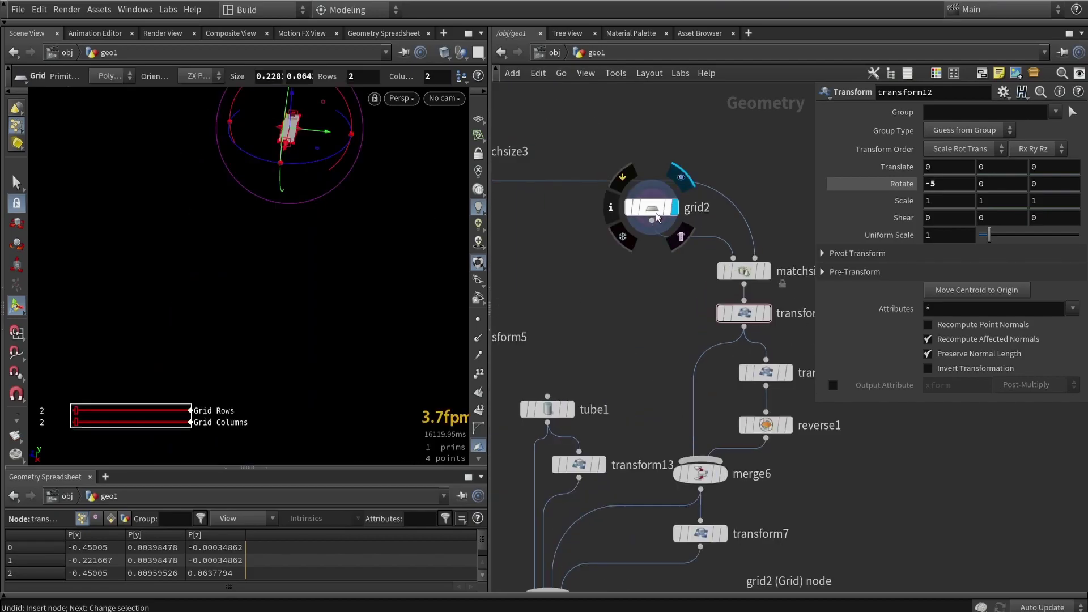
left_click(651, 208)
scroll(760, 267, "up", 2)
left_click(767, 271)
left_click(742, 271)
scroll(549, 248, "down", 3)
key("Escape")
left_click_drag(243, 238, 341, 210)
key("Return")
middle_click_drag(574, 282, 646, 300)
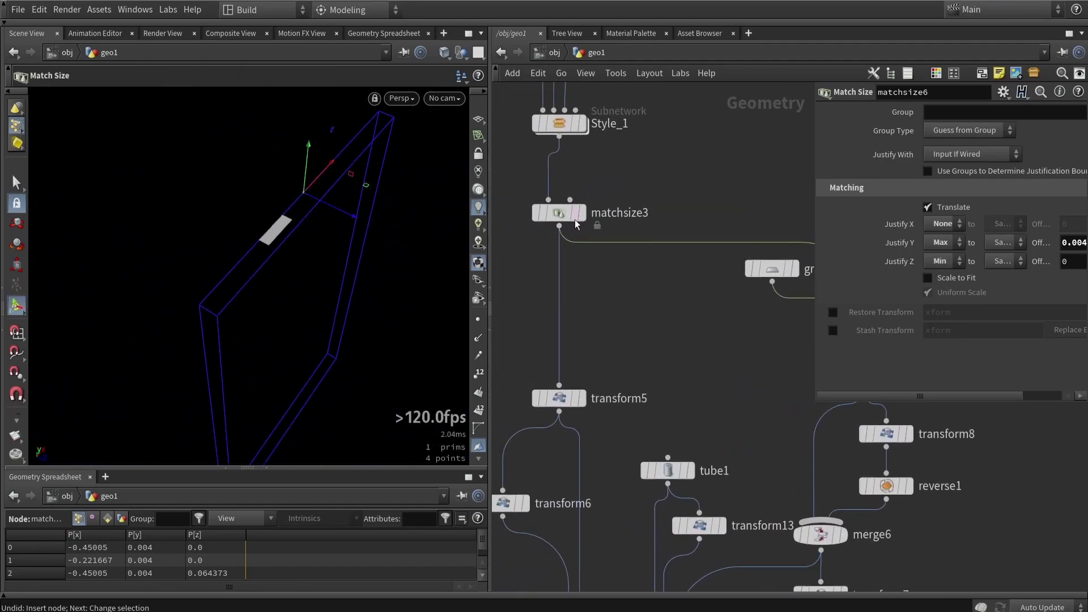
Check matchsize3 as the plate's reference, then display transform12 and compare its X rotation with transform5's
mouse_move(575, 219)
left_click(558, 213)
middle_click_drag(794, 340, 598, 255)
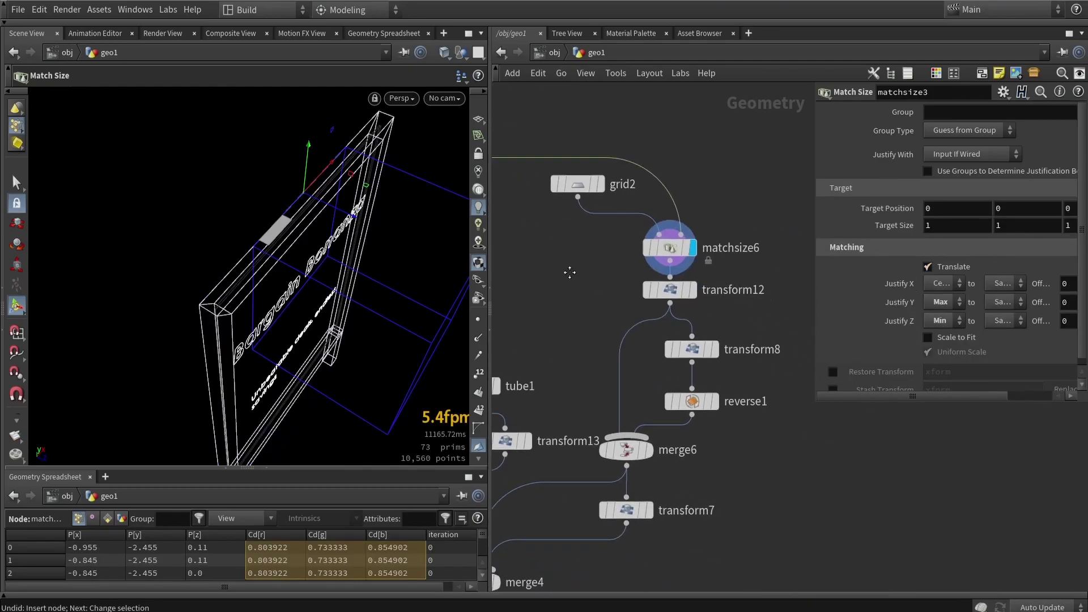
left_click(670, 290)
key("h")
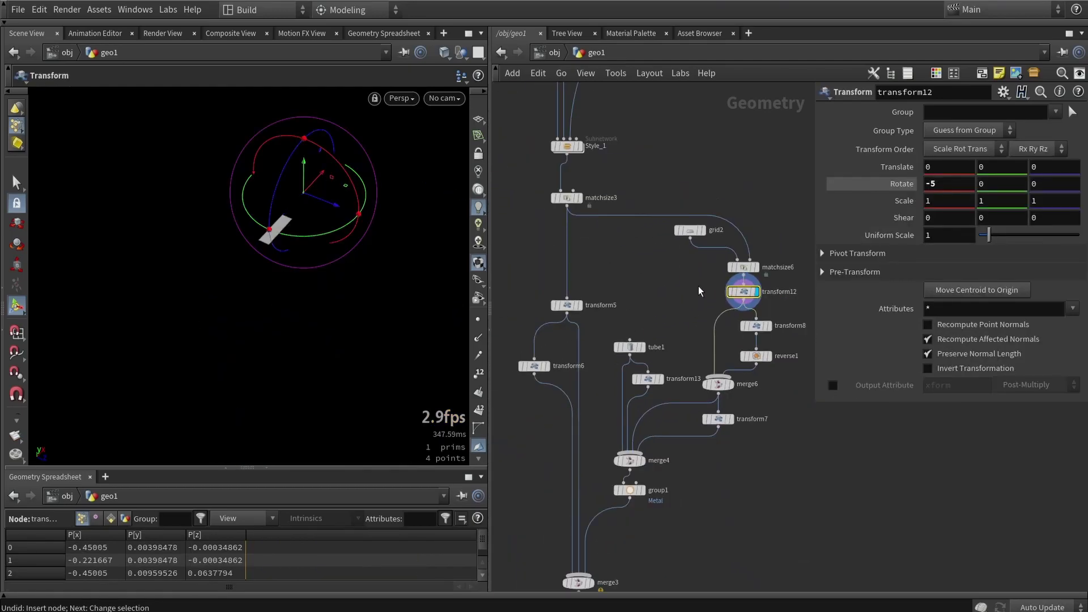
left_click_drag(555, 324, 558, 318)
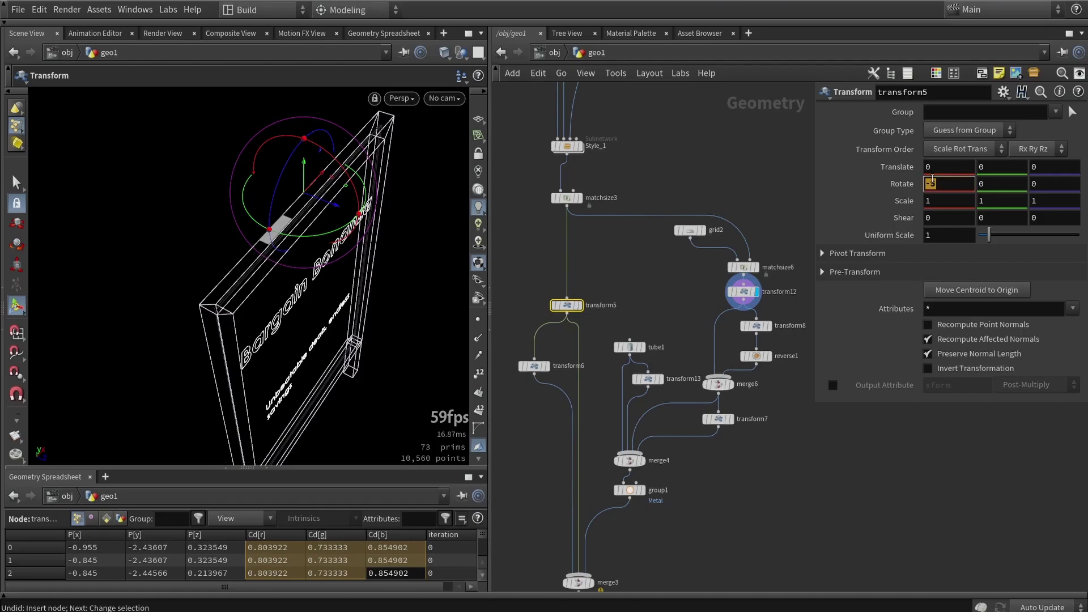
left_click(743, 291)
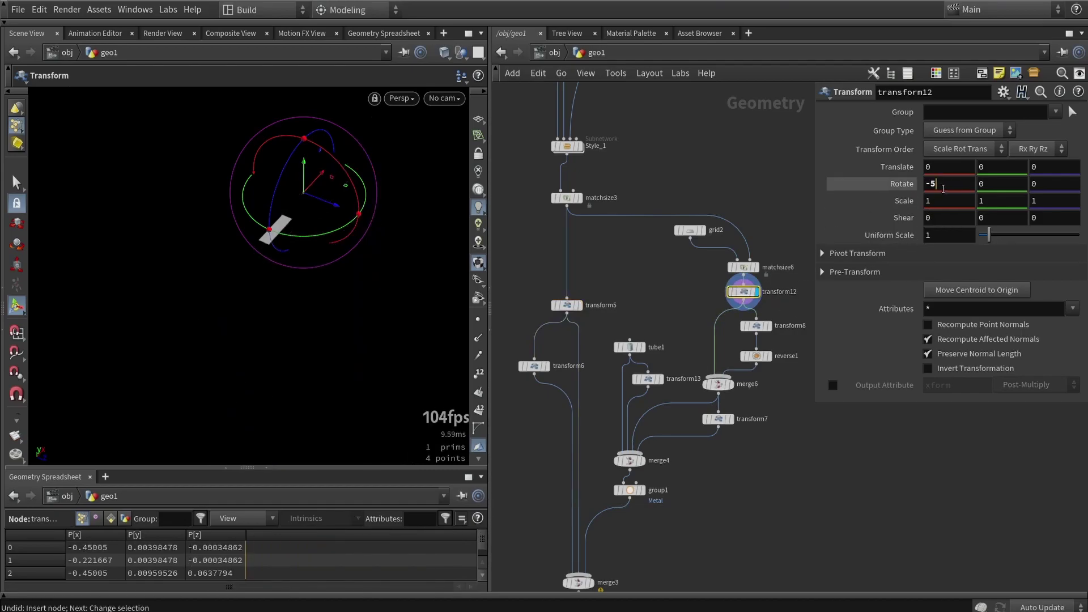
key("Return")
Template transform5 and examine the displayed hinge plate against the tilted panel
key("Escape")
left_click_drag(295, 211, 327, 200)
left_click(577, 305)
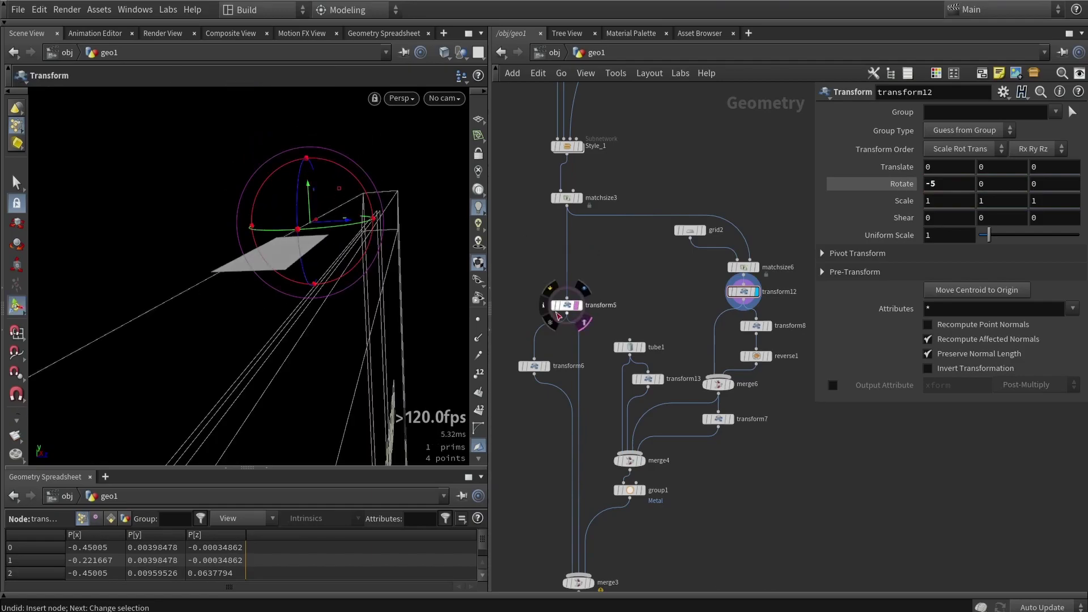
left_click_drag(339, 281, 329, 273)
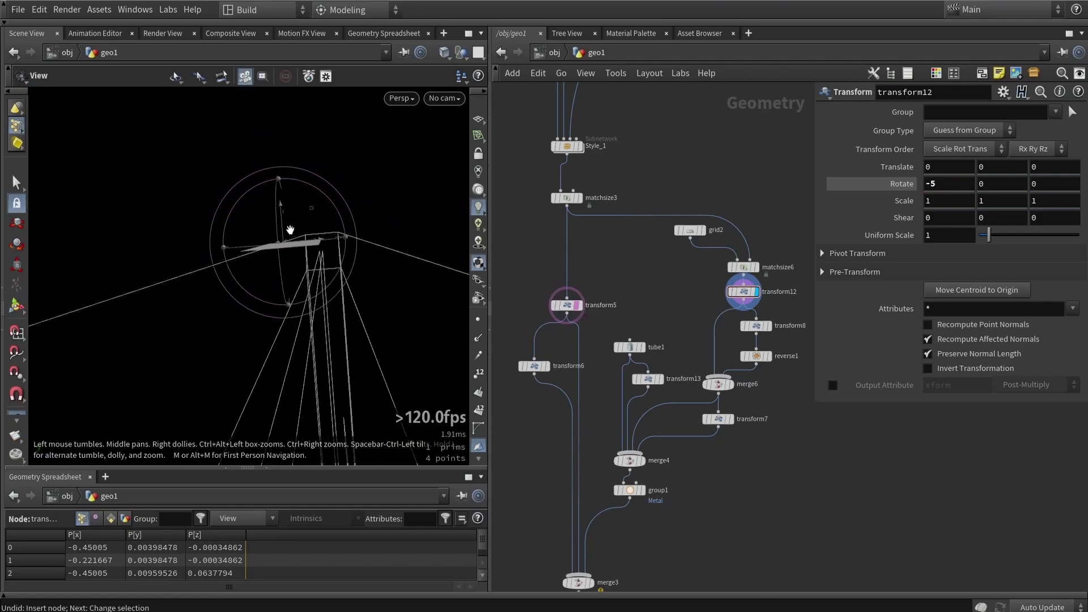
key("Return")
middle_click_drag(650, 304, 606, 301)
scroll(692, 392, "up", 3)
Examine the mirrored hinge plate by displaying transform8, reverse1 and the merged pair in merge6
left_click(670, 402)
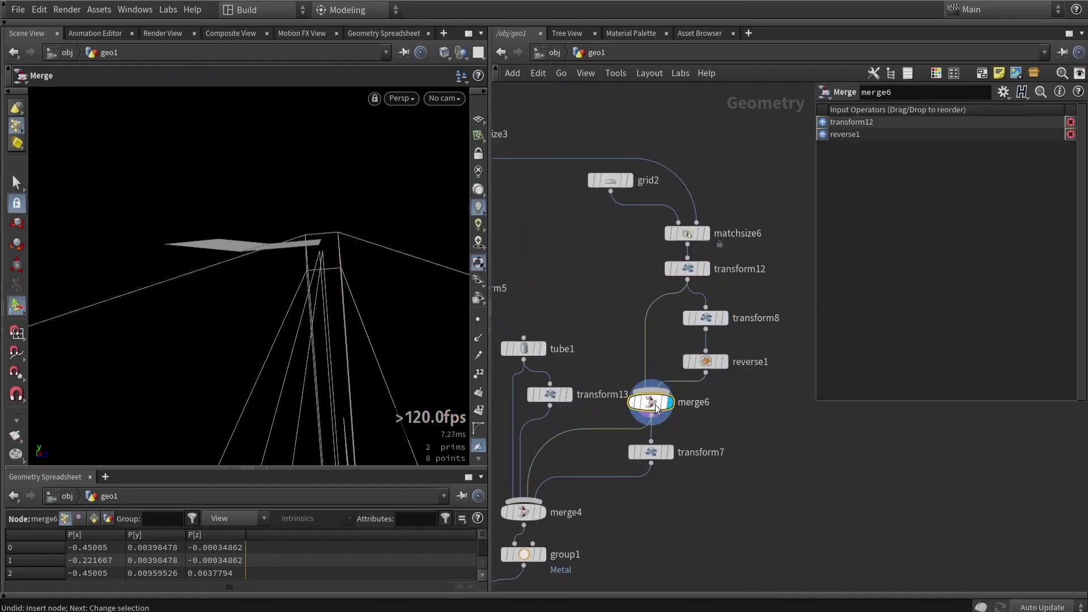
scroll(684, 235, "down", 3)
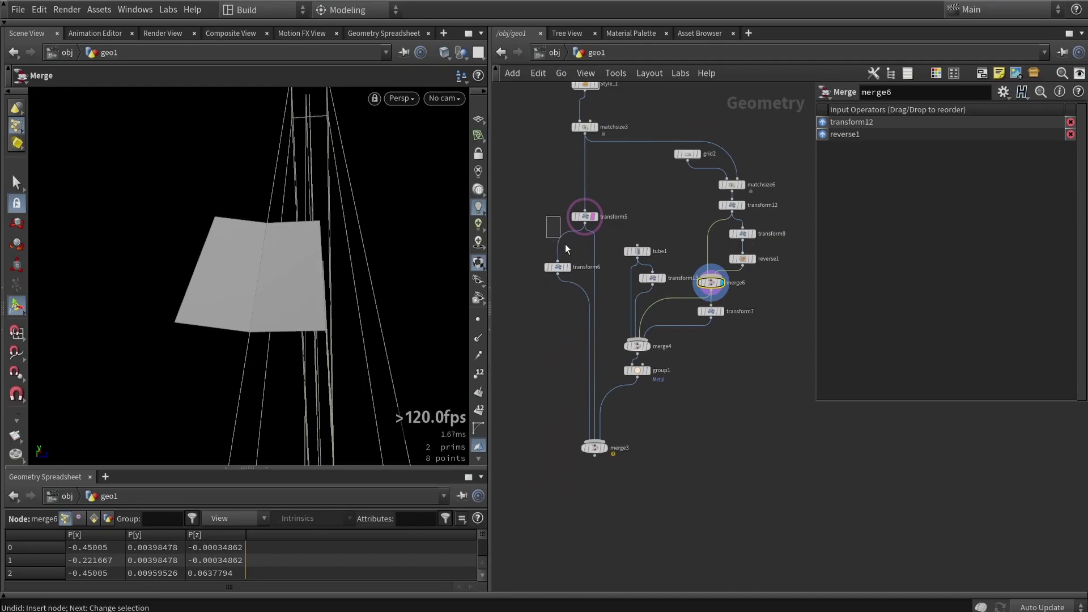
left_click_drag(557, 237, 602, 300)
scroll(729, 272, "up", 2)
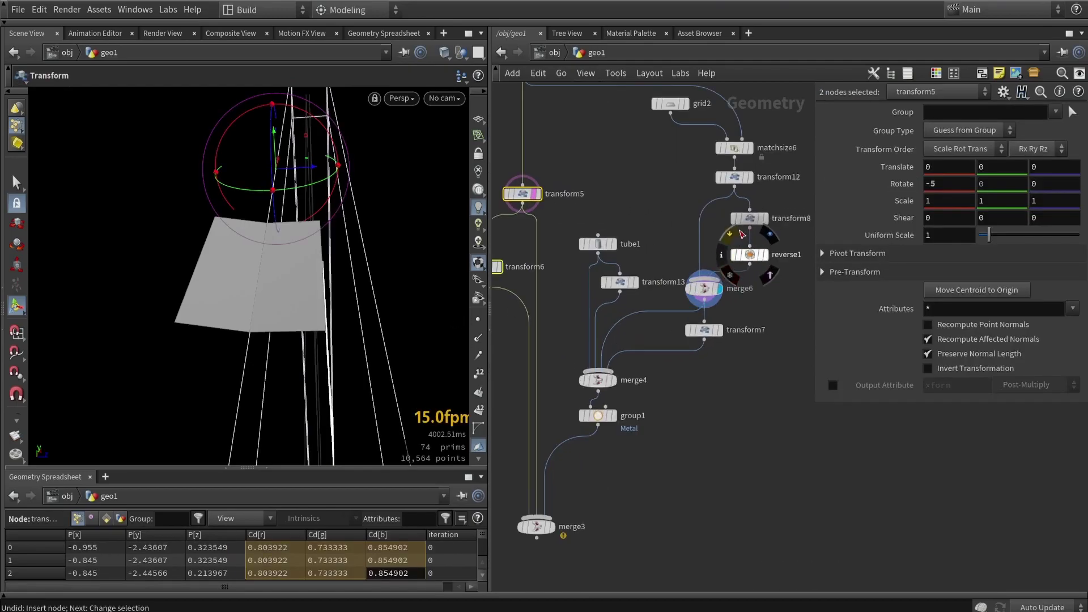
left_click(754, 222)
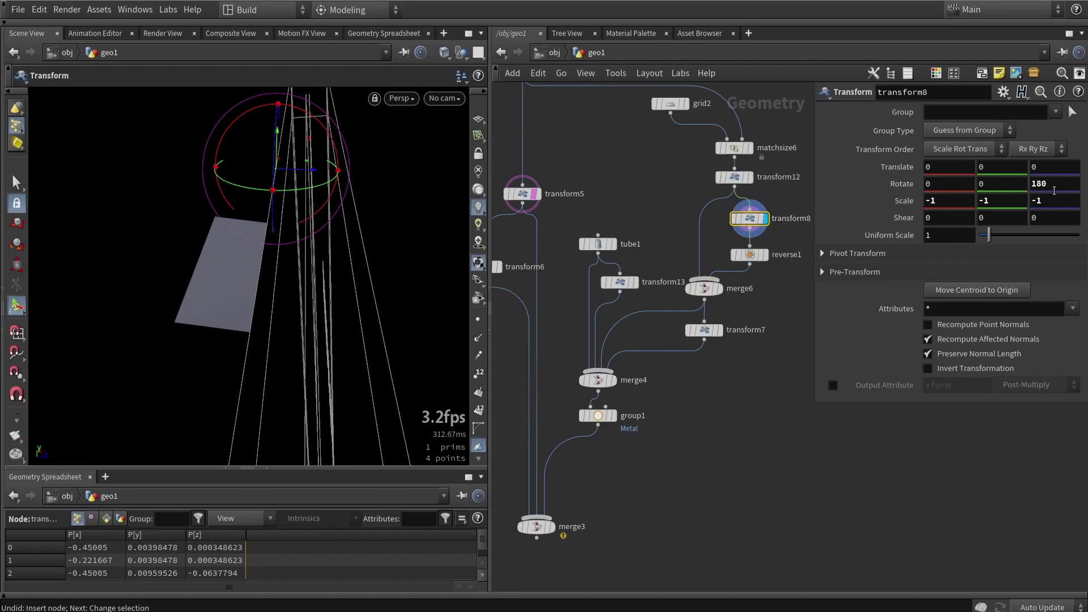
left_click_drag(203, 256, 196, 245, "alt")
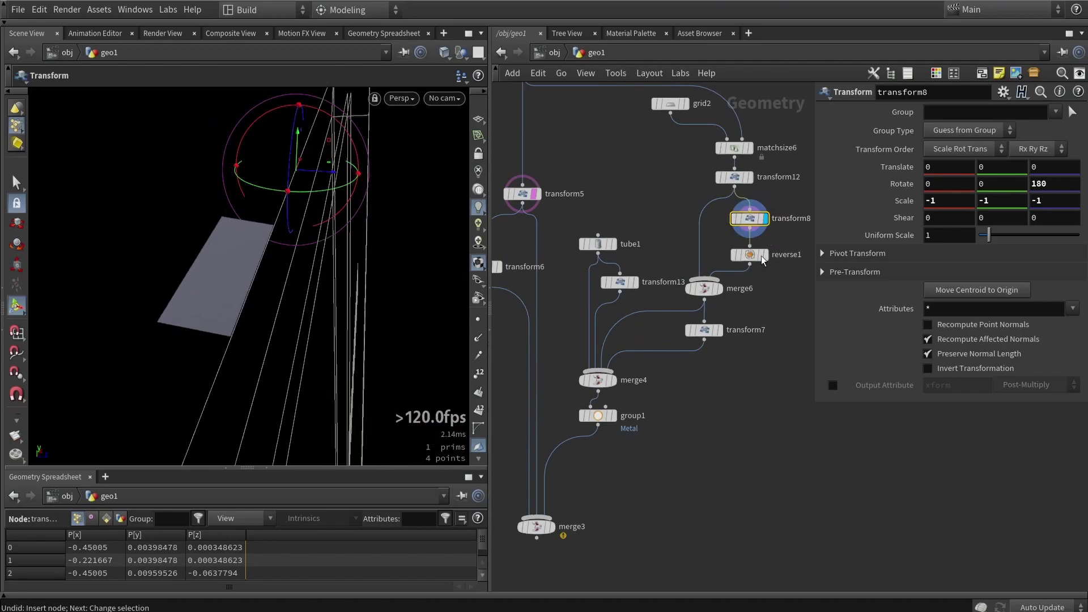
left_click(766, 256)
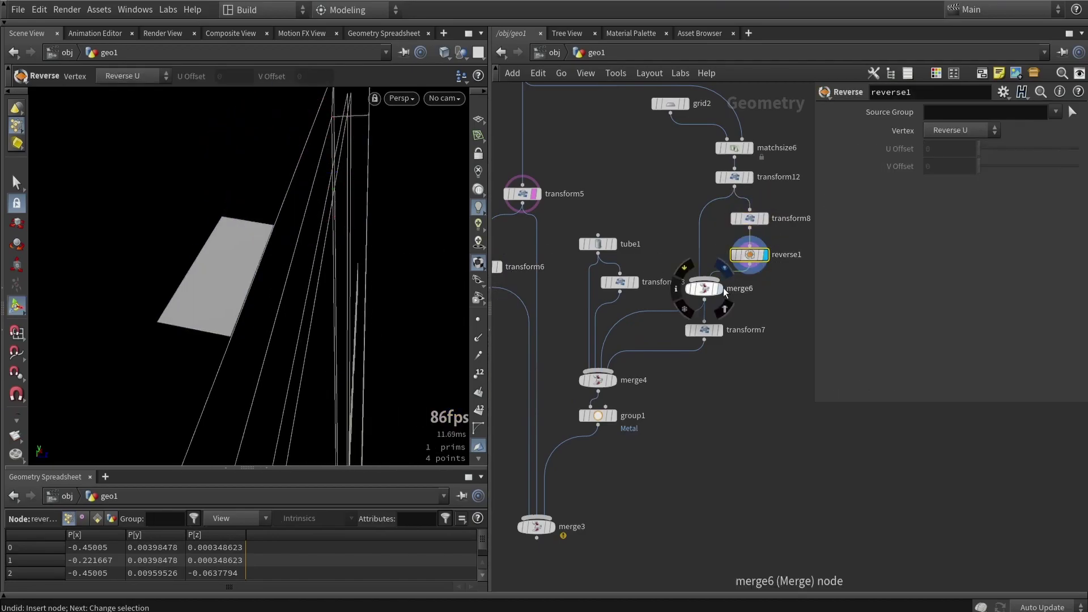
left_click(712, 290)
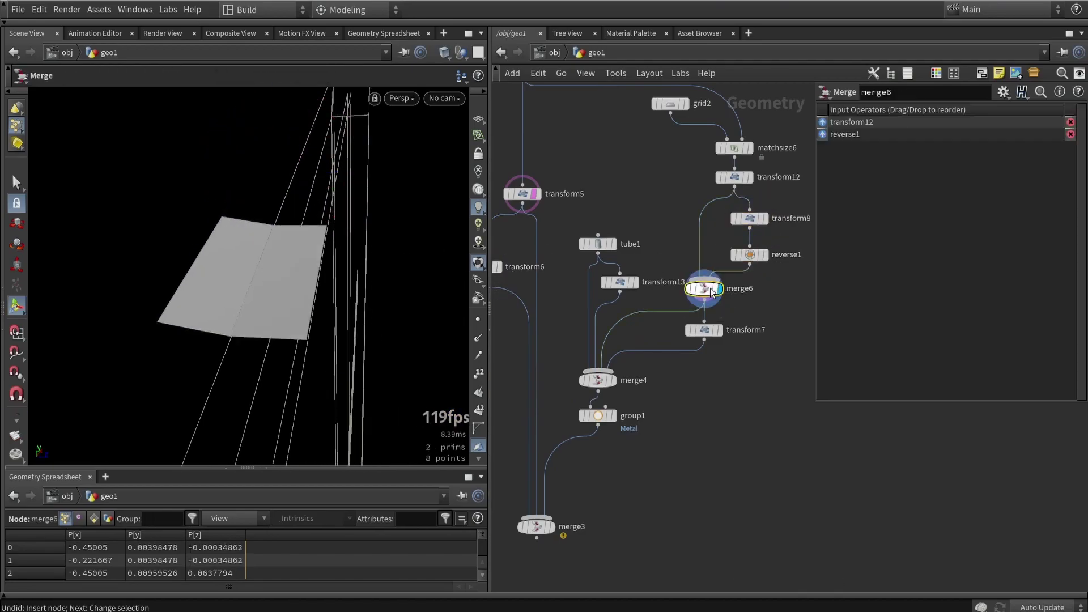
Display transform7 and examine the copied hinge plates at the opposite end of the sign's top
left_click(720, 334)
left_click(711, 335)
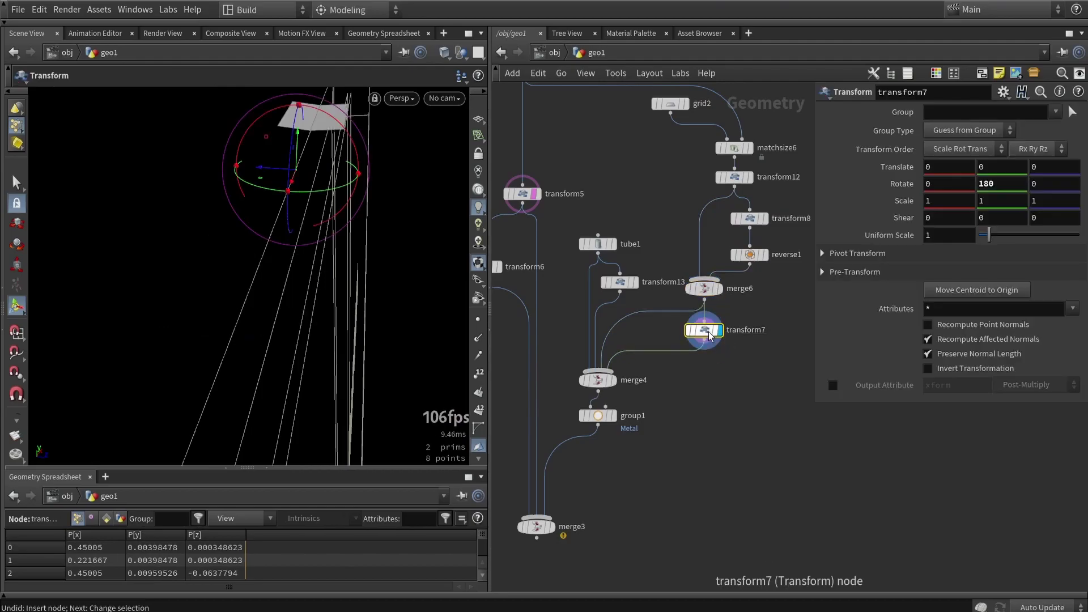
key("Escape")
scroll(190, 189, "up", 5)
key("Return")
left_click_drag(221, 178, 318, 148)
scroll(605, 288, "up", 2)
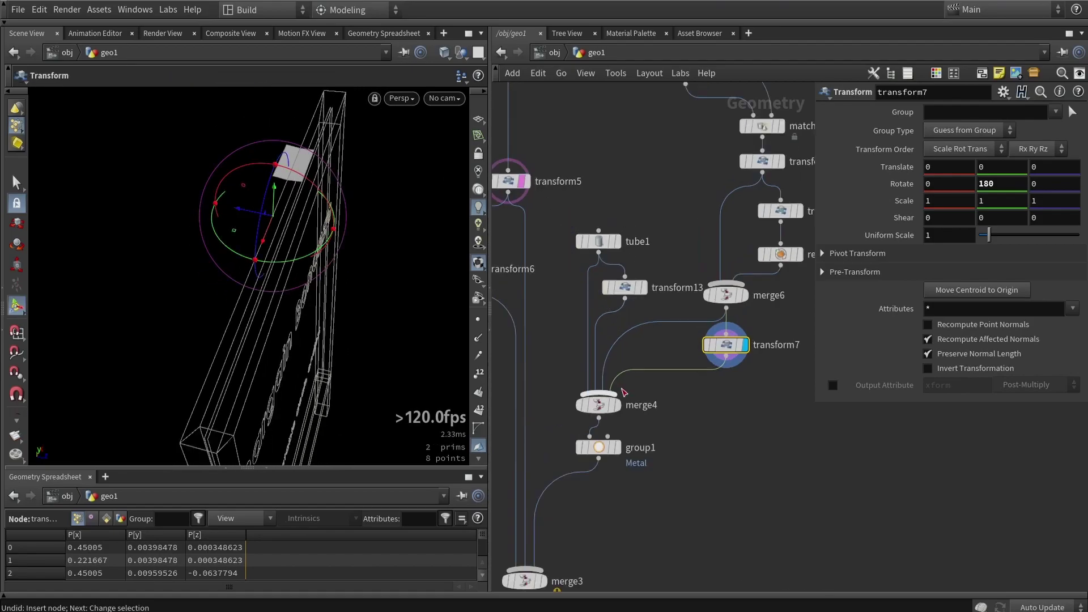
Review the combined hinges in merge4 and their Metal primitive group in group1
left_click(596, 405)
key("Escape")
left_click_drag(204, 238, 281, 257)
key("Return")
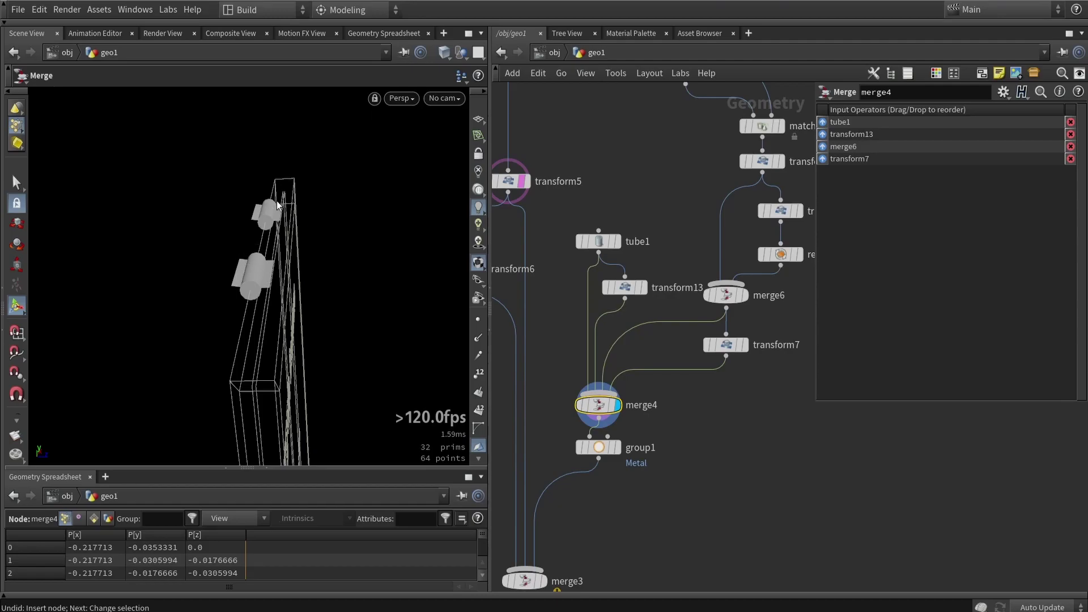
middle_click_drag(626, 467, 666, 408)
left_click(640, 402)
left_click_drag(639, 390, 641, 428)
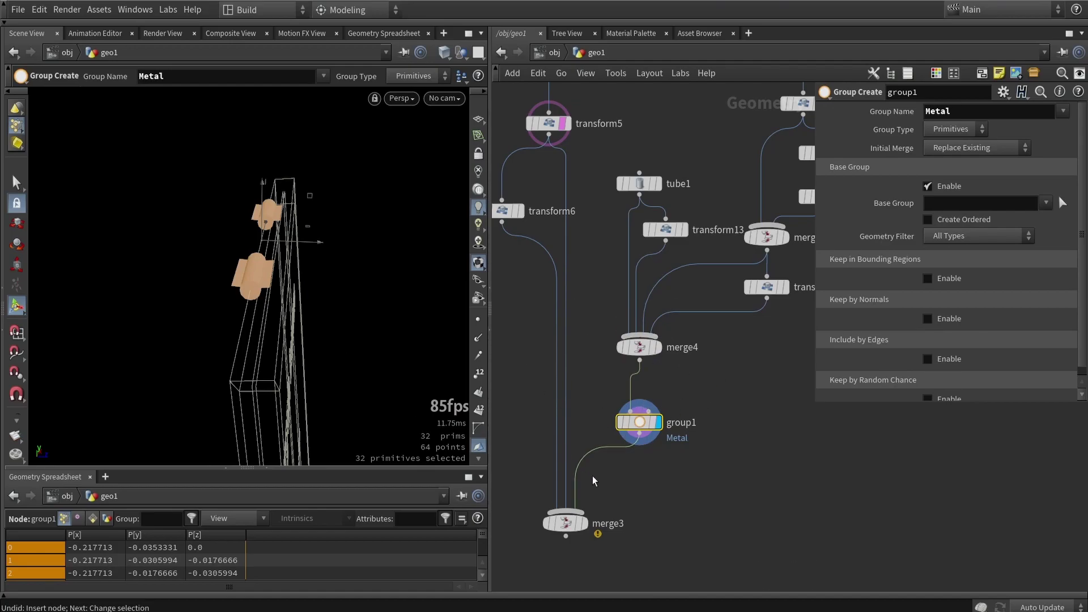
Display merge3 with shaded surfaces to show the whole sign with its hinges
left_click(584, 522)
scroll(288, 334, "up", 3)
key("w")
key("w")
key("Escape")
mouse_move(287, 340)
left_mouse_down()
mouse_move(283, 279)
mouse_move(314, 323)
mouse_move(333, 235)
left_mouse_up()
scroll(332, 236, "up", 3)
key("Return")
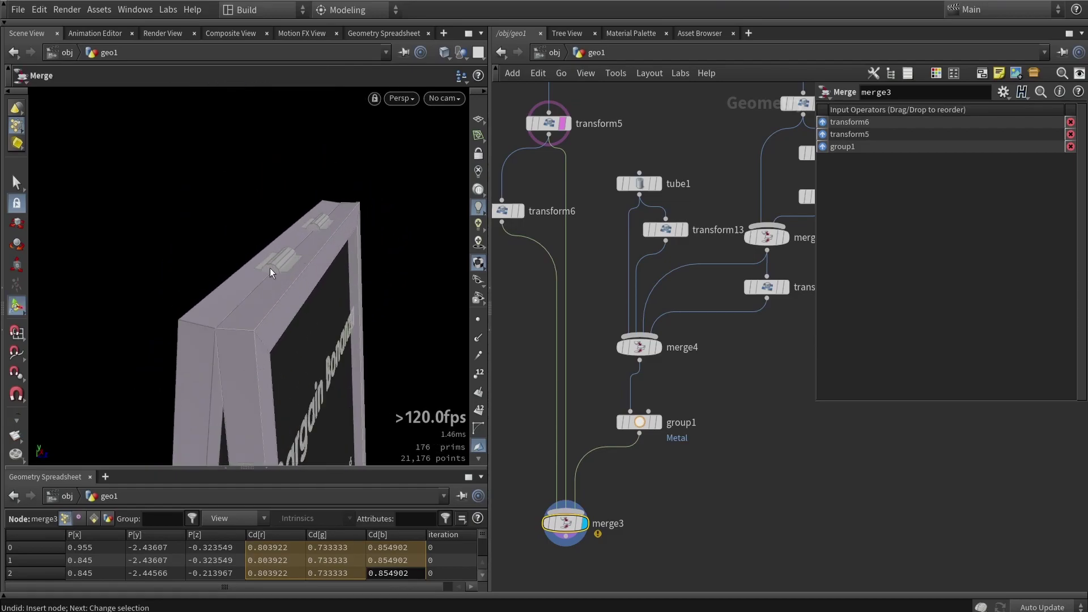
Turn off transform5's template display and look over the complete sign
key("Escape")
left_click_drag(287, 272, 340, 272)
key("Return")
mouse_move(562, 129)
key("Escape")
left_click_drag(354, 211, 335, 192)
key("Return")
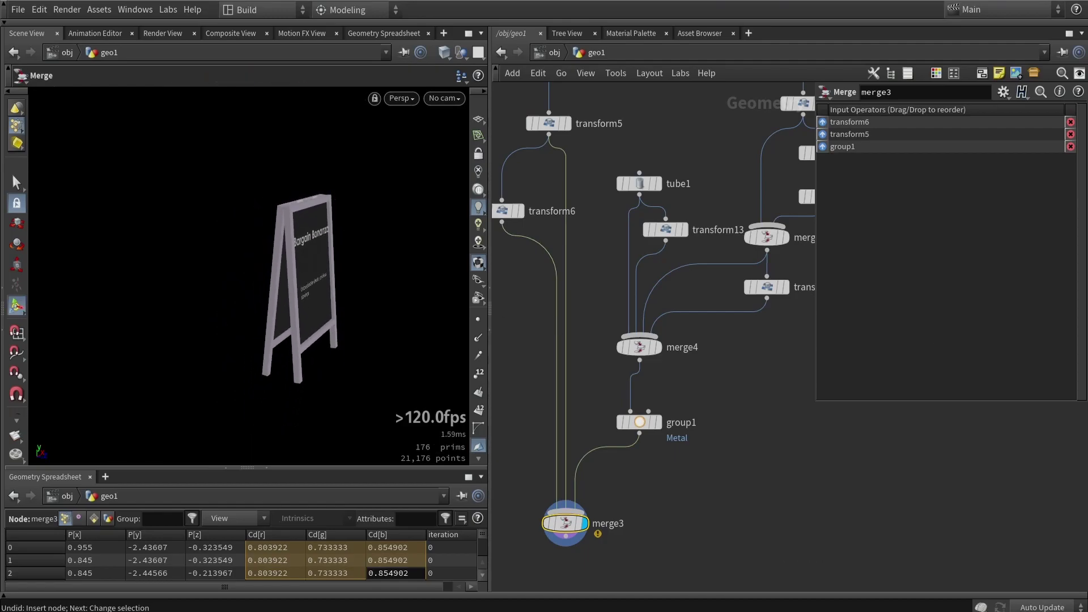
Add a Match Size node below merge3, connect it to merge3 and display it
key("h")
key("Tab")
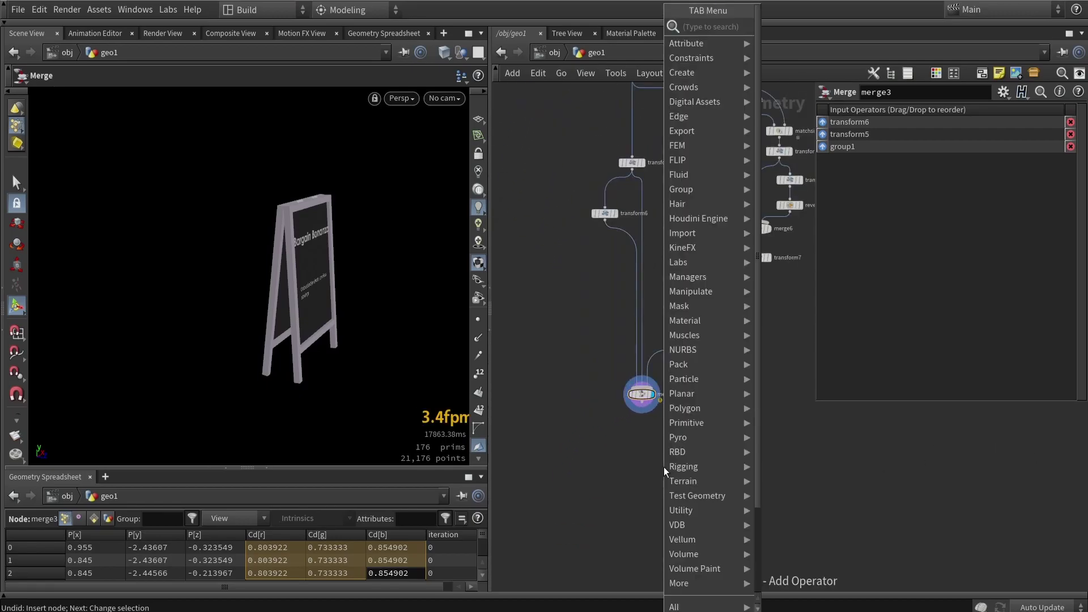
type("mat")
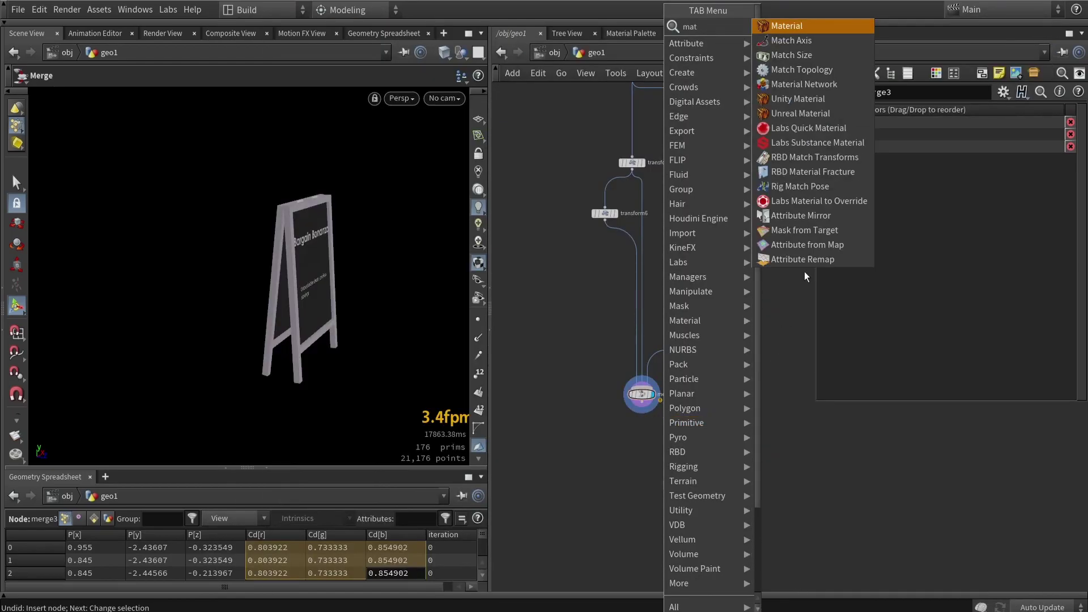
left_click(791, 55)
left_click(603, 466)
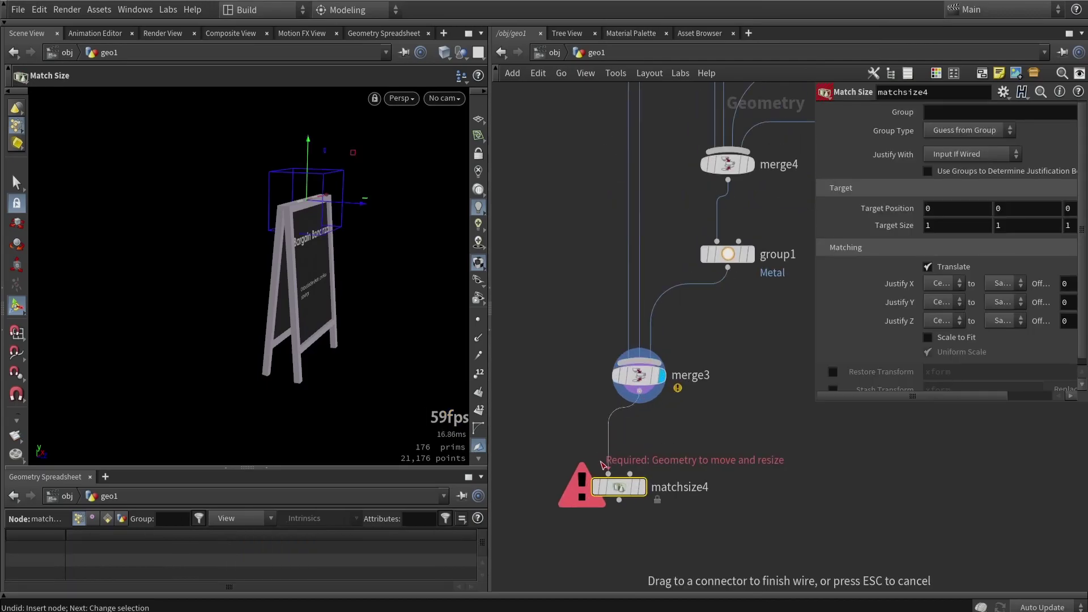
left_click_drag(624, 497, 644, 463)
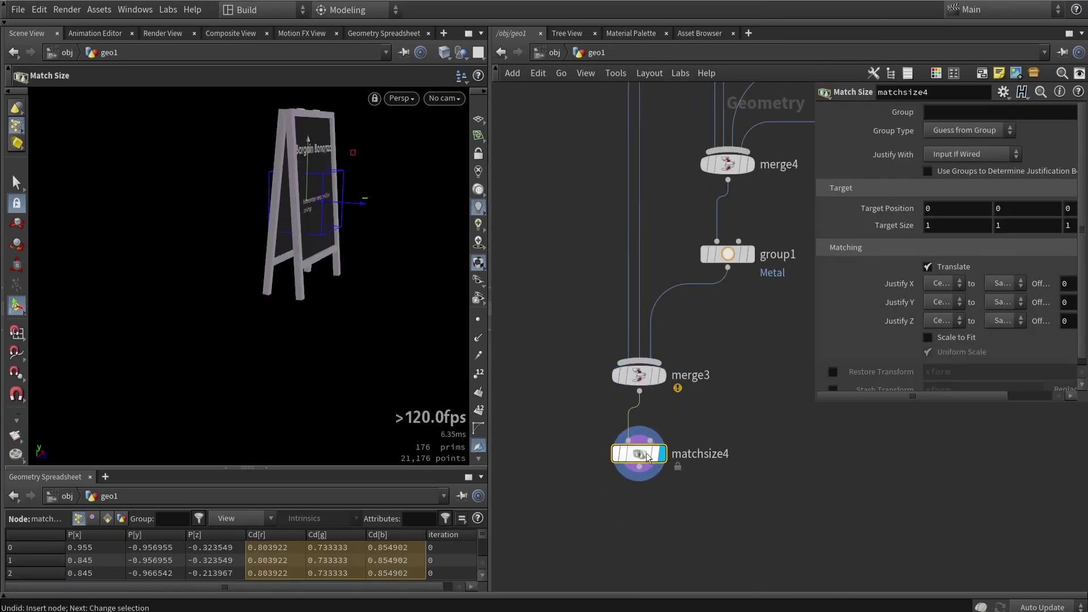
Set matchsize4's Justify Y to Min to rest the sign on the ground, and inspect its placement
left_click(941, 302)
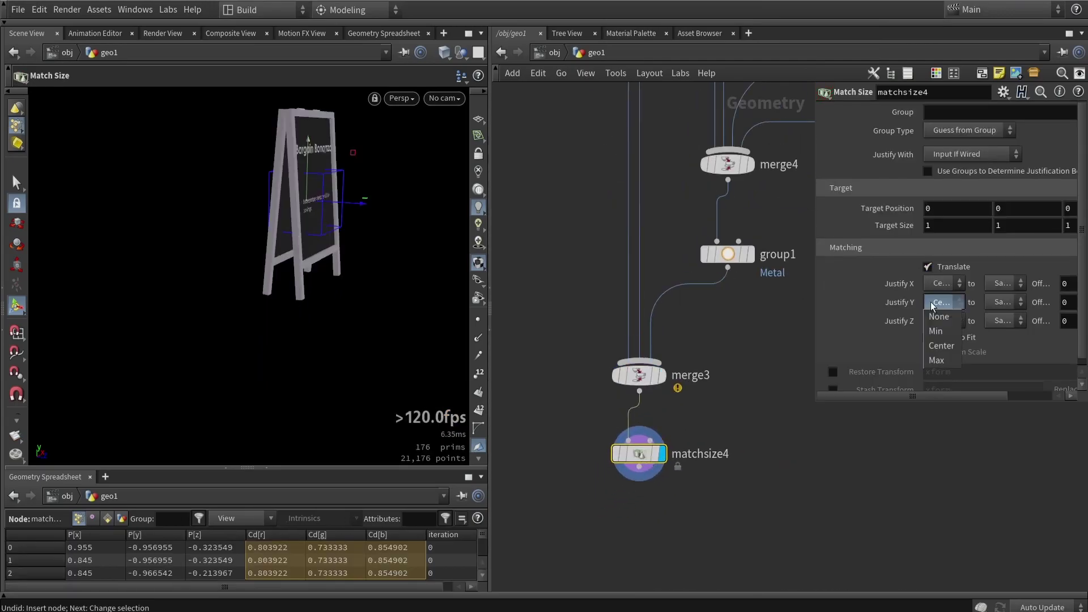
left_click(941, 333)
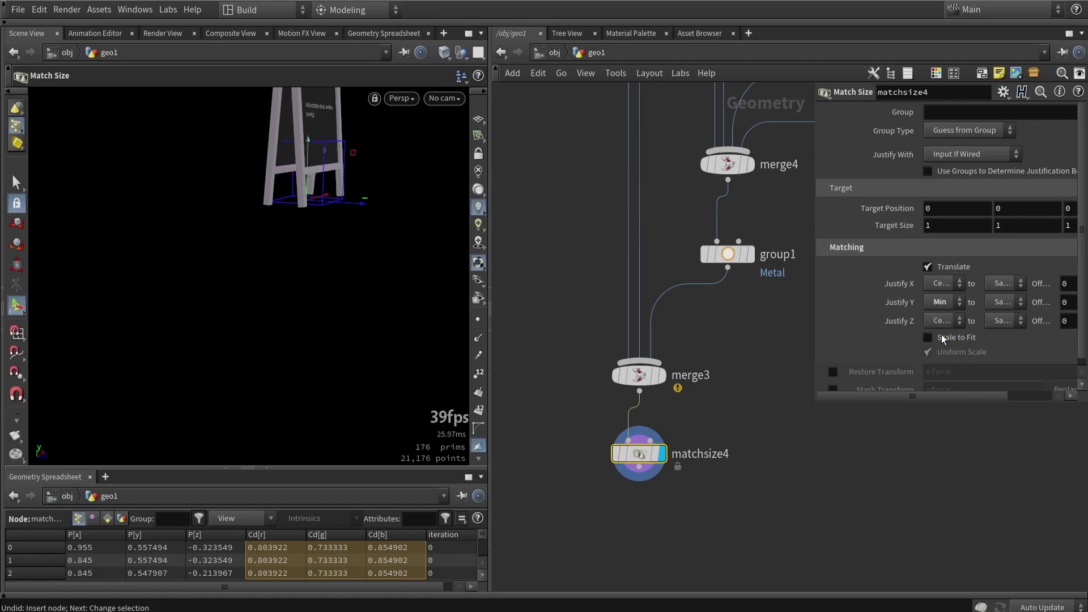
left_click(478, 119)
key("Escape")
left_click_drag(396, 189, 268, 266)
left_click_drag(292, 323, 385, 289)
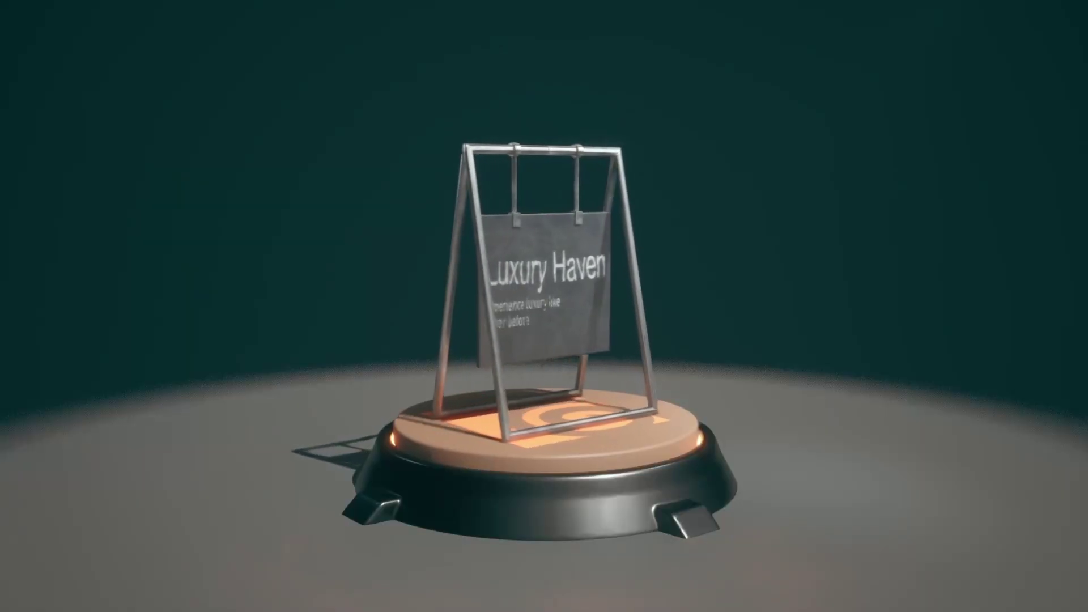